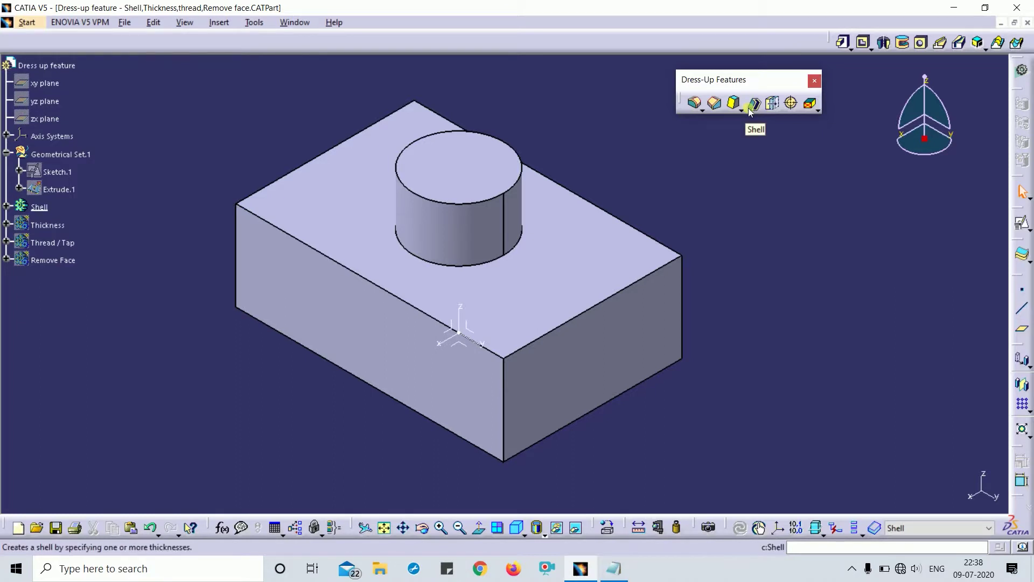
pyautogui.click(817, 108)
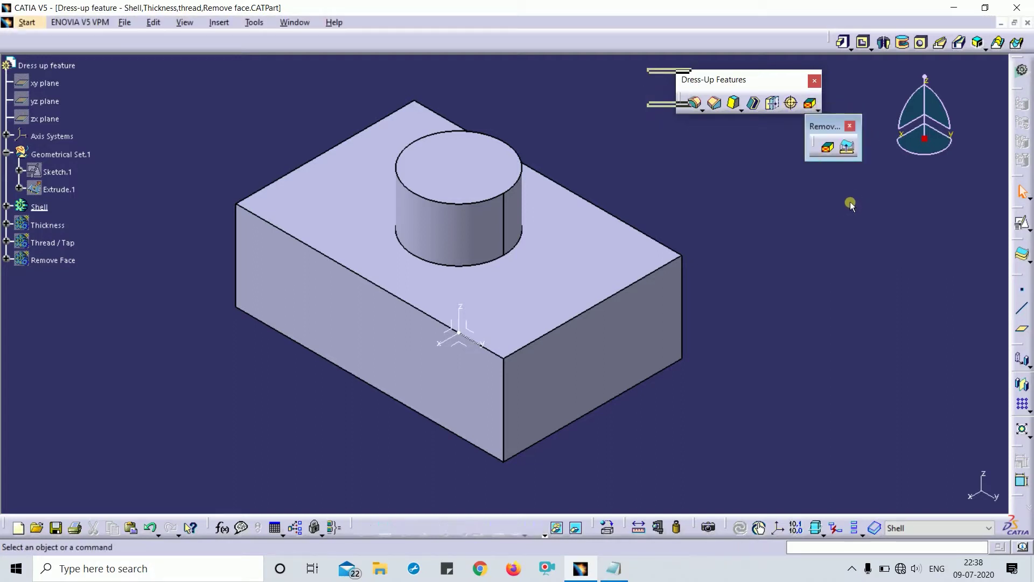
pyautogui.click(850, 125)
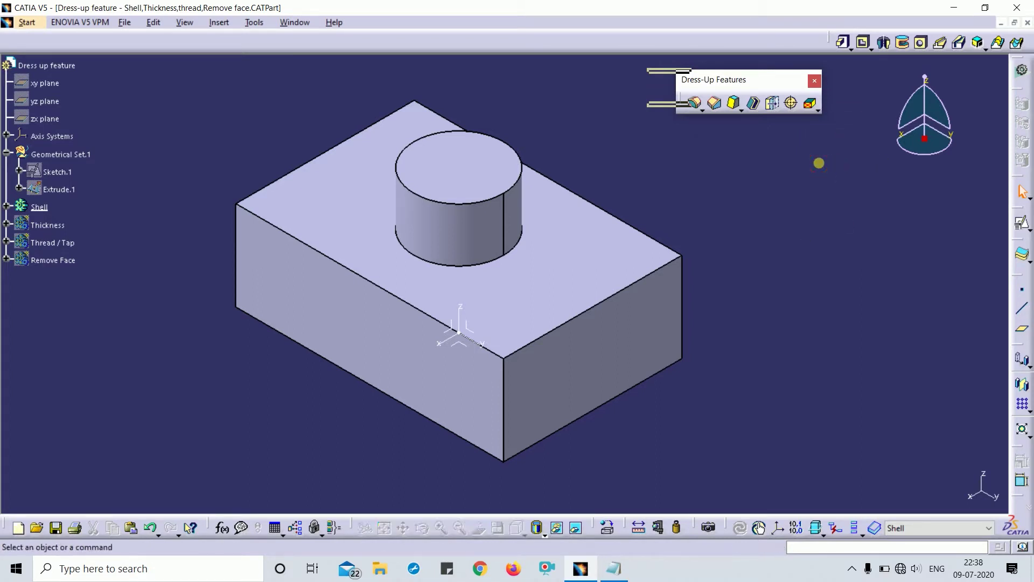
pyautogui.click(716, 112)
pyautogui.press('Escape')
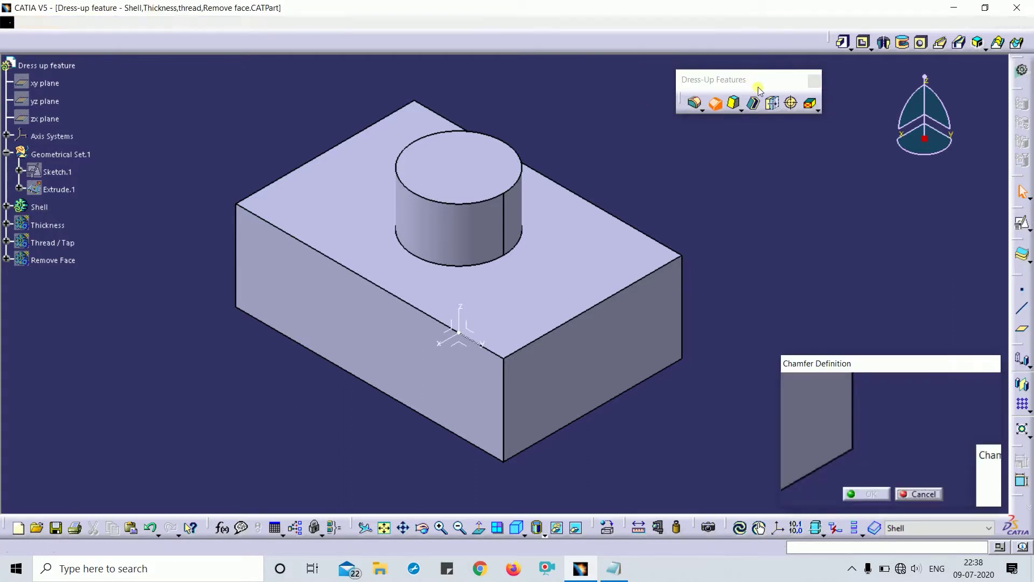
pyautogui.moveTo(763, 96); pyautogui.dragTo(798, 99)
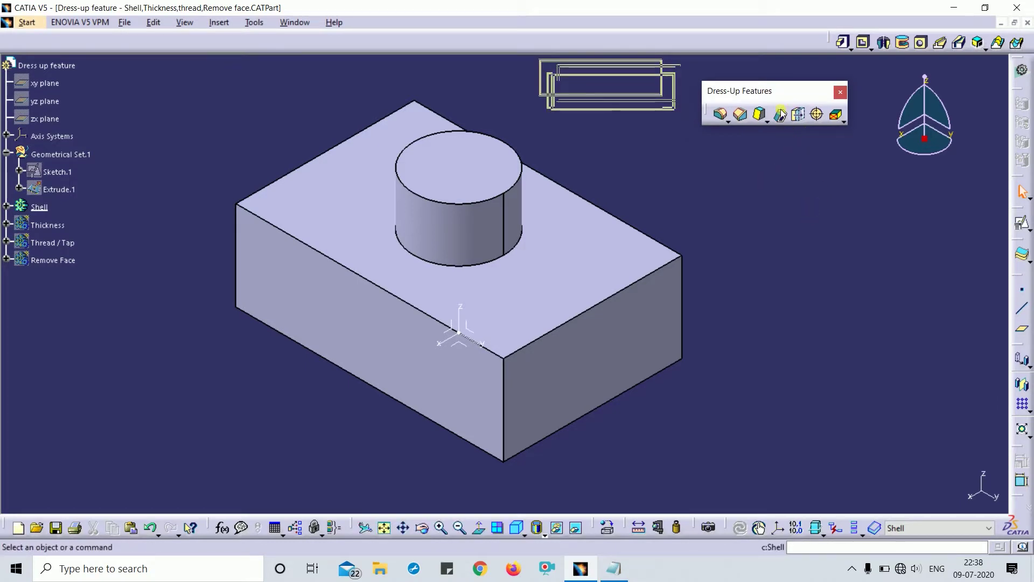
# Switch to Notepad and read through the written description of the Shell feature
pyautogui.hotkey('alt', 'Tab')
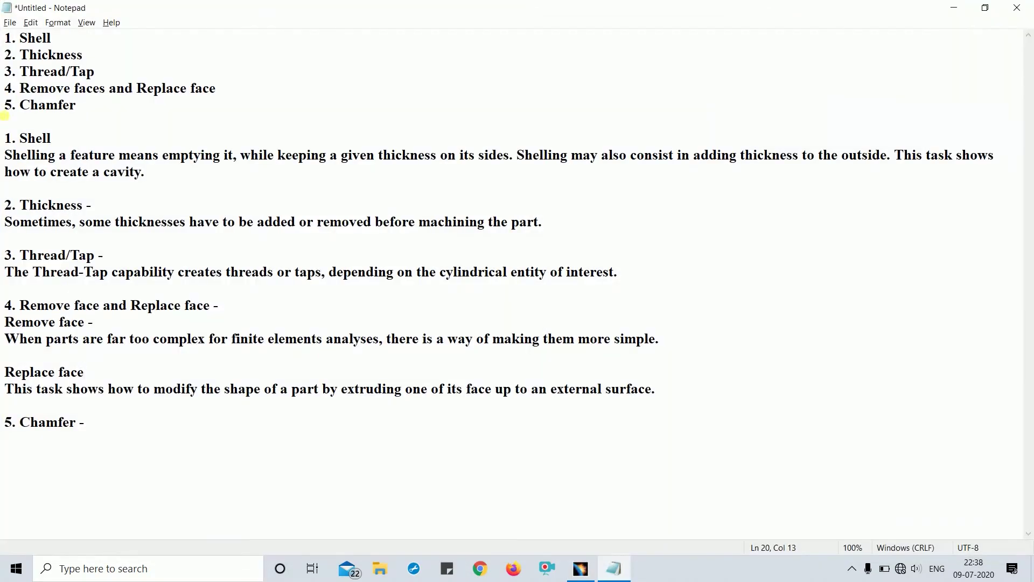
pyautogui.moveTo(54, 38); pyautogui.dragTo(5, 33)
pyautogui.click(201, 128)
pyautogui.moveTo(165, 157); pyautogui.dragTo(244, 161)
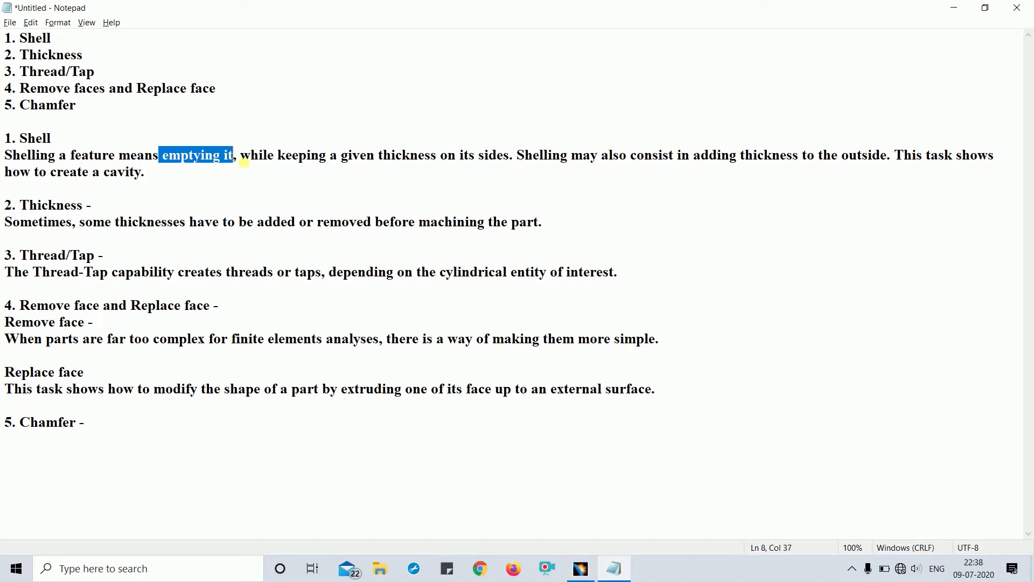
pyautogui.click(264, 157)
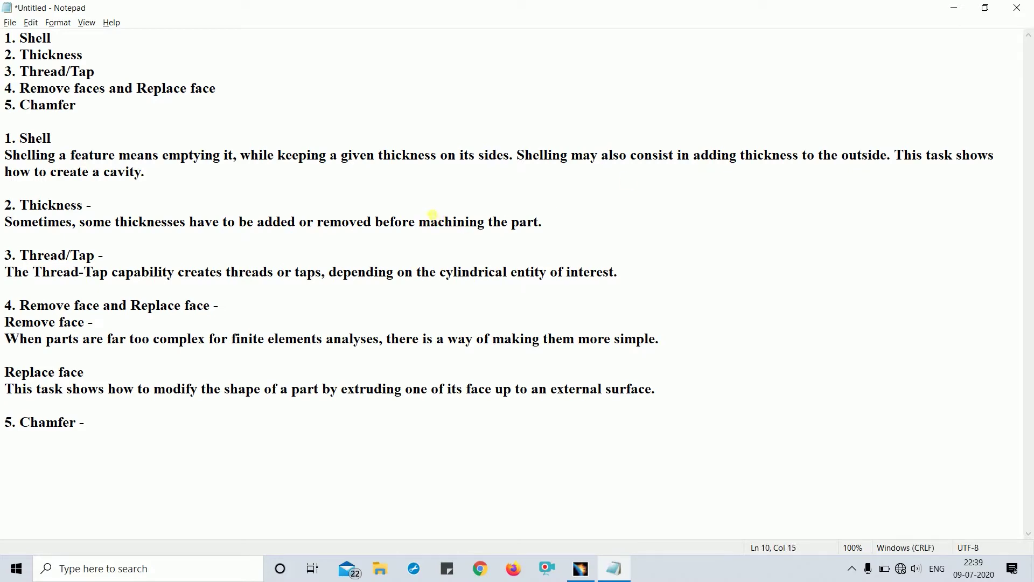
# Return to CATIA and shell the block with a 5 mm default inside thickness, removing its bottom face
pyautogui.hotkey('alt', 'Tab')
pyautogui.click(579, 373)
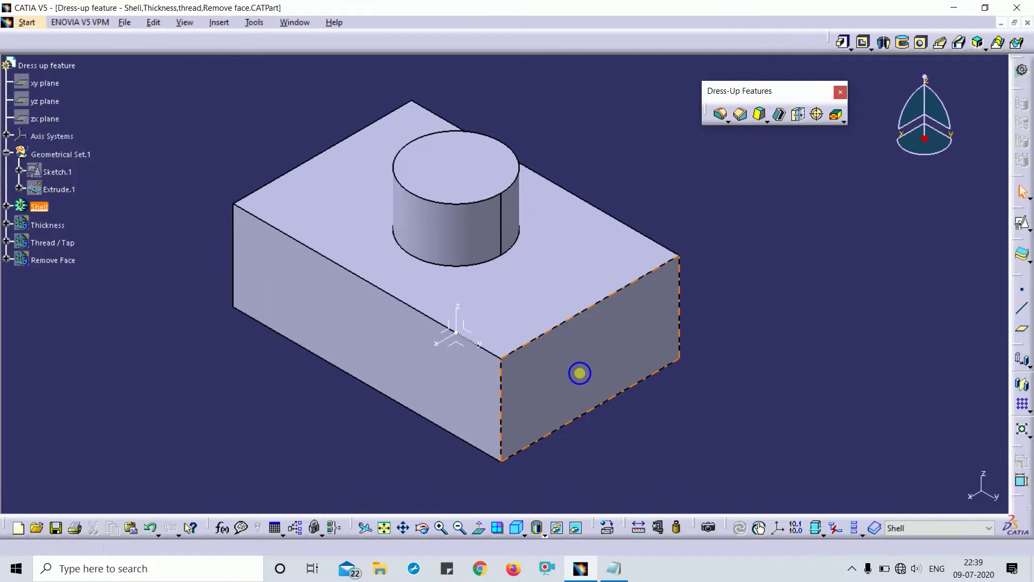
pyautogui.moveTo(579, 373); pyautogui.dragTo(519, 182, button='middle')
pyautogui.click(516, 527)
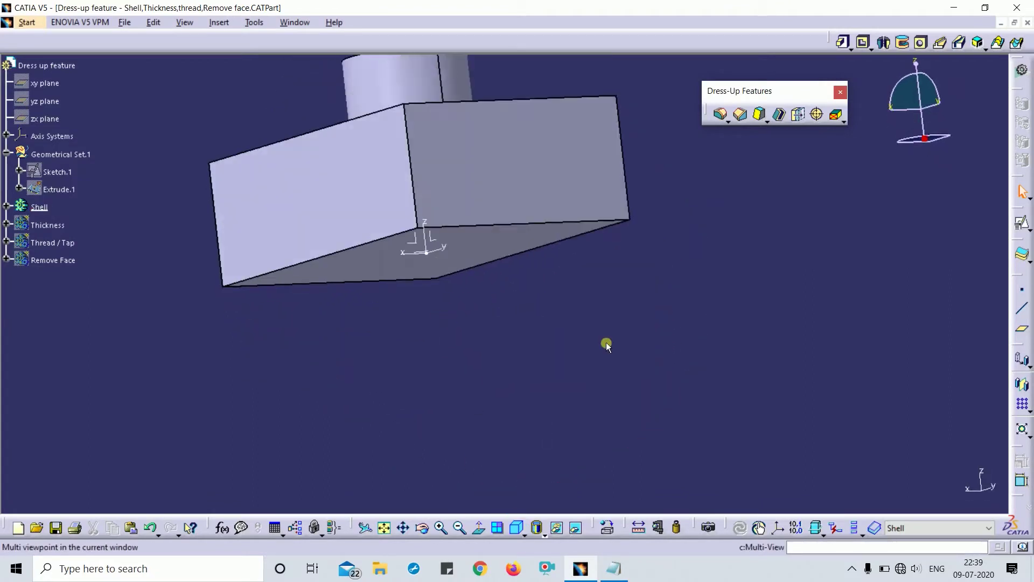
pyautogui.moveTo(606, 344); pyautogui.dragTo(532, 159, button='middle')
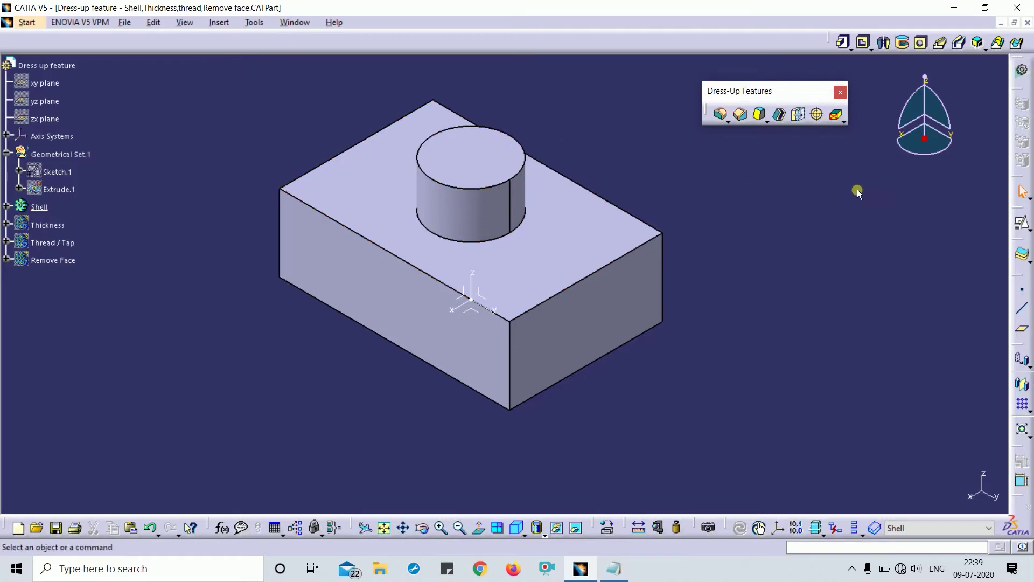
pyautogui.click(781, 115)
pyautogui.moveTo(721, 307); pyautogui.dragTo(504, 219, button='middle')
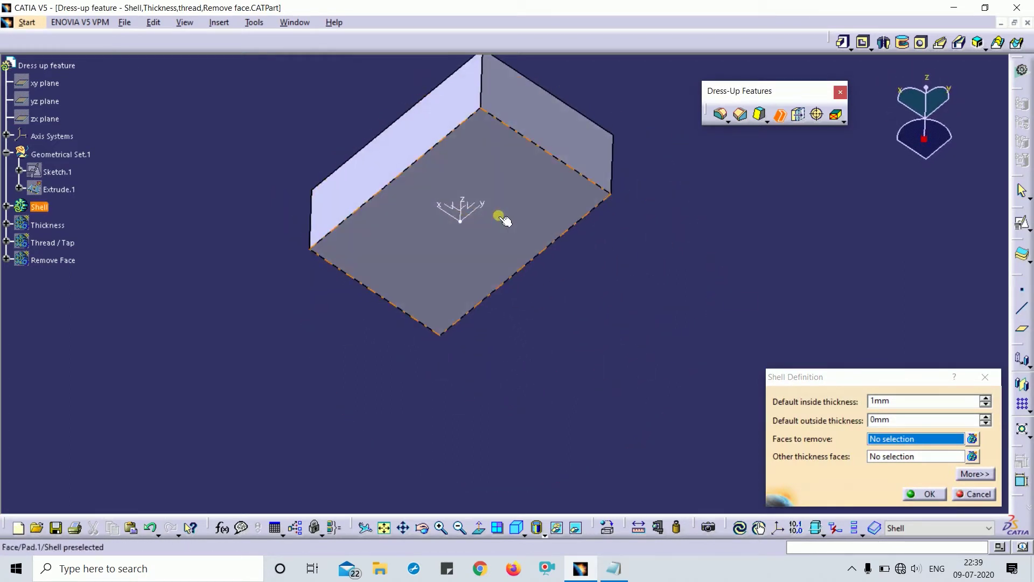
pyautogui.click(504, 161)
pyautogui.moveTo(335, 120); pyautogui.dragTo(477, 237, button='middle')
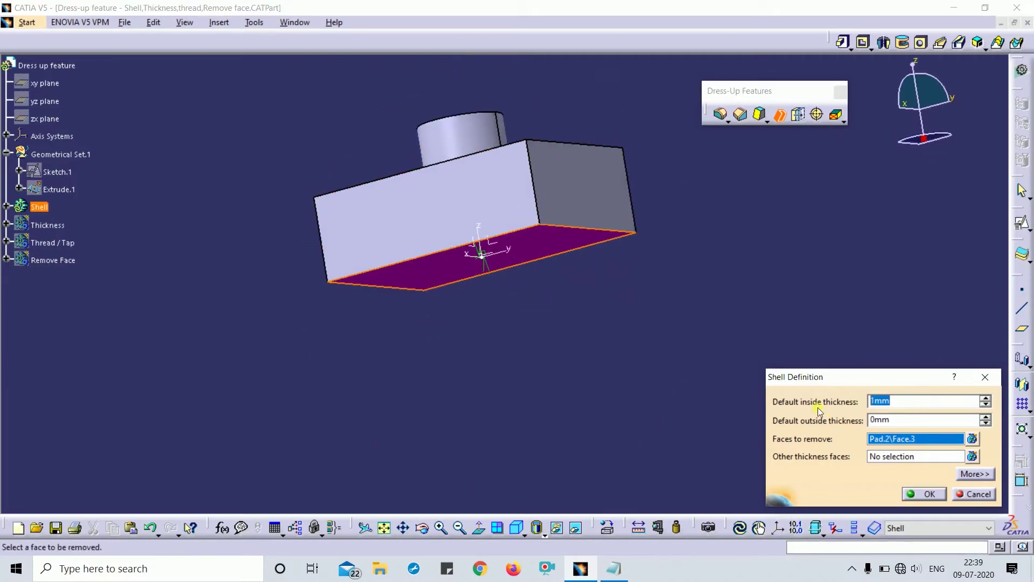
pyautogui.click(924, 494)
pyautogui.moveTo(627, 383); pyautogui.dragTo(660, 261, button='middle')
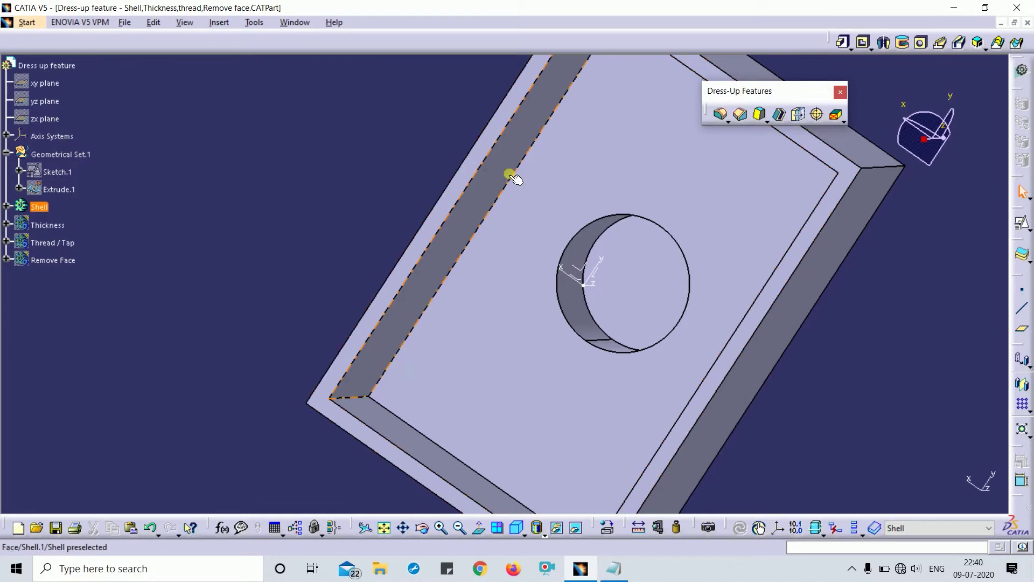
pyautogui.moveTo(586, 235); pyautogui.dragTo(604, 204, button='middle')
pyautogui.moveTo(576, 251); pyautogui.dragTo(519, 443, button='middle')
# Edit the shell so that one side face of the block is removed along with the bottom face
pyautogui.doubleClick(625, 122)
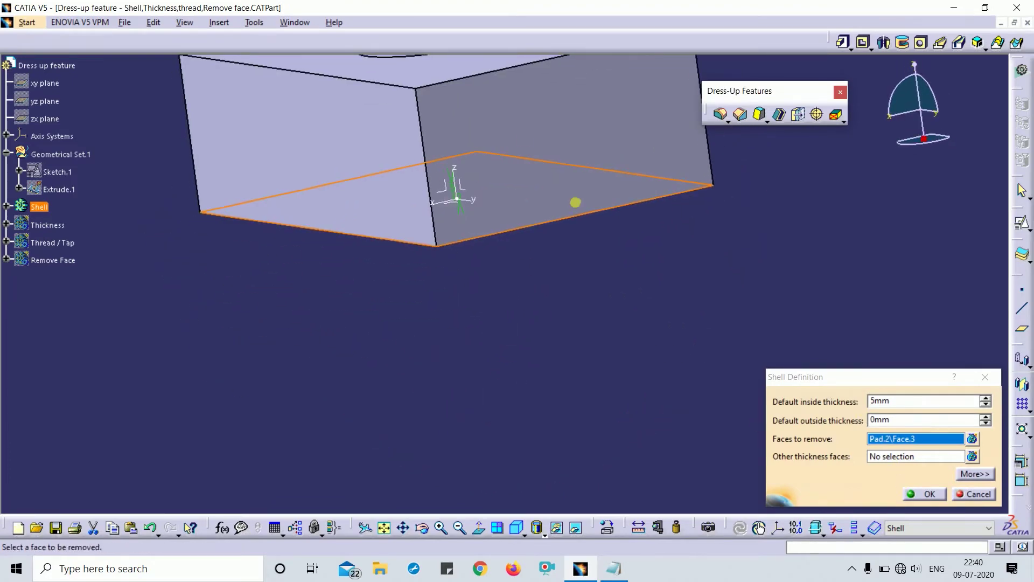
pyautogui.click(538, 144)
pyautogui.click(921, 491)
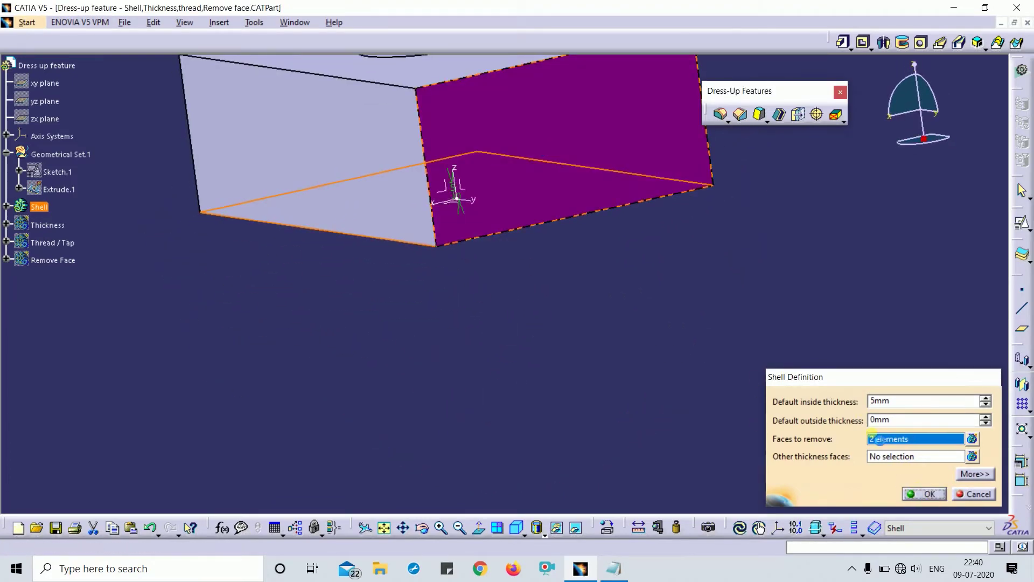
pyautogui.moveTo(489, 383); pyautogui.dragTo(643, 83, button='middle')
# Edit the shell again to remove all four side faces of the block in addition to the bottom face
pyautogui.doubleClick(464, 125)
pyautogui.moveTo(380, 168); pyautogui.dragTo(397, 397, button='middle')
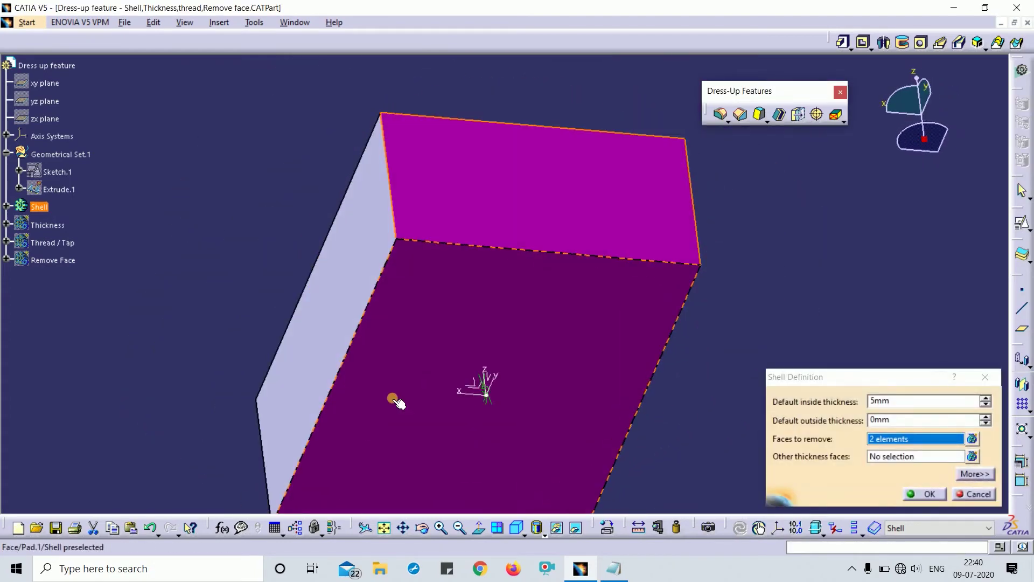
pyautogui.click(496, 199)
pyautogui.moveTo(383, 166); pyautogui.dragTo(501, 365, button='middle')
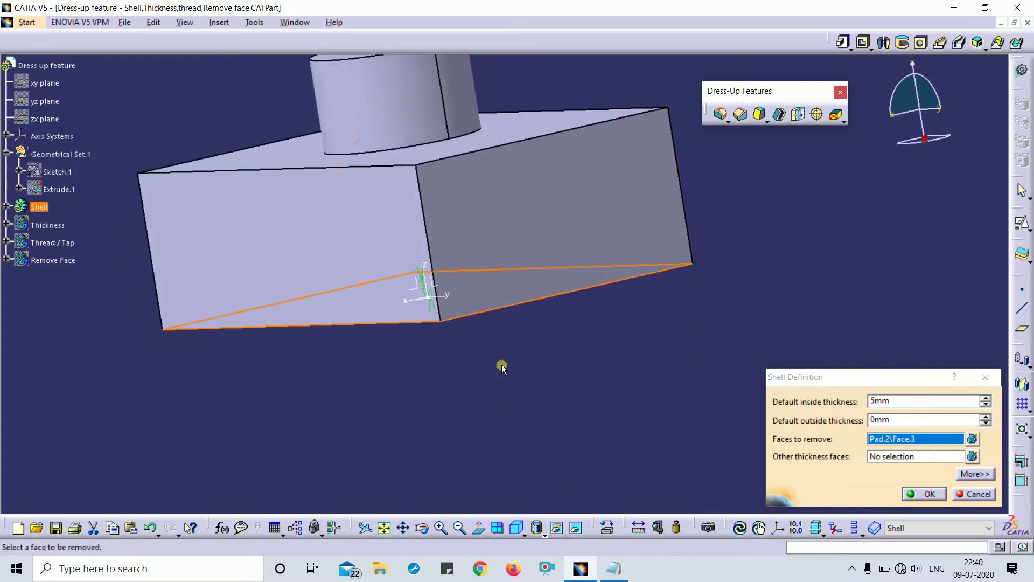
pyautogui.click(455, 249)
pyautogui.click(422, 291)
pyautogui.moveTo(201, 278); pyautogui.dragTo(462, 305, button='middle')
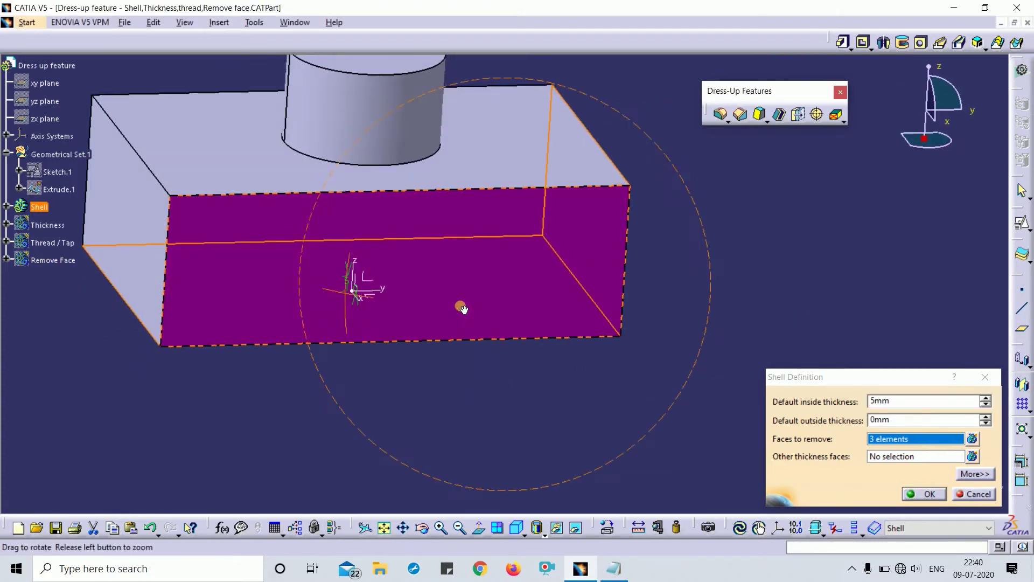
pyautogui.click(148, 215)
pyautogui.moveTo(148, 215); pyautogui.dragTo(543, 257, button='middle')
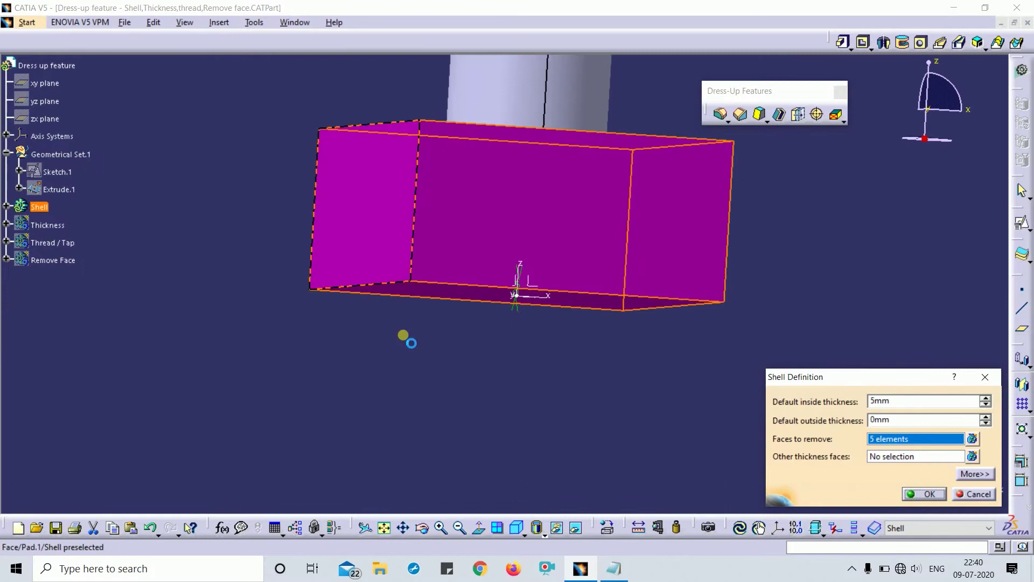
pyautogui.click(923, 494)
pyautogui.moveTo(556, 394); pyautogui.dragTo(561, 208, button='middle')
# Undo the last edit of the shell's removed faces and inspect the underside of the part
pyautogui.hotkey('ctrl', 'z')
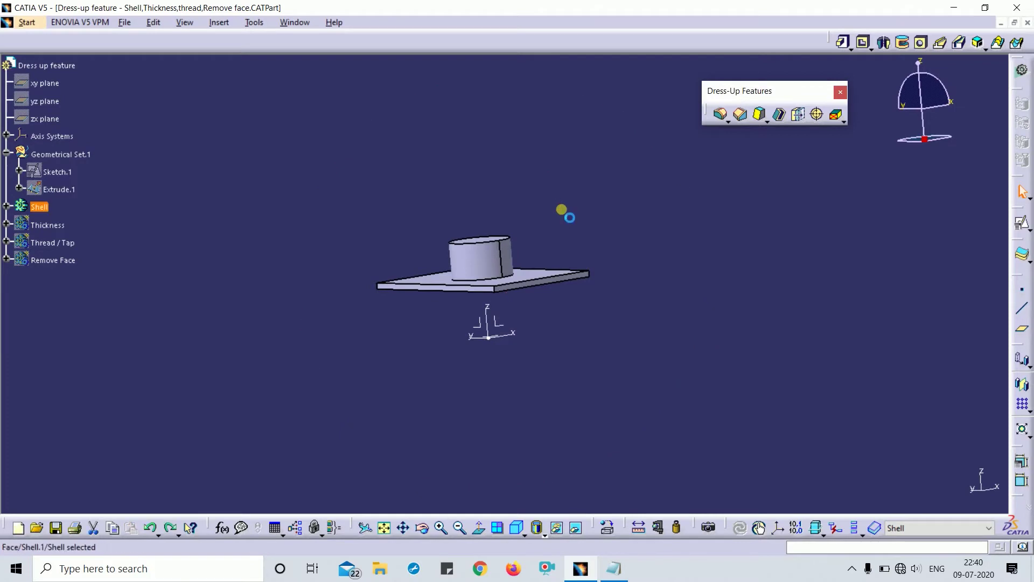
pyautogui.moveTo(579, 385); pyautogui.dragTo(562, 227, button='middle')
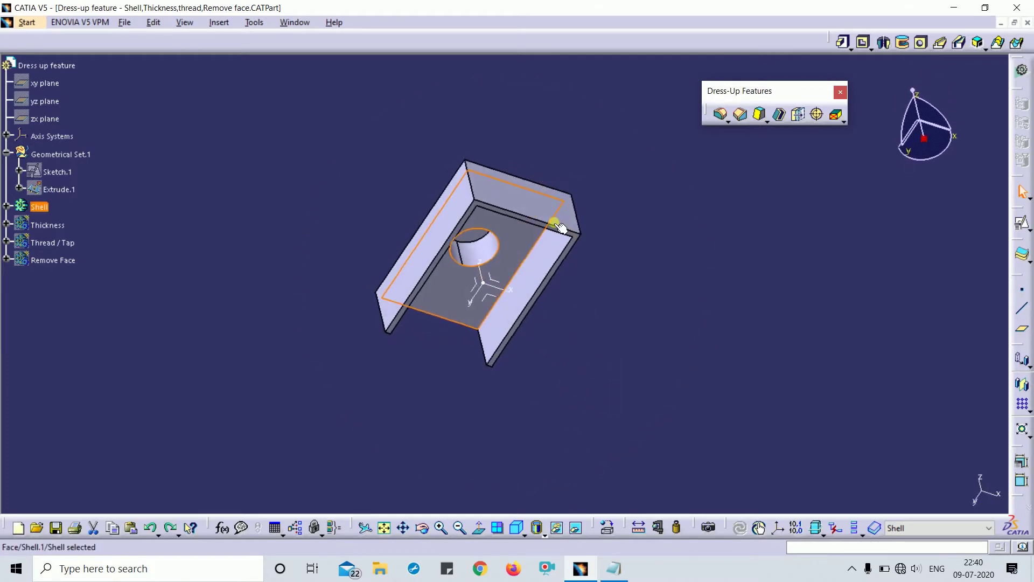
pyautogui.click(616, 309)
pyautogui.moveTo(616, 308); pyautogui.dragTo(576, 241, button='middle')
# Edit the shell to remove only the bottom face and add one end face of the block as a different-thickness face
pyautogui.doubleClick(565, 208)
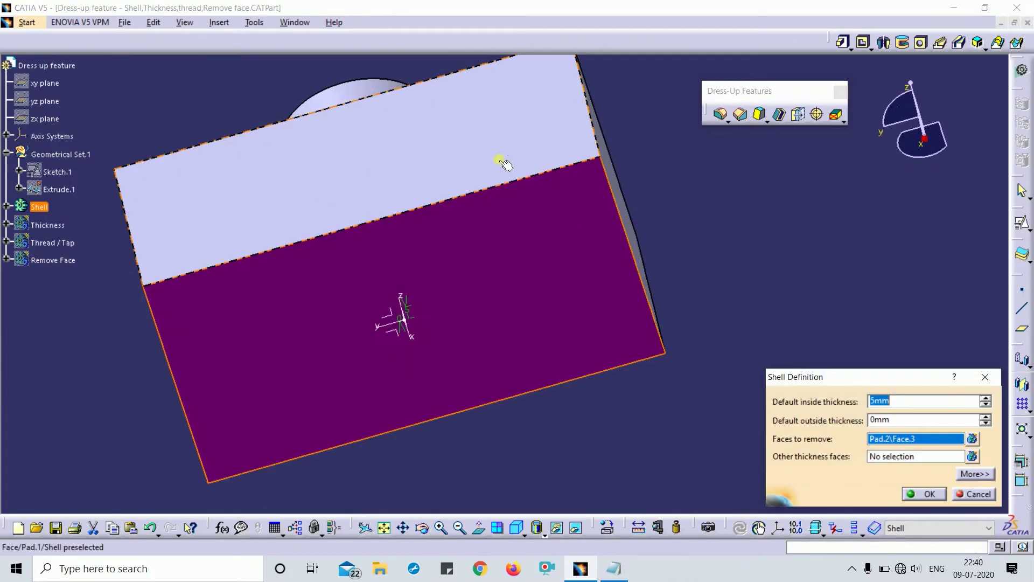
pyautogui.moveTo(504, 163); pyautogui.dragTo(581, 154, button='middle')
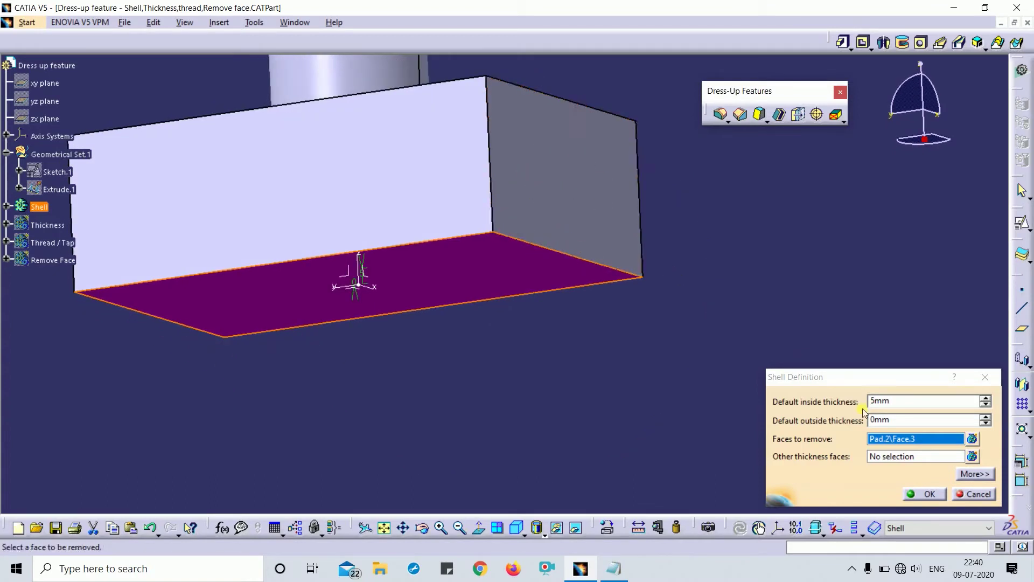
pyautogui.click(900, 457)
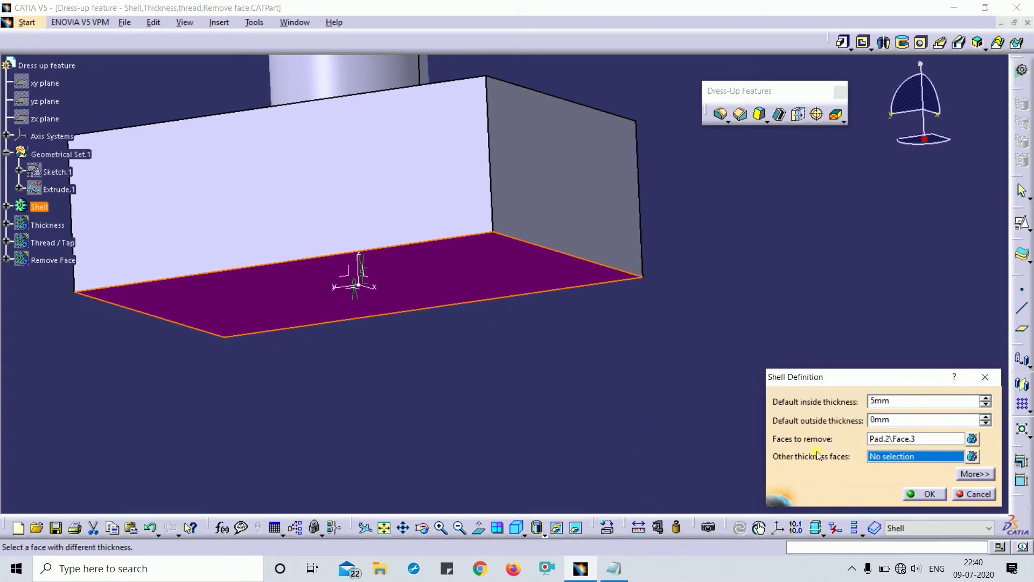
pyautogui.moveTo(898, 379); pyautogui.dragTo(815, 178)
pyautogui.moveTo(760, 319); pyautogui.dragTo(528, 492, button='middle')
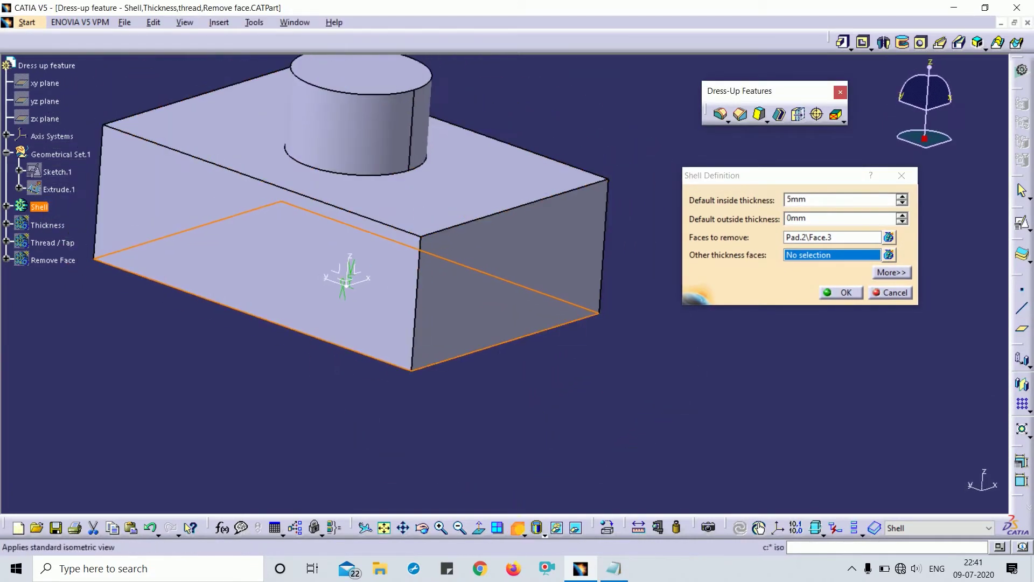
pyautogui.click(590, 348)
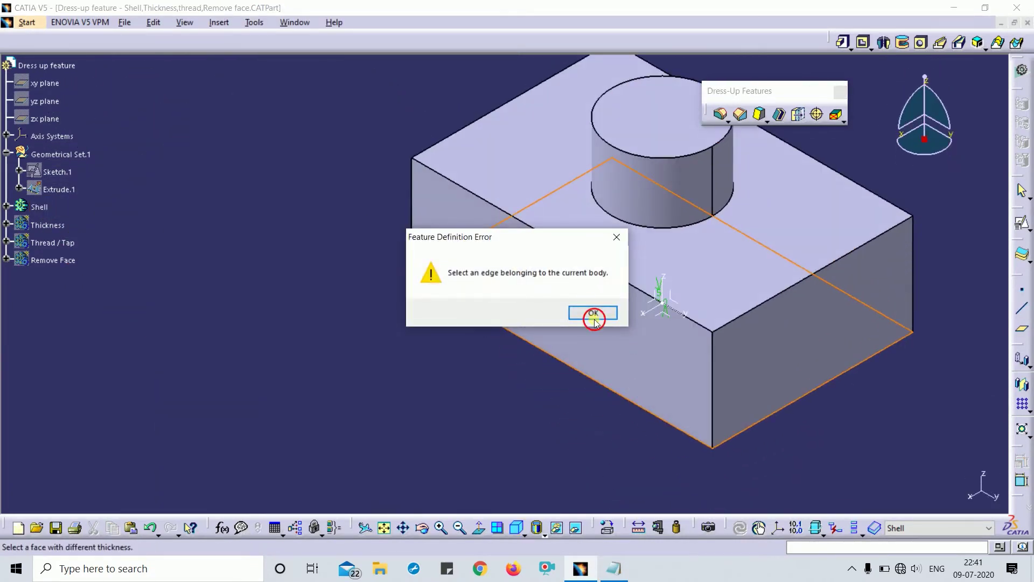
pyautogui.click(594, 317)
pyautogui.moveTo(657, 431); pyautogui.dragTo(467, 243, button='middle')
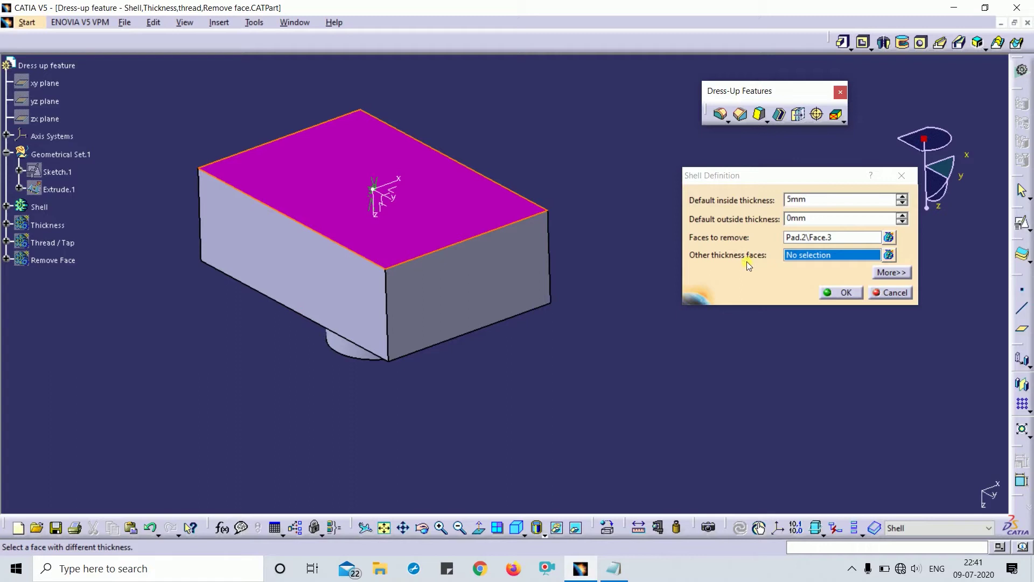
pyautogui.moveTo(477, 341); pyautogui.dragTo(459, 268, button='middle')
pyautogui.click(455, 267)
pyautogui.moveTo(348, 293); pyautogui.dragTo(554, 235, button='middle')
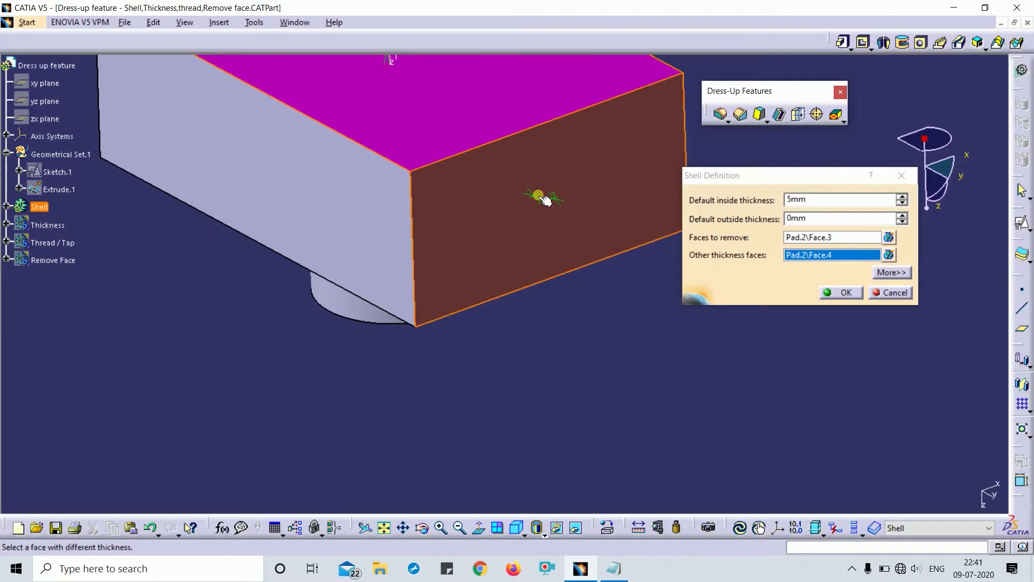
# Set the chosen end face's inside thickness to 20 mm, apply the shell edit and inspect the thicker wall
pyautogui.doubleClick(540, 197)
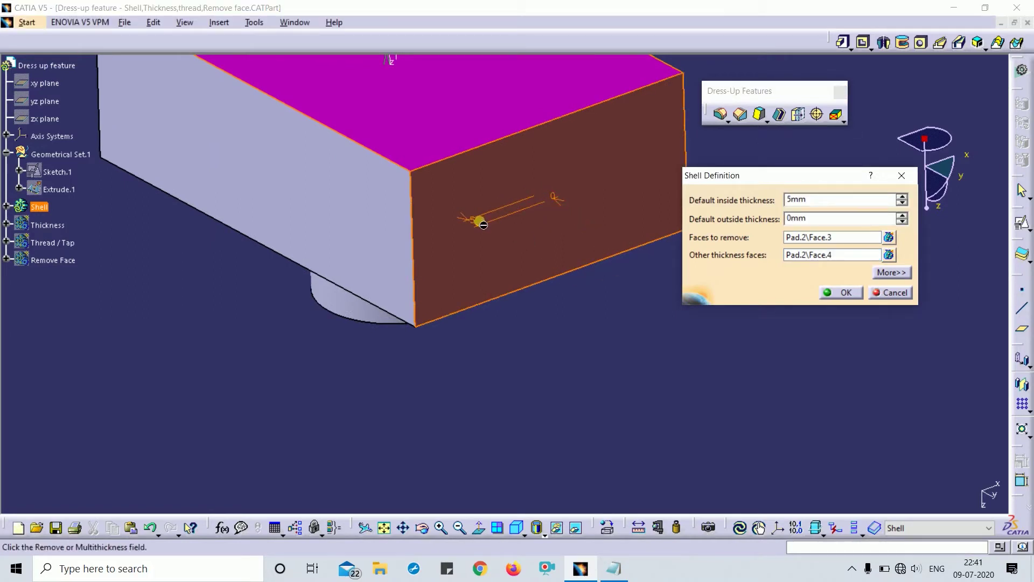
pyautogui.doubleClick(474, 223)
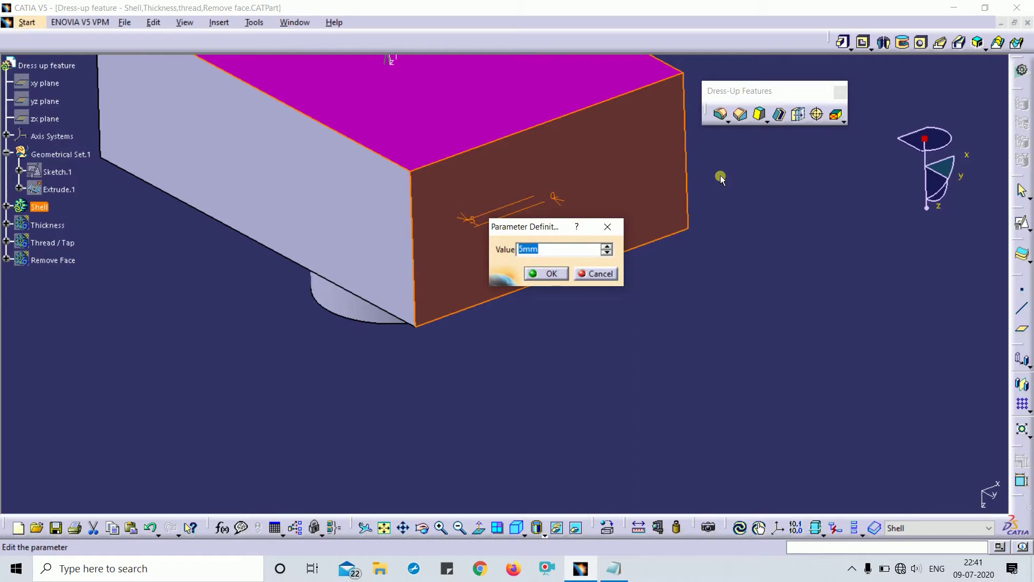
pyautogui.write('20')
pyautogui.press('Return')
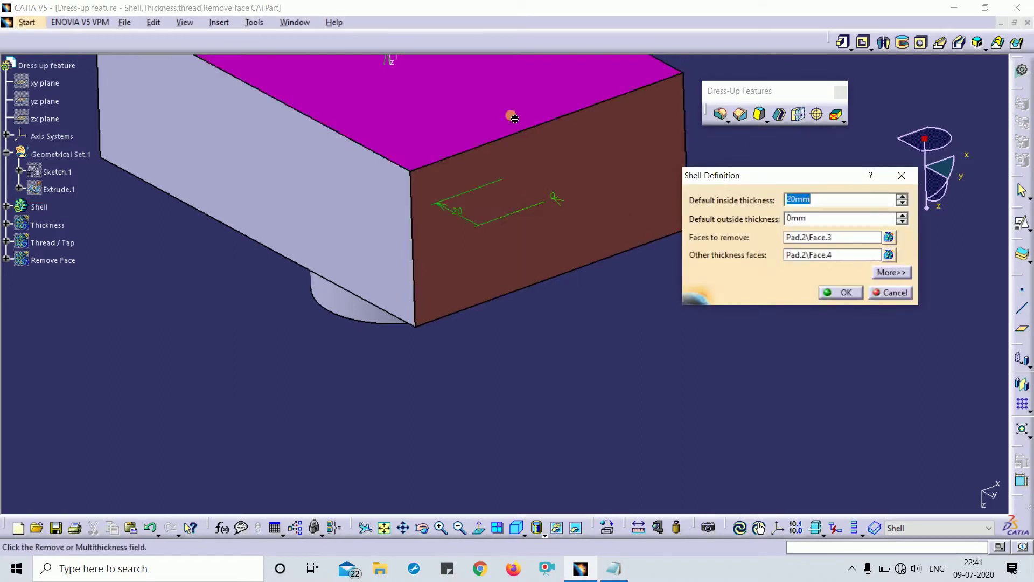
pyautogui.moveTo(408, 183); pyautogui.dragTo(384, 247, button='middle')
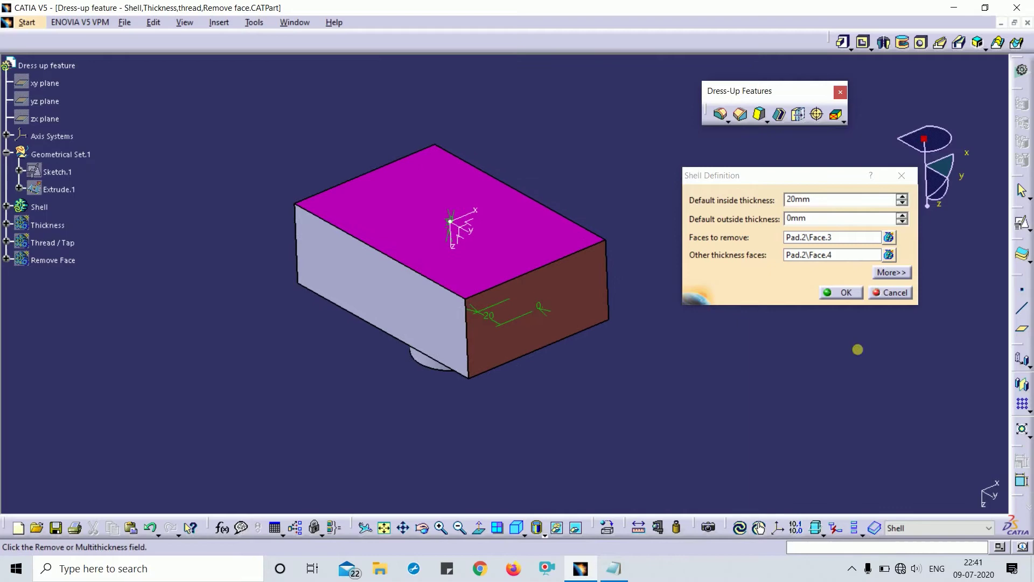
pyautogui.click(832, 297)
pyautogui.moveTo(531, 120); pyautogui.dragTo(450, 151, button='middle')
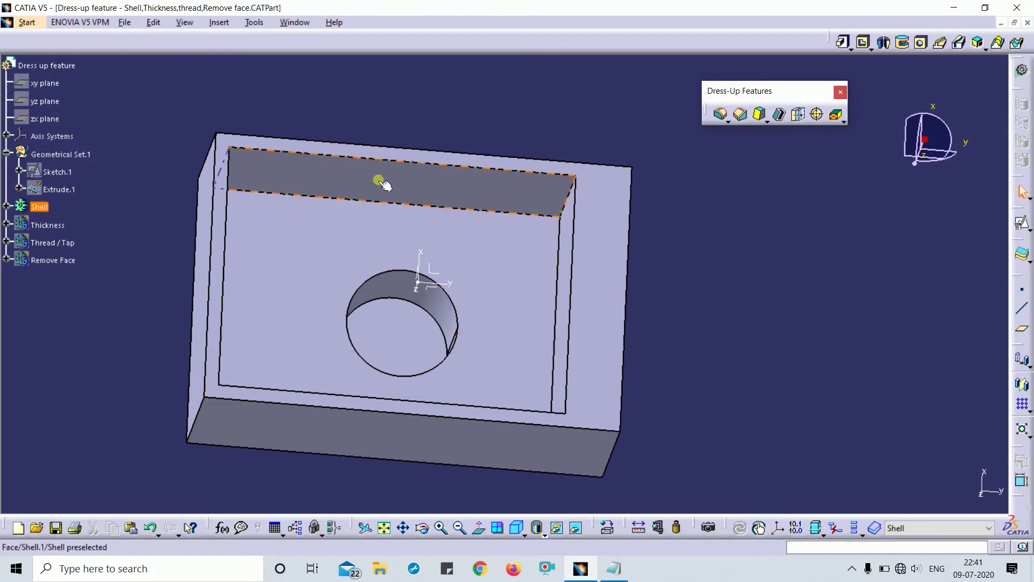
pyautogui.moveTo(383, 179); pyautogui.dragTo(462, 138, button='middle')
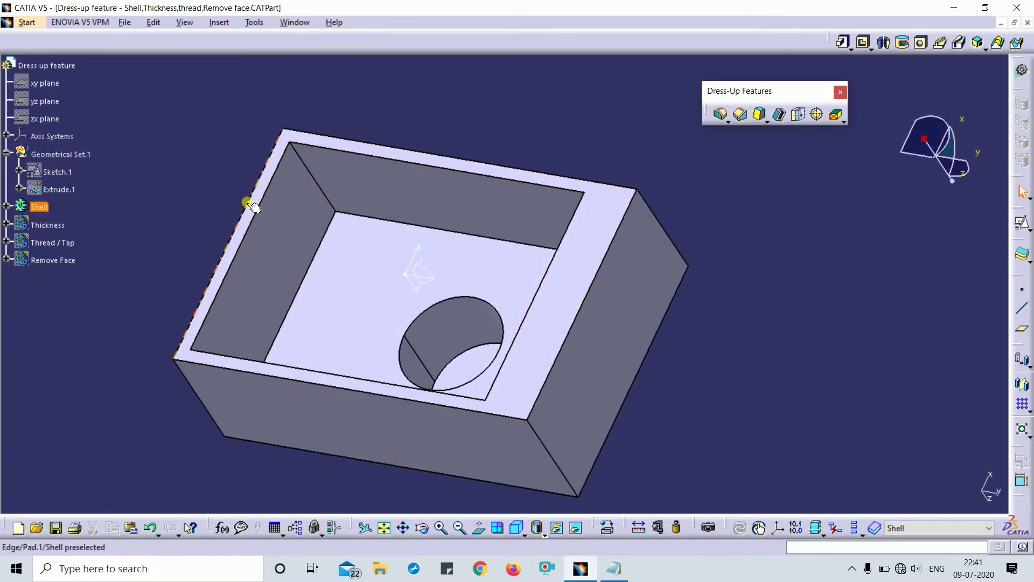
pyautogui.moveTo(512, 354); pyautogui.dragTo(615, 226, button='middle')
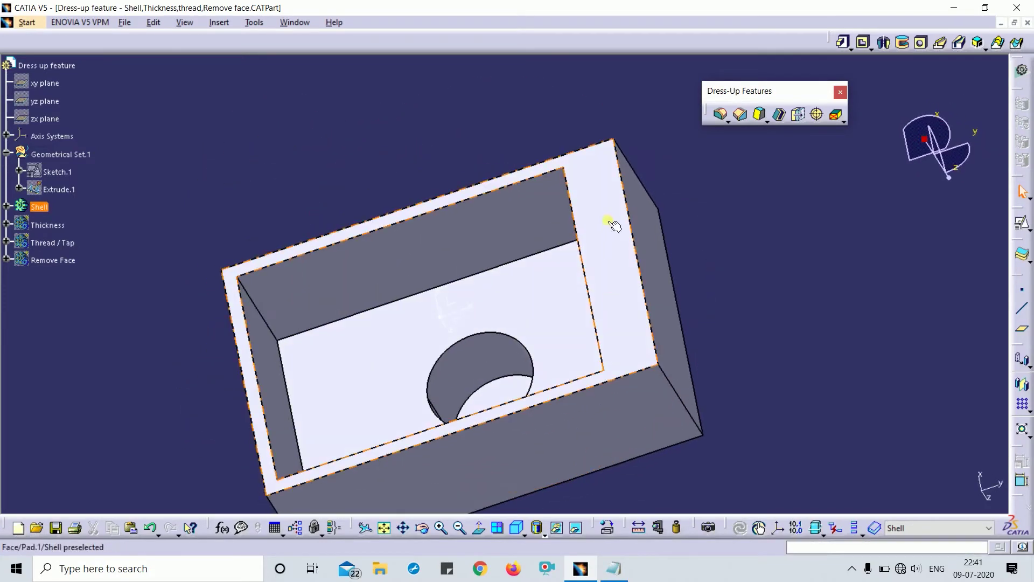
# Edit the shell to add one long side face of the block as a second different-thickness face, and apply the edit
pyautogui.doubleClick(627, 268)
pyautogui.moveTo(563, 330); pyautogui.dragTo(500, 255, button='middle')
pyautogui.doubleClick(239, 259)
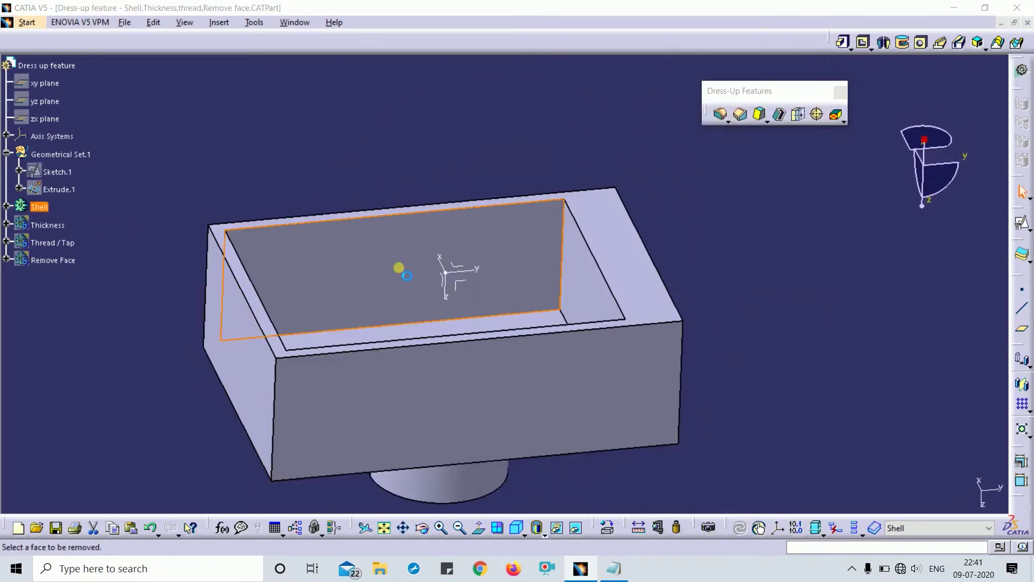
pyautogui.moveTo(582, 291); pyautogui.dragTo(646, 355, button='middle')
pyautogui.click(804, 251)
pyautogui.click(420, 382)
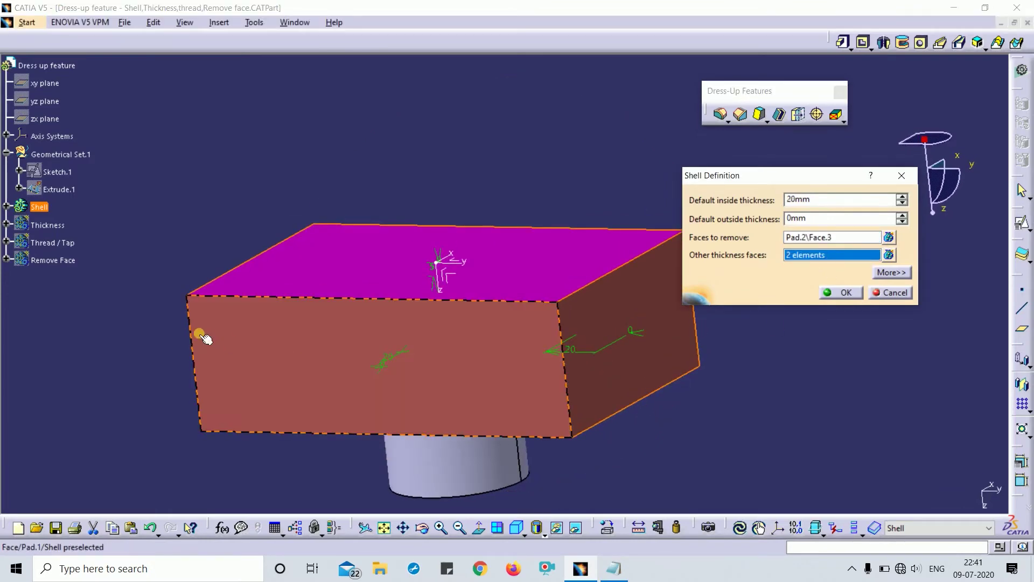
pyautogui.moveTo(201, 334); pyautogui.dragTo(474, 323, button='middle')
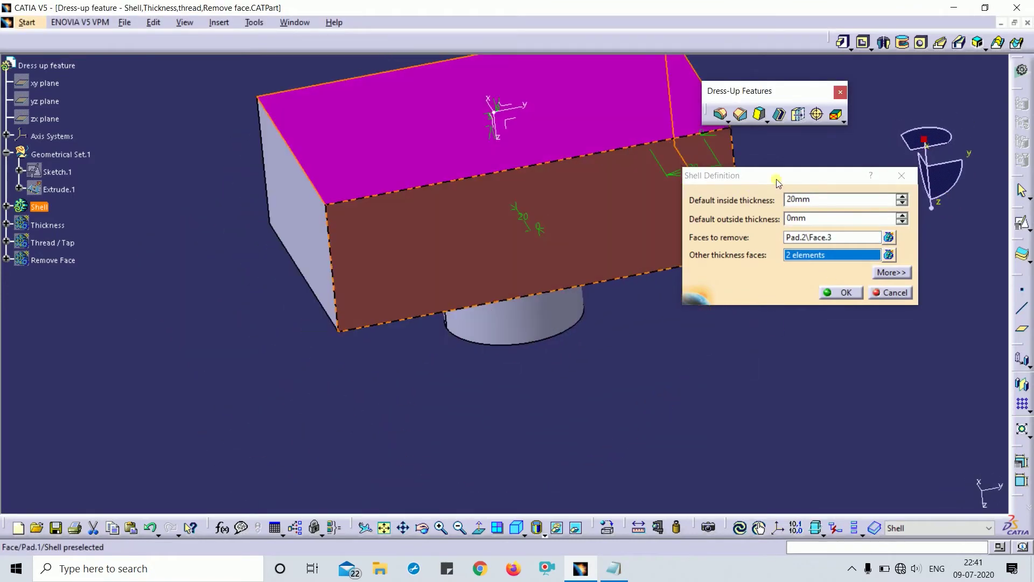
pyautogui.click(847, 292)
pyautogui.moveTo(623, 318); pyautogui.dragTo(424, 254, button='middle')
pyautogui.doubleClick(425, 258)
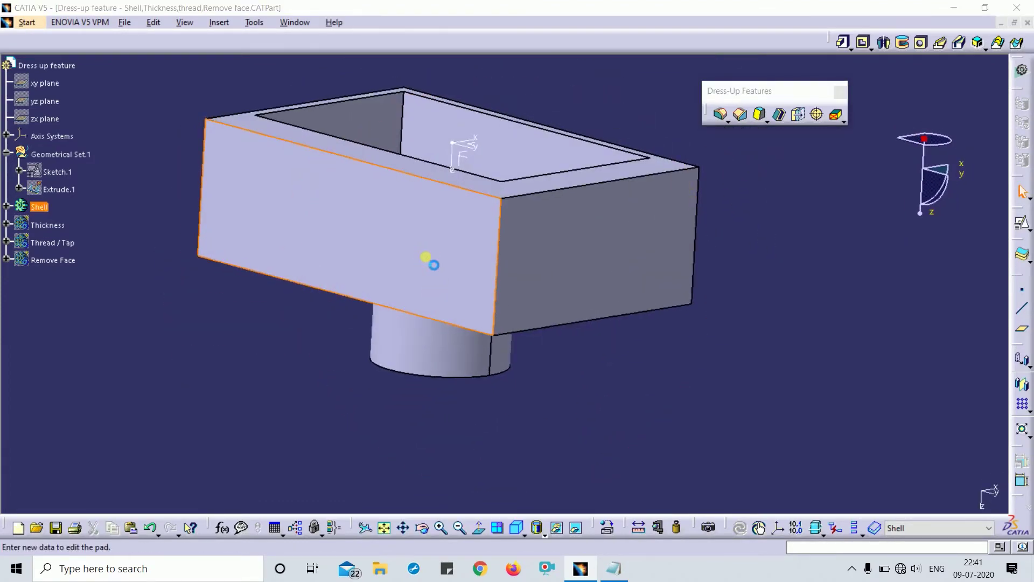
pyautogui.press('Escape')
# Set the chosen long side face's inside thickness to 10 mm in the shell, apply the edit and inspect the uneven walls
pyautogui.moveTo(554, 156); pyautogui.dragTo(388, 215, button='middle')
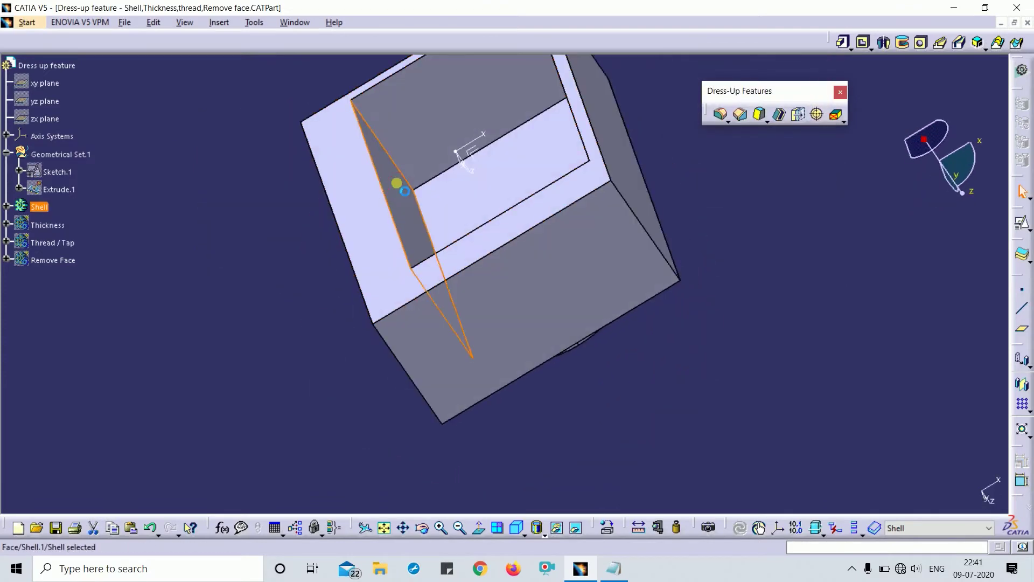
pyautogui.doubleClick(397, 183)
pyautogui.moveTo(422, 351); pyautogui.dragTo(372, 260, button='middle')
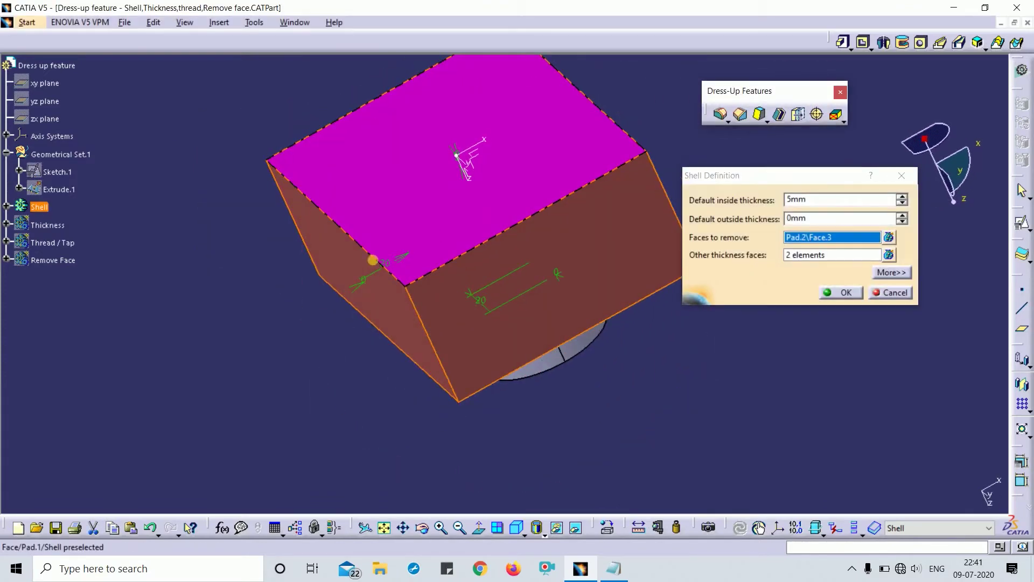
pyautogui.doubleClick(393, 264)
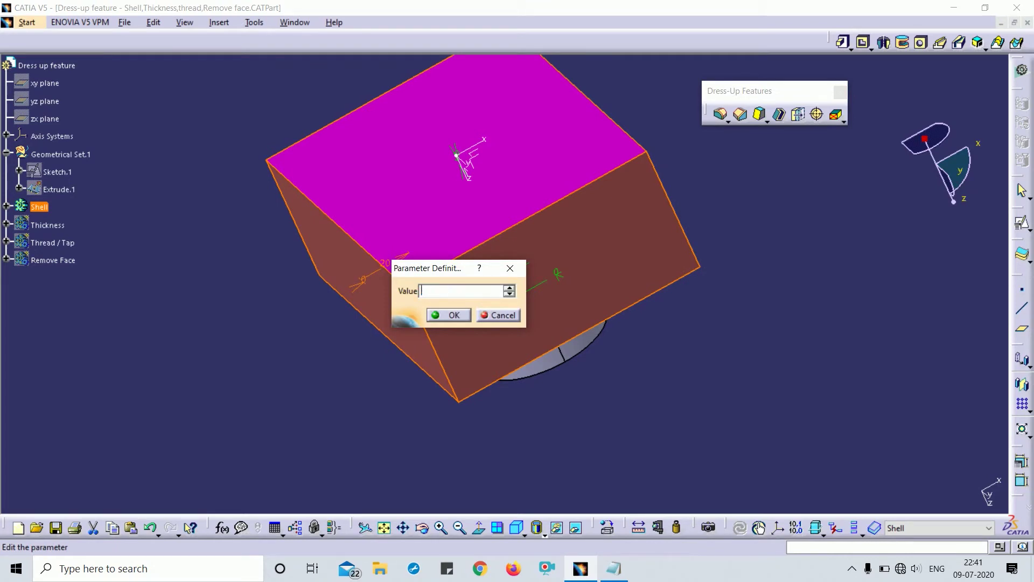
pyautogui.press('Return')
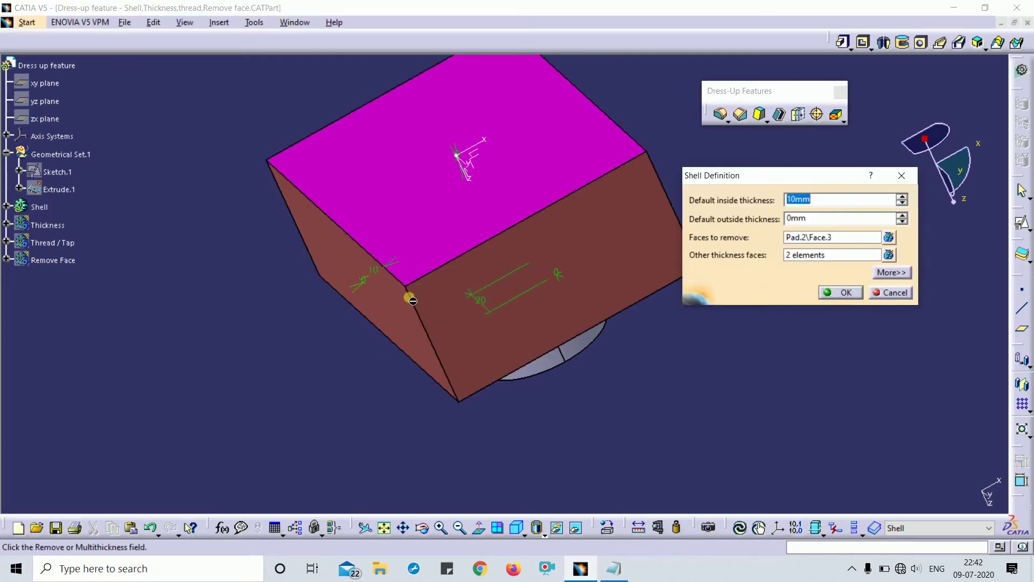
pyautogui.click(823, 292)
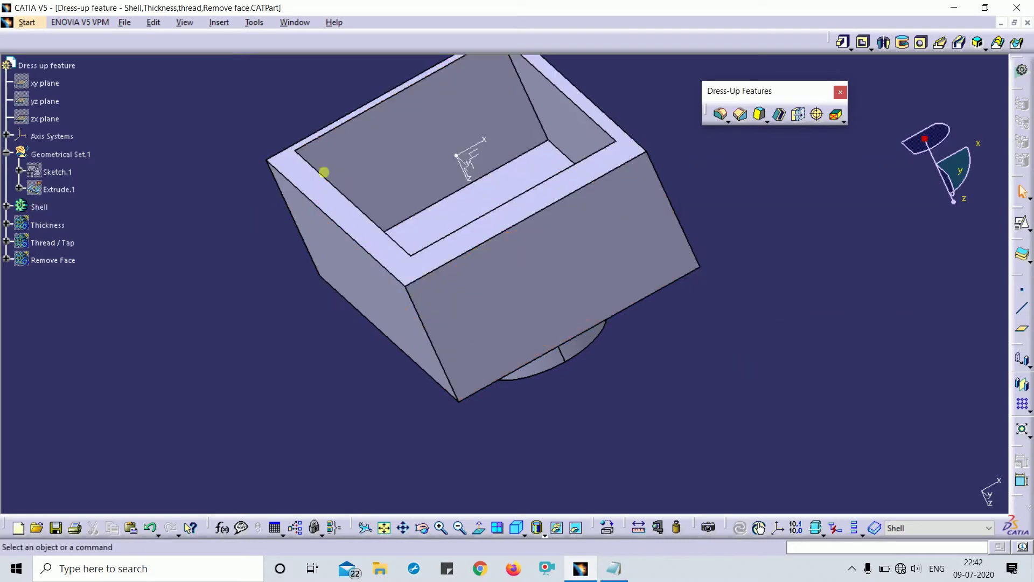
pyautogui.moveTo(516, 135); pyautogui.dragTo(555, 151, button='middle')
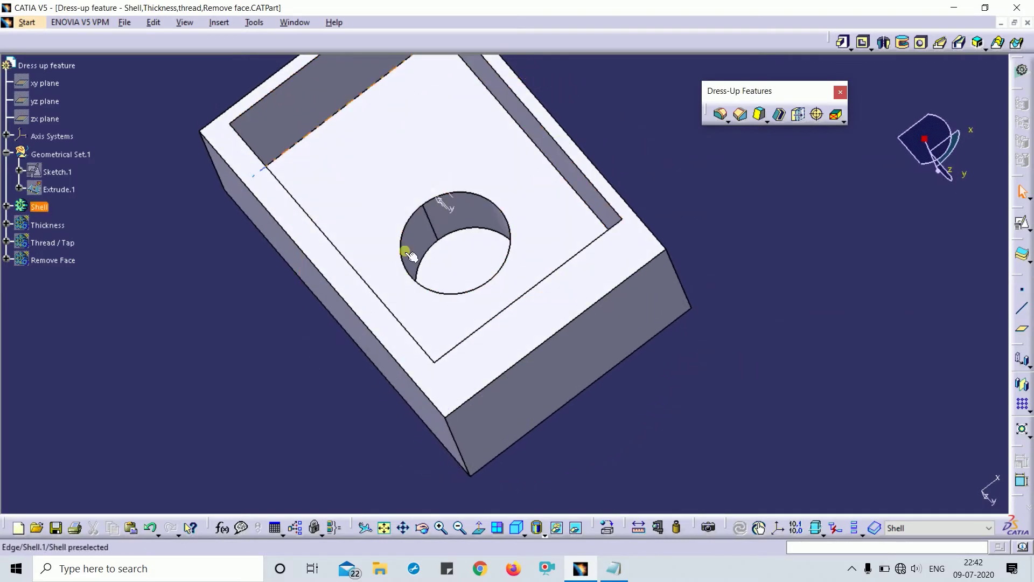
pyautogui.moveTo(407, 254); pyautogui.dragTo(634, 270, button='middle')
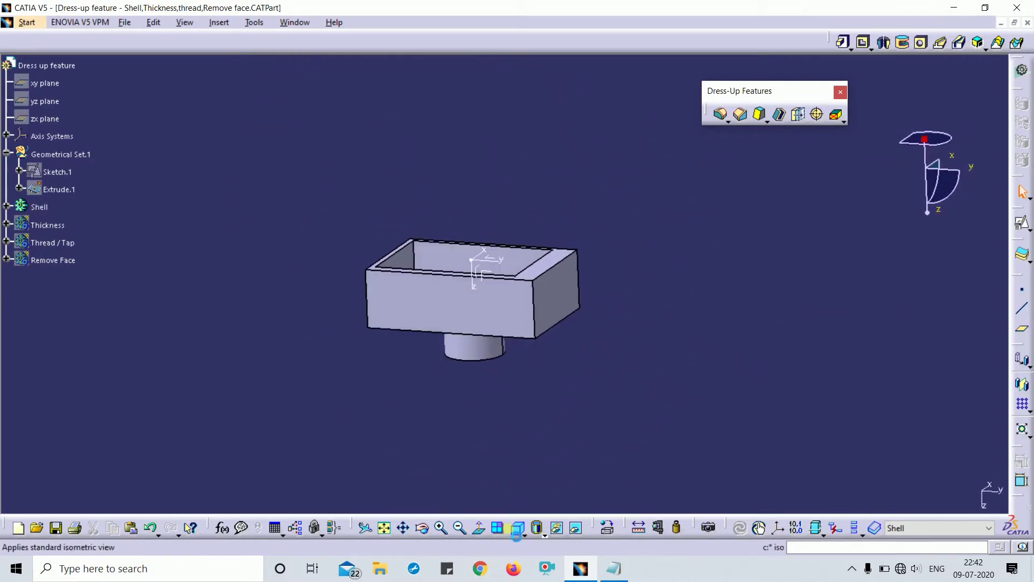
pyautogui.click(517, 529)
pyautogui.moveTo(570, 439); pyautogui.dragTo(507, 507, button='middle')
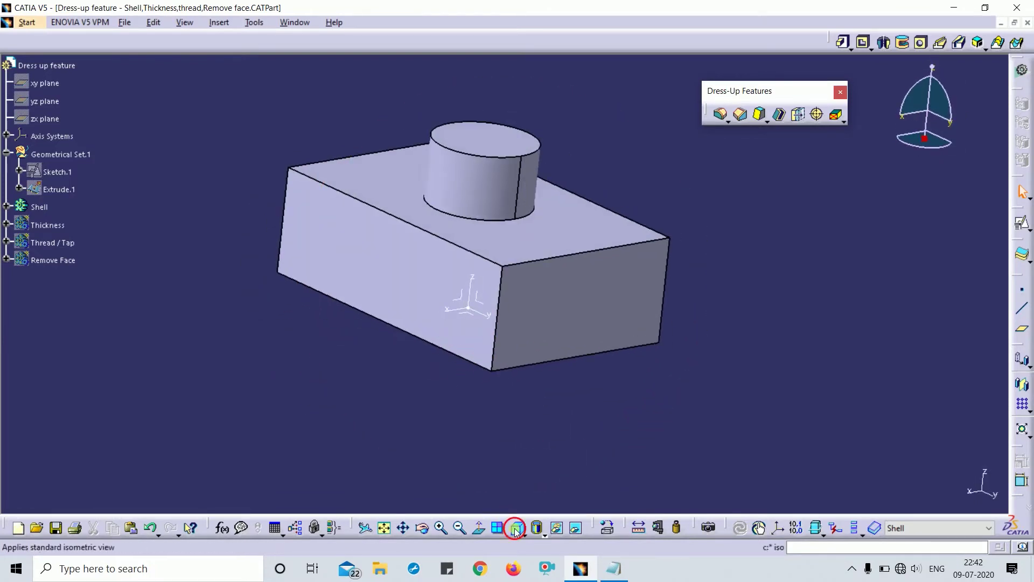
pyautogui.click(515, 528)
pyautogui.moveTo(673, 346); pyautogui.dragTo(619, 328, button='middle')
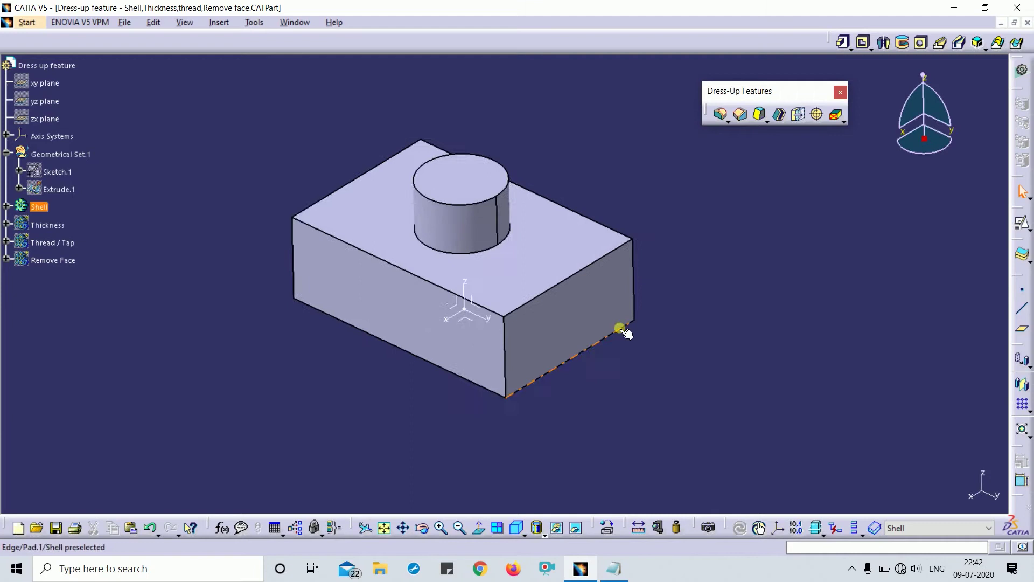
# Hide the Shell body, show the Thickness body and display the L-shaped part in isometric view
pyautogui.click(39, 209)
pyautogui.press('space')
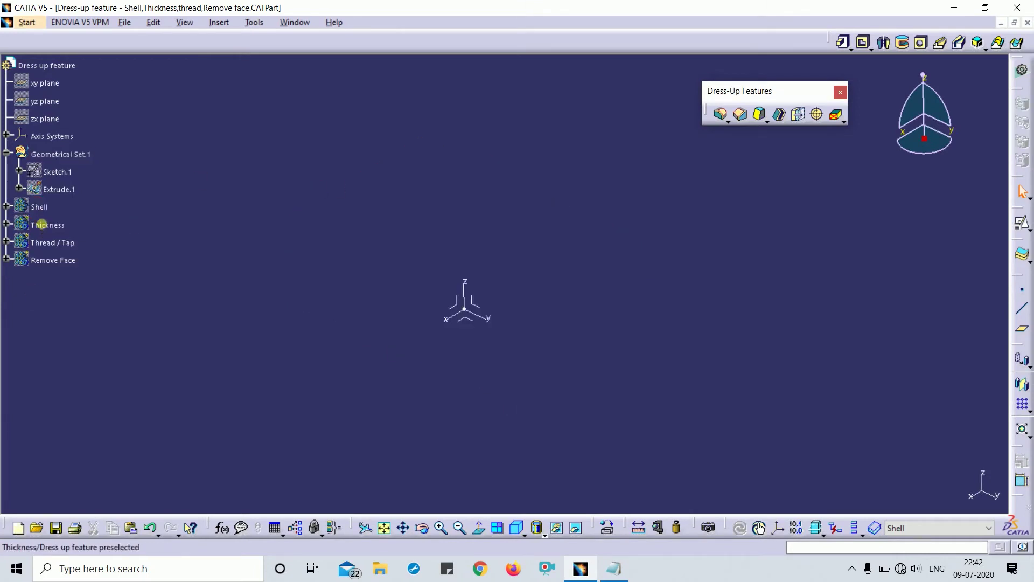
pyautogui.click(41, 224)
pyautogui.press('space')
pyautogui.click(735, 205)
pyautogui.moveTo(683, 253); pyautogui.dragTo(625, 418, button='middle')
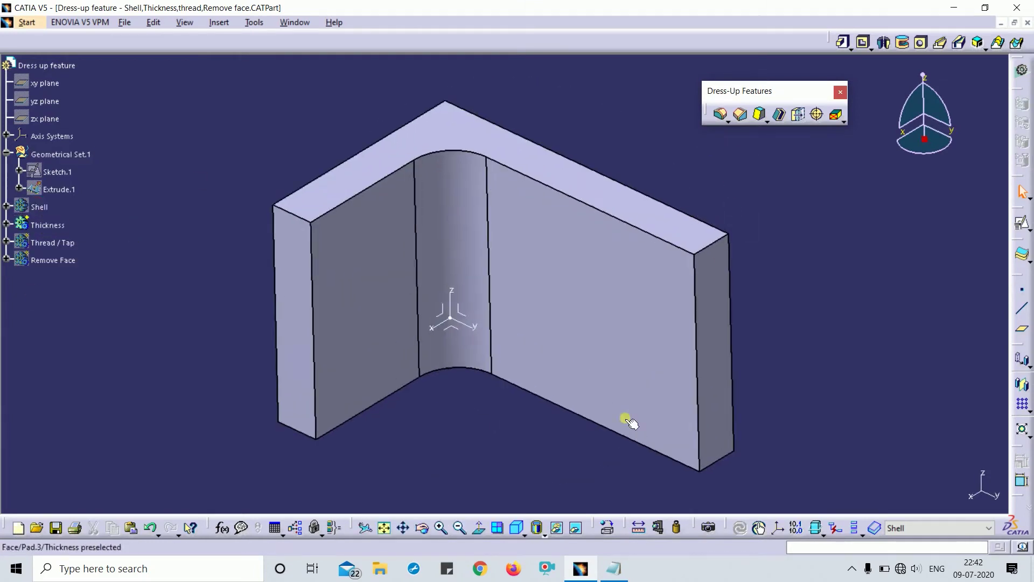
pyautogui.click(517, 528)
pyautogui.moveTo(482, 401); pyautogui.dragTo(620, 131, button='middle')
pyautogui.click(517, 527)
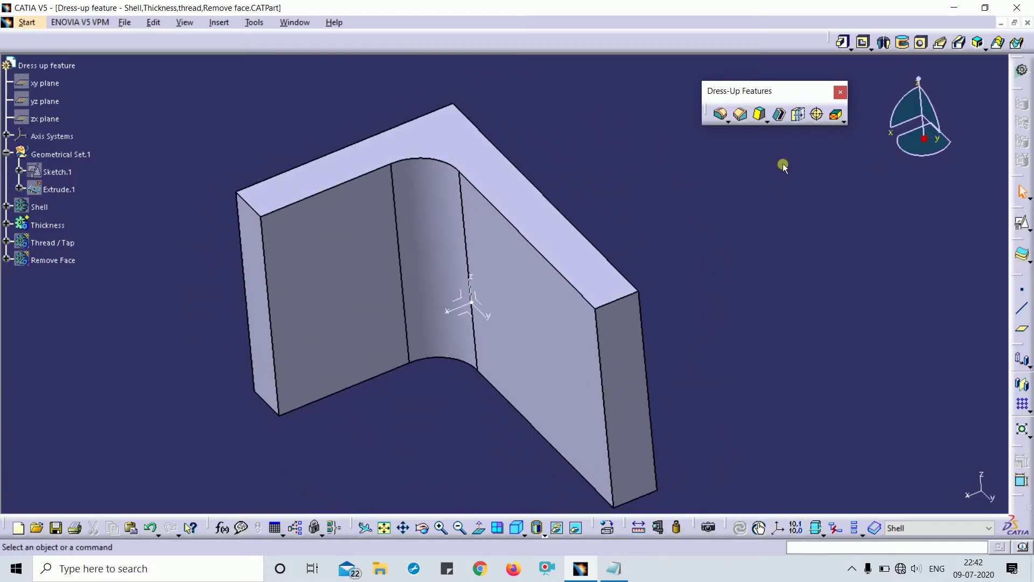
# Try to apply the Thickness feature to the top face of the L-shaped part with the Shell body still active
pyautogui.click(794, 118)
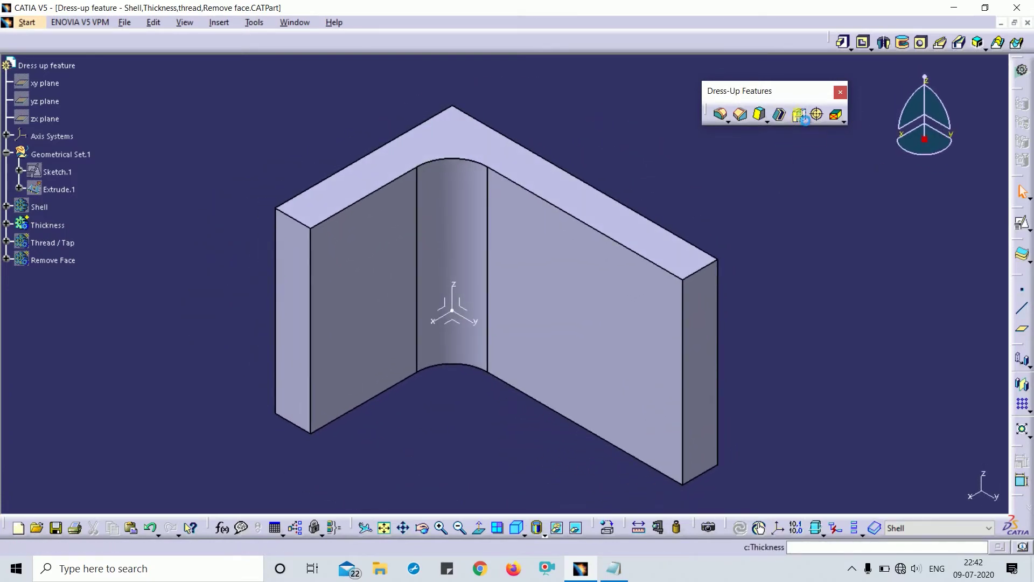
pyautogui.click(800, 116)
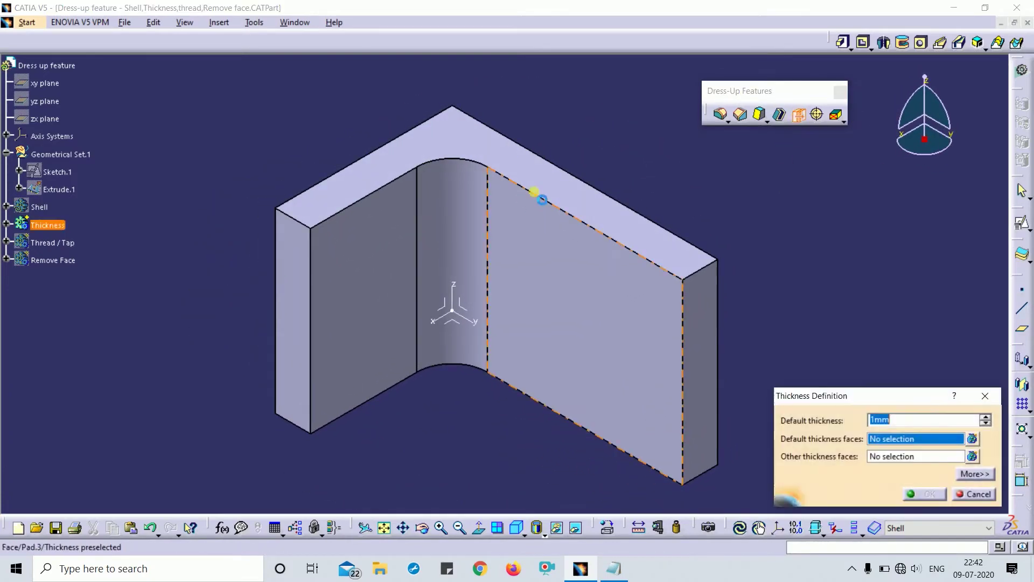
pyautogui.click(467, 142)
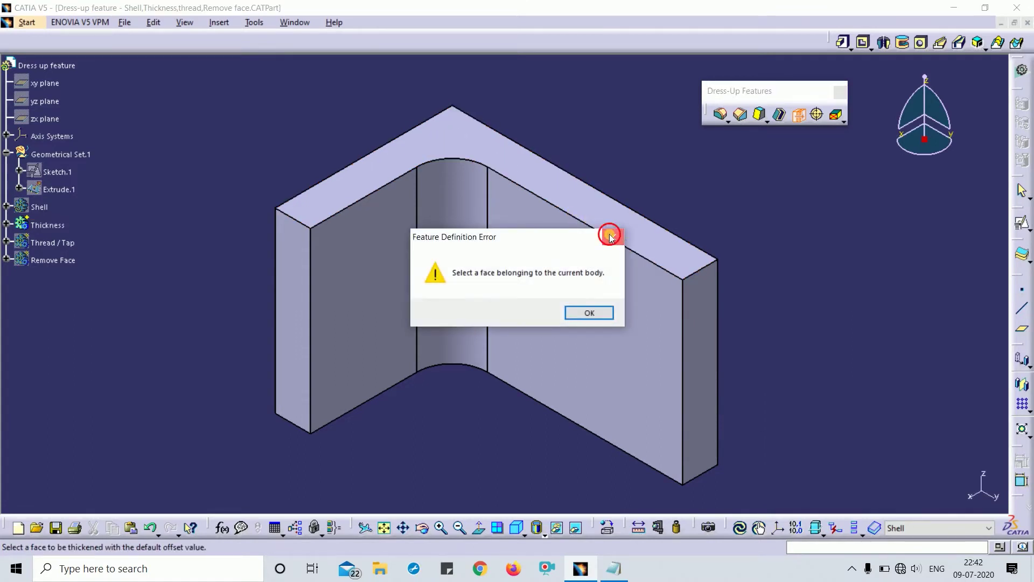
pyautogui.click(610, 236)
# Define the Thickness body as the in-work object and thicken the L-shaped part's top face by 50 mm
pyautogui.rightClick(50, 233)
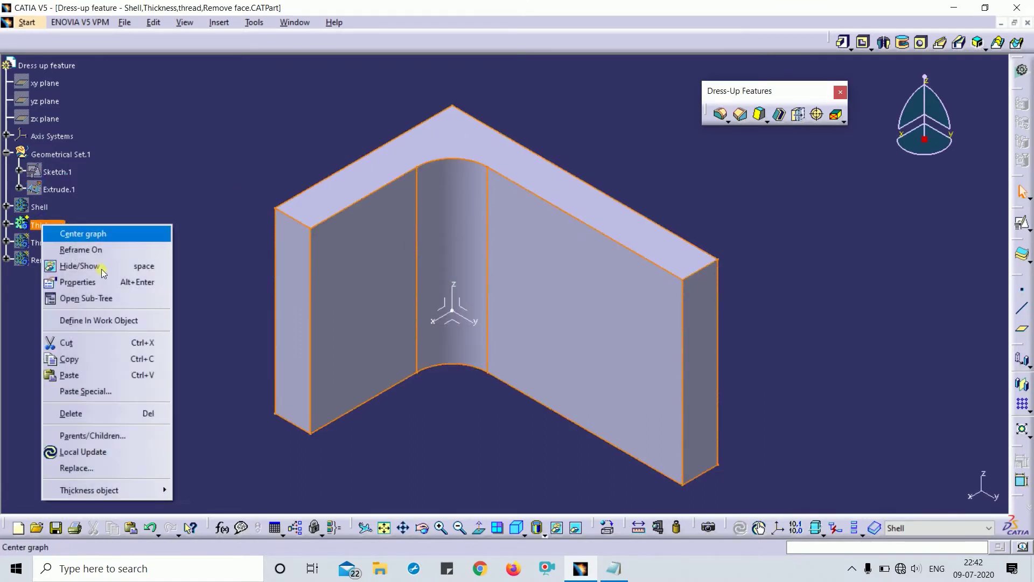
pyautogui.click(124, 322)
pyautogui.click(798, 114)
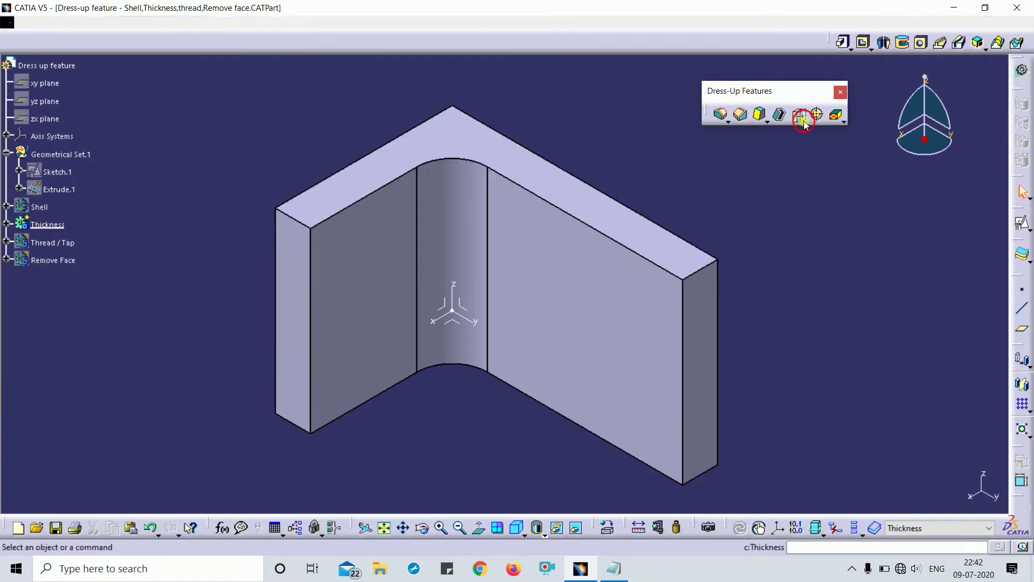
pyautogui.click(488, 132)
pyautogui.moveTo(411, 319); pyautogui.dragTo(504, 329, button='middle')
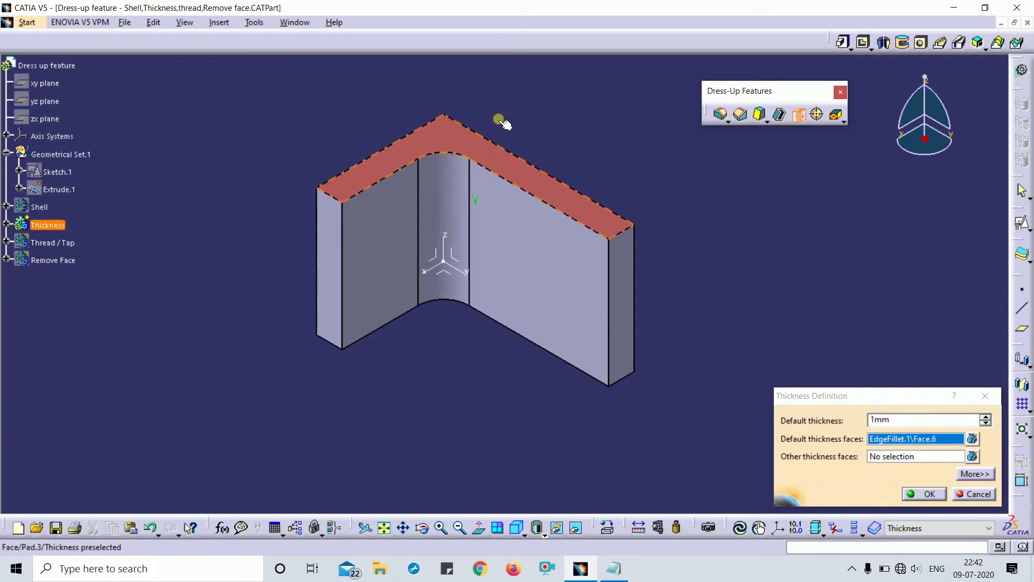
pyautogui.moveTo(911, 421); pyautogui.dragTo(779, 423)
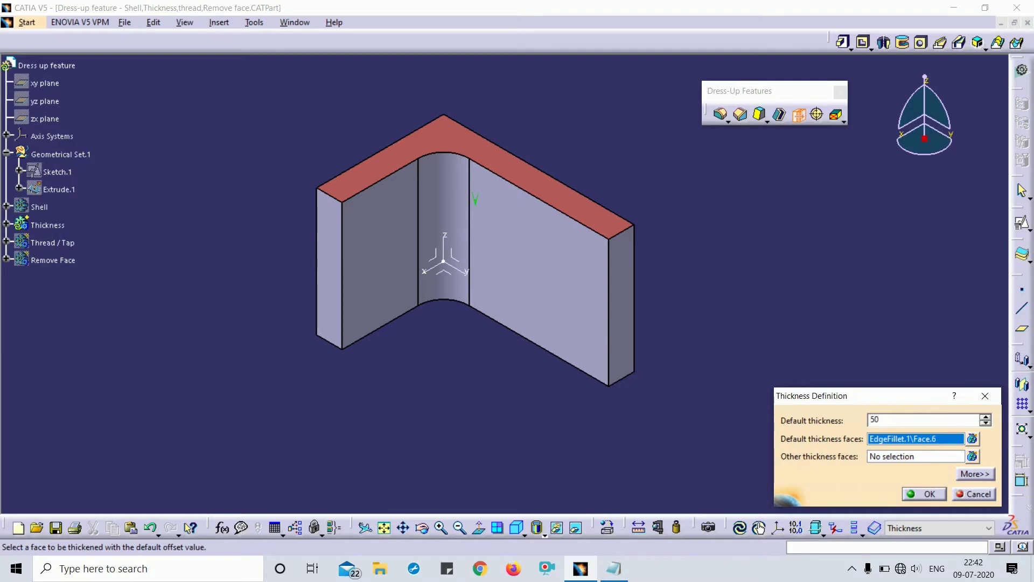
pyautogui.click(913, 493)
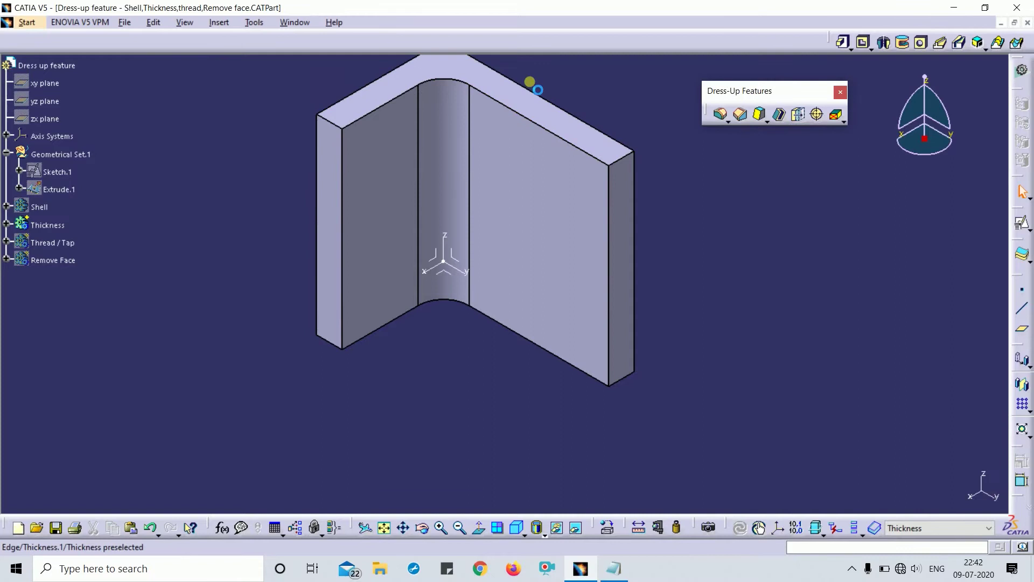
# Reopen the thickness definition to examine the top face's offset and its direction, keeping its settings
pyautogui.doubleClick(474, 73)
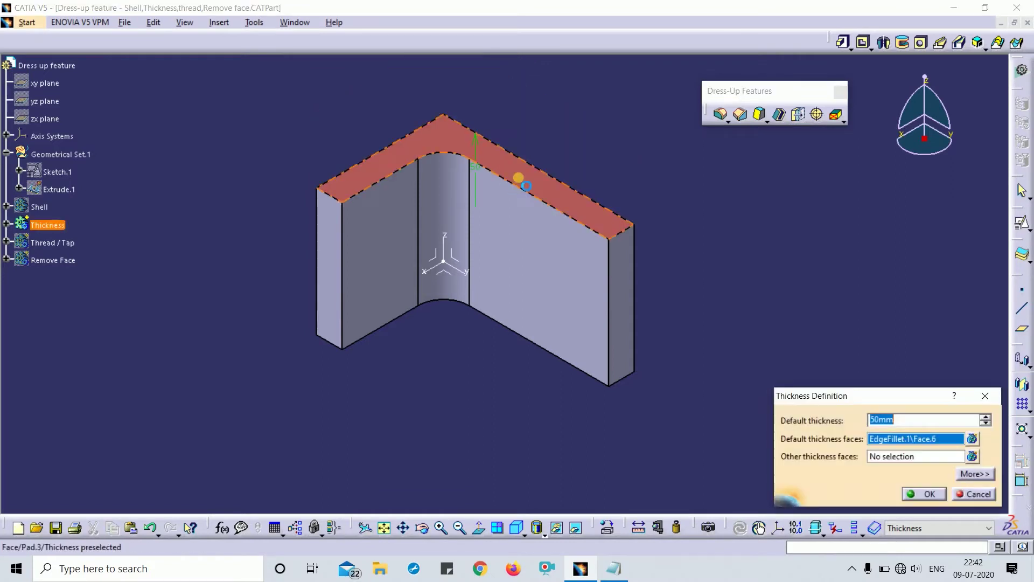
pyautogui.moveTo(504, 244); pyautogui.dragTo(495, 120, button='middle')
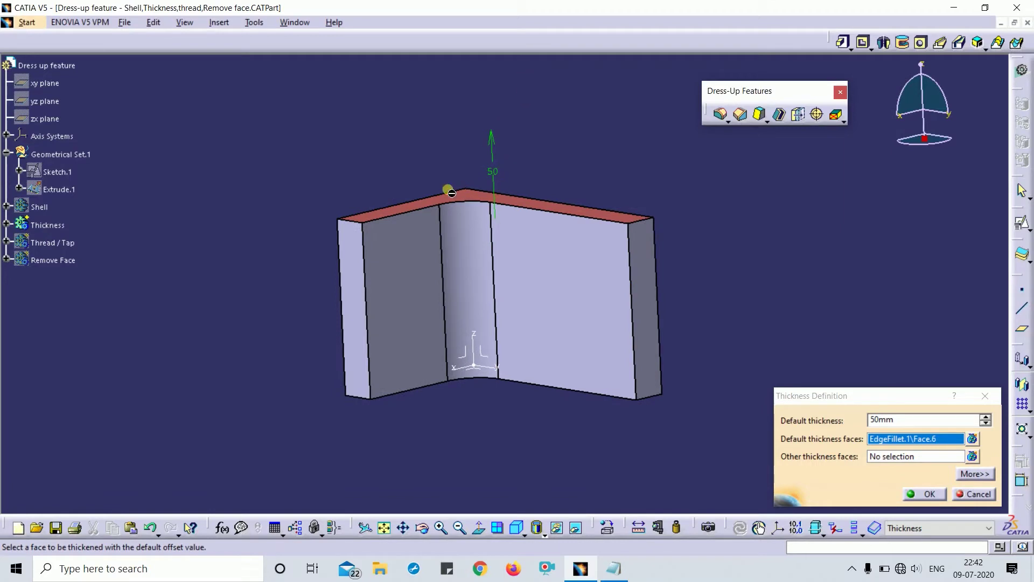
pyautogui.moveTo(463, 208); pyautogui.dragTo(376, 265, button='middle')
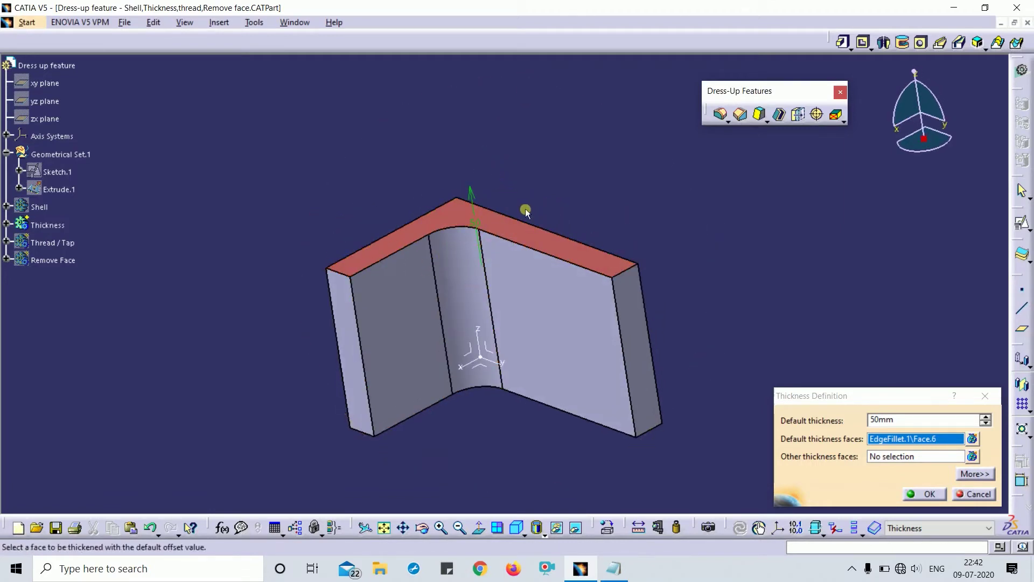
pyautogui.press('Return')
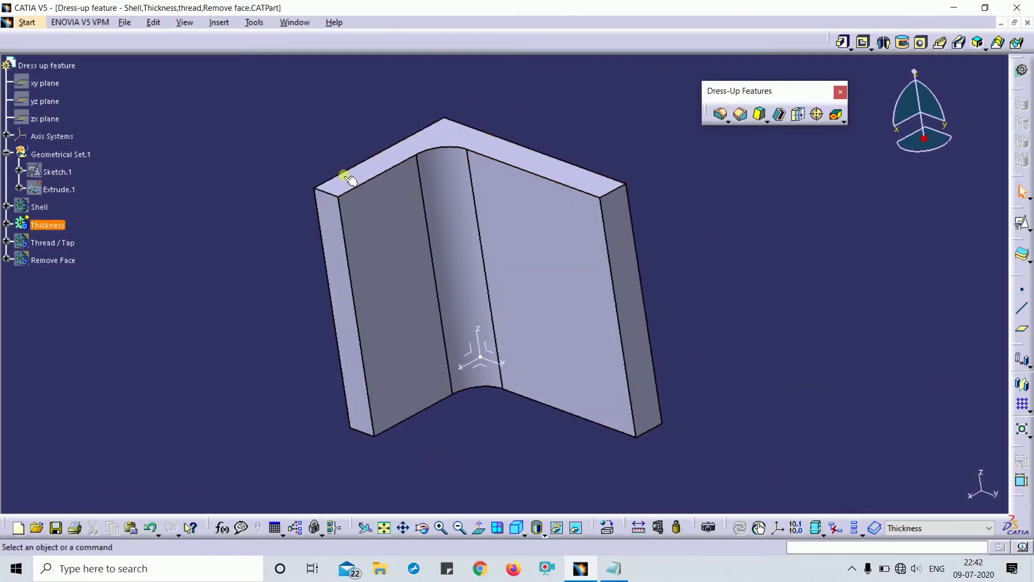
# Edit the thickness feature to set the top face's default thickness to 20 mm
pyautogui.doubleClick(431, 146)
pyautogui.moveTo(600, 330); pyautogui.dragTo(531, 299, button='middle')
pyautogui.click(907, 423)
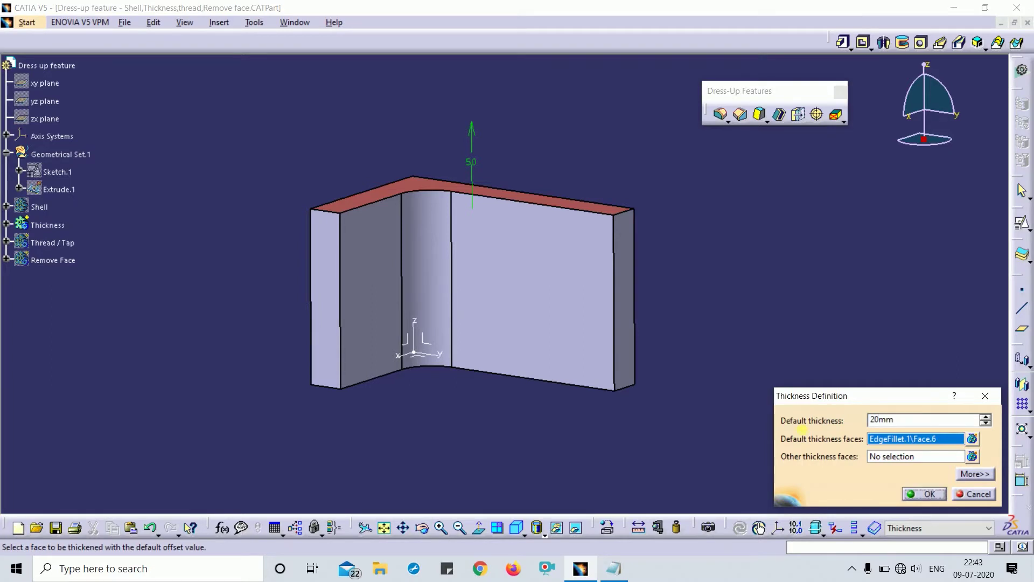
pyautogui.press('Return')
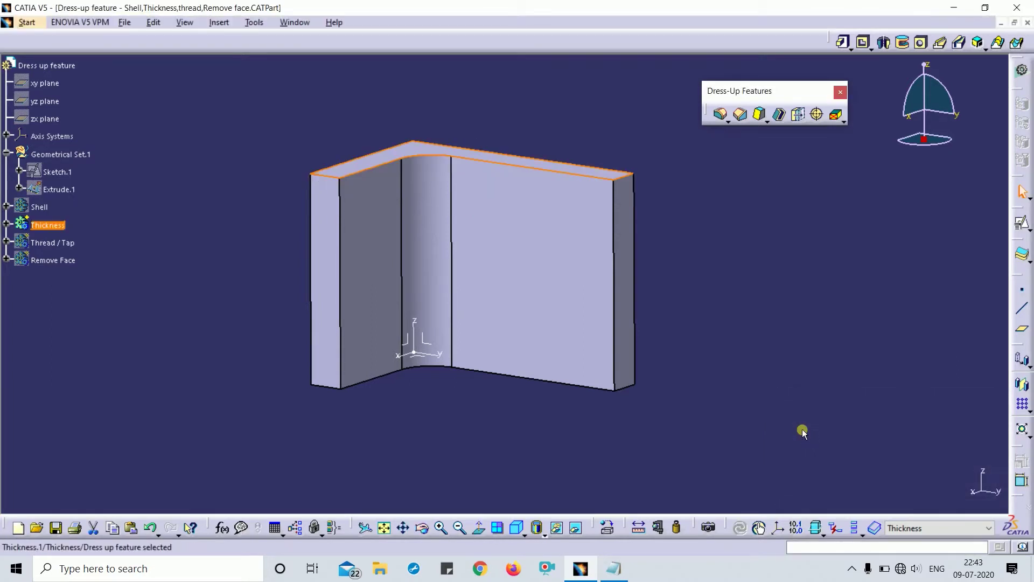
# Edit the thickness feature to add the long arm's end face as an other-thickness face with a 30 mm offset
pyautogui.doubleClick(414, 152)
pyautogui.moveTo(685, 212); pyautogui.dragTo(727, 253, button='middle')
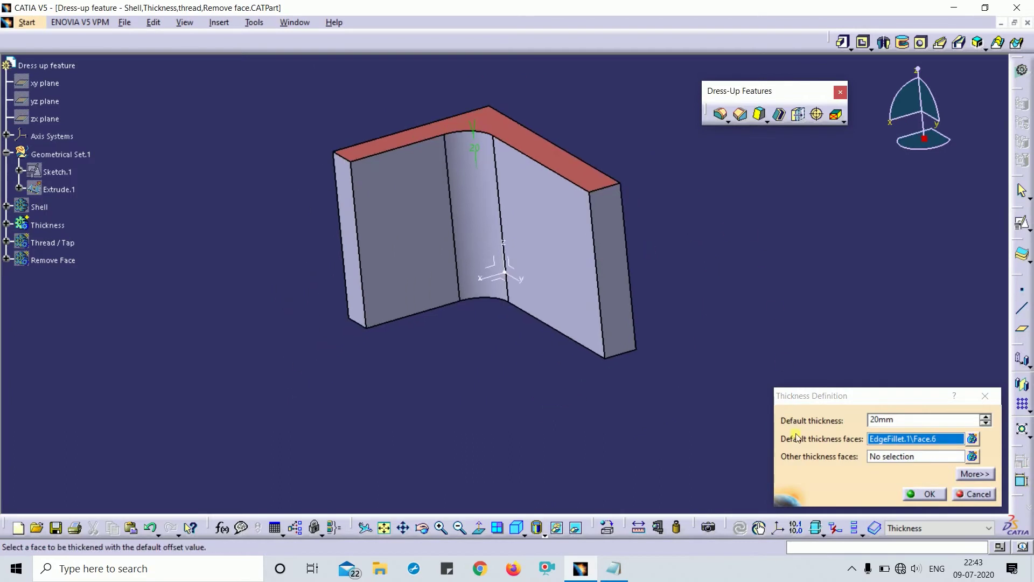
pyautogui.click(887, 458)
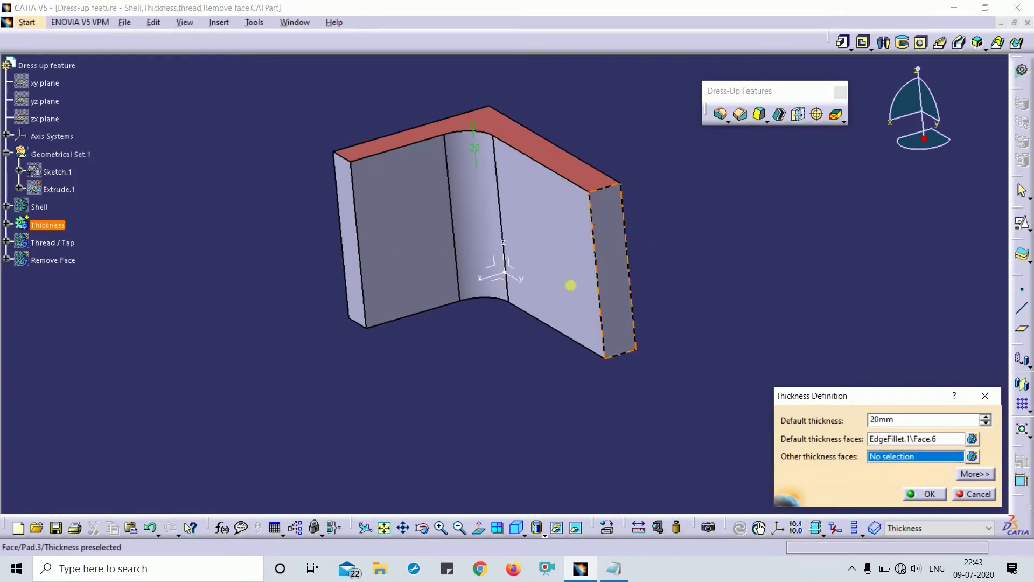
pyautogui.click(624, 244)
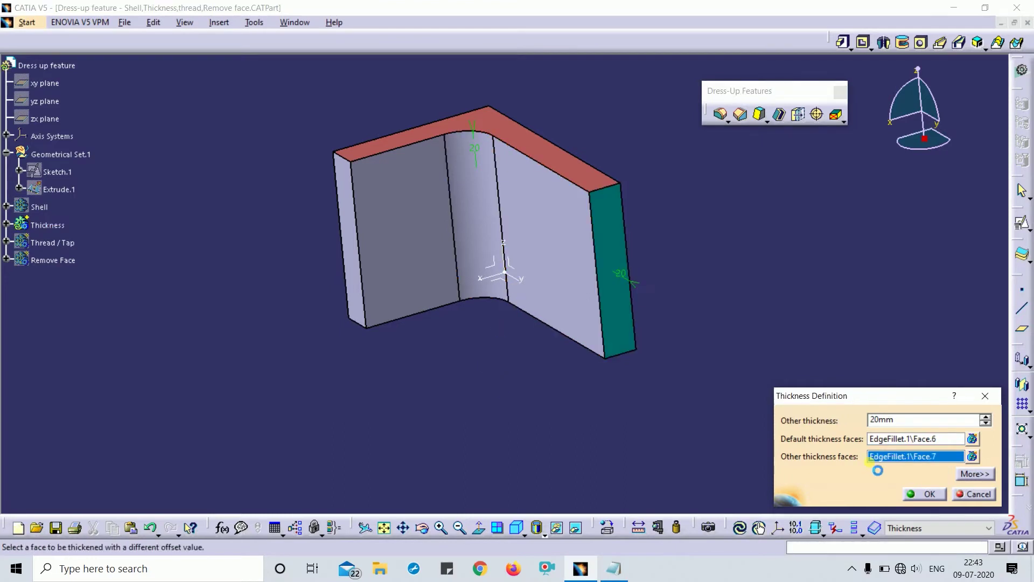
pyautogui.moveTo(586, 319); pyautogui.dragTo(598, 253, button='middle')
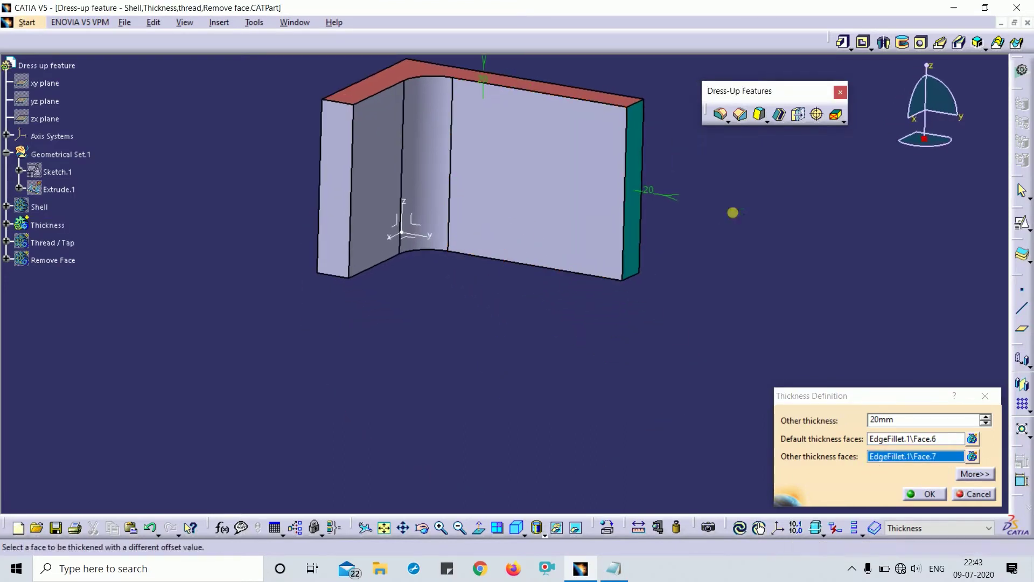
pyautogui.doubleClick(652, 191)
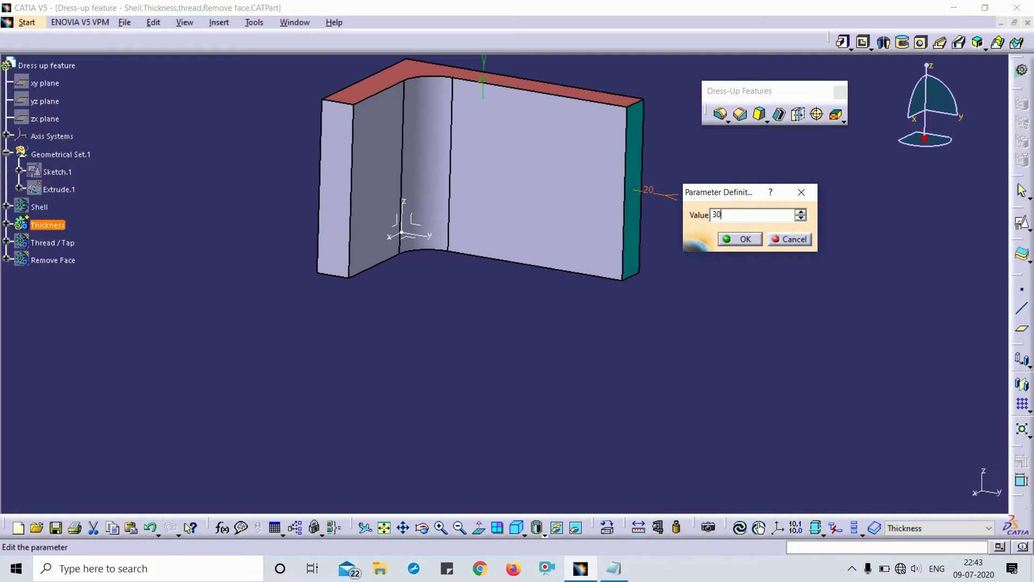
pyautogui.click(740, 239)
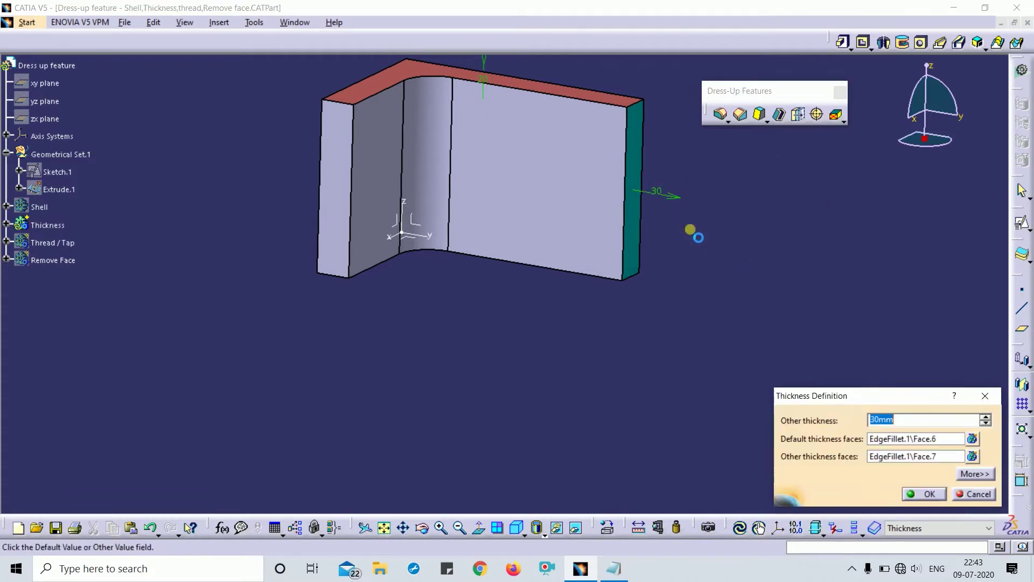
pyautogui.click(931, 494)
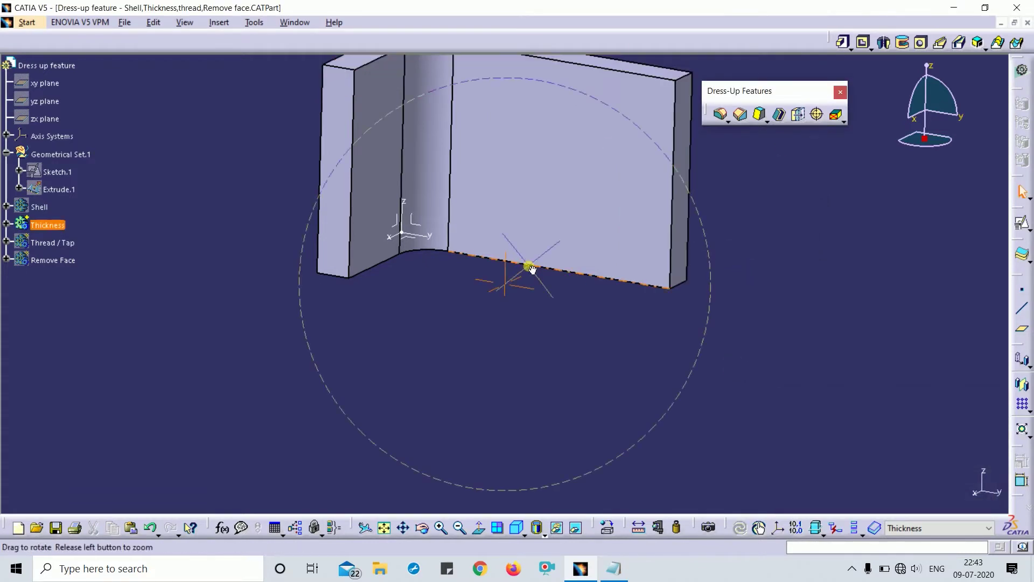
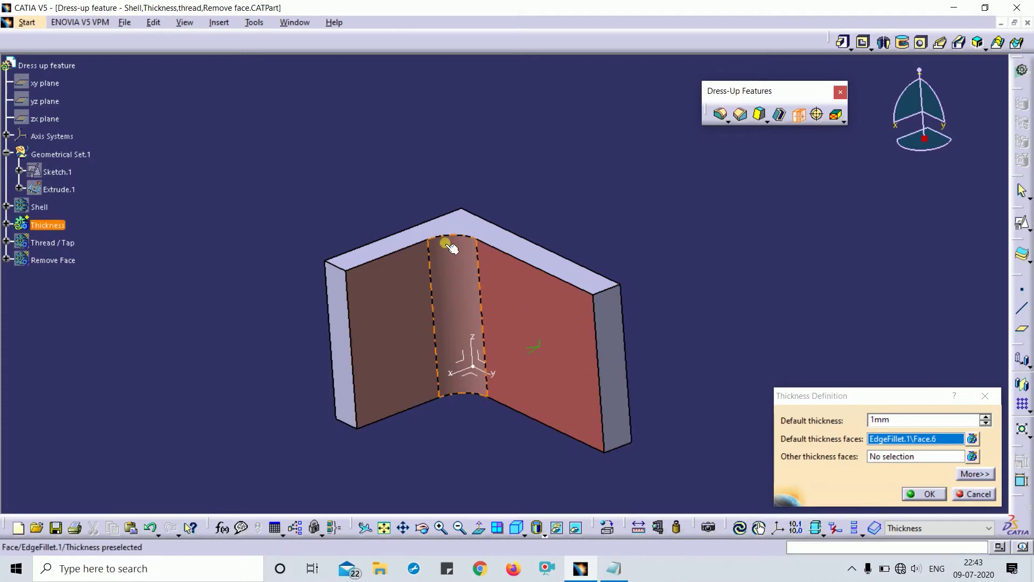
# Thicken the L-shaped part's inner filleted faces with a default thickness of 19 mm
pyautogui.moveTo(463, 162)
pyautogui.mouseDown(button='middle')
pyautogui.moveTo(447, 150)
pyautogui.moveTo(465, 221)
pyautogui.moveTo(469, 181)
pyautogui.mouseUp(button='middle')
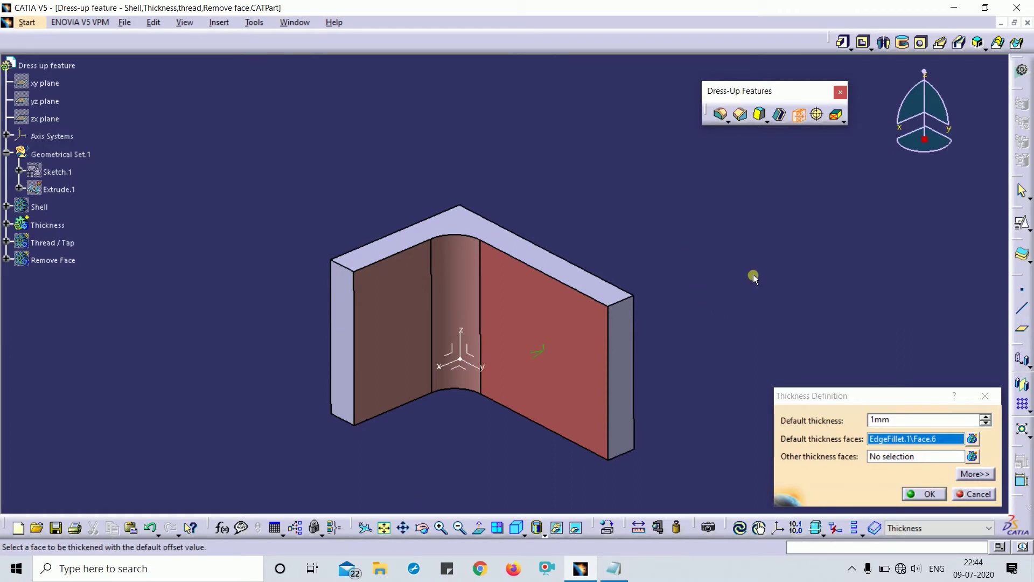
pyautogui.moveTo(800, 321); pyautogui.dragTo(697, 261, button='middle')
pyautogui.moveTo(915, 419); pyautogui.dragTo(785, 426)
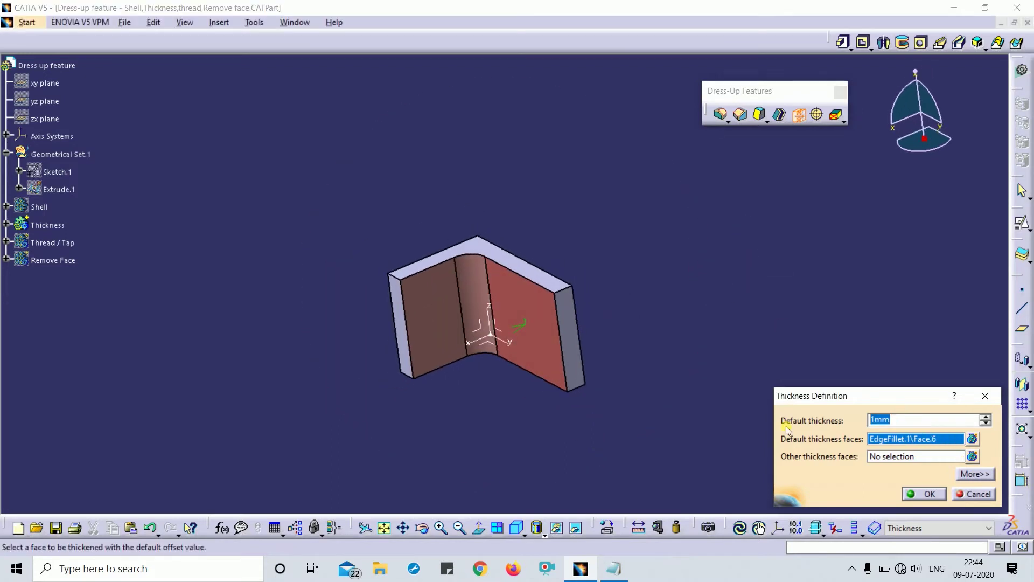
pyautogui.write('19')
pyautogui.click(924, 493)
pyautogui.moveTo(549, 481); pyautogui.dragTo(653, 257, button='middle')
pyautogui.doubleClick(689, 122)
pyautogui.press('Escape')
pyautogui.moveTo(670, 151); pyautogui.dragTo(574, 218, button='middle')
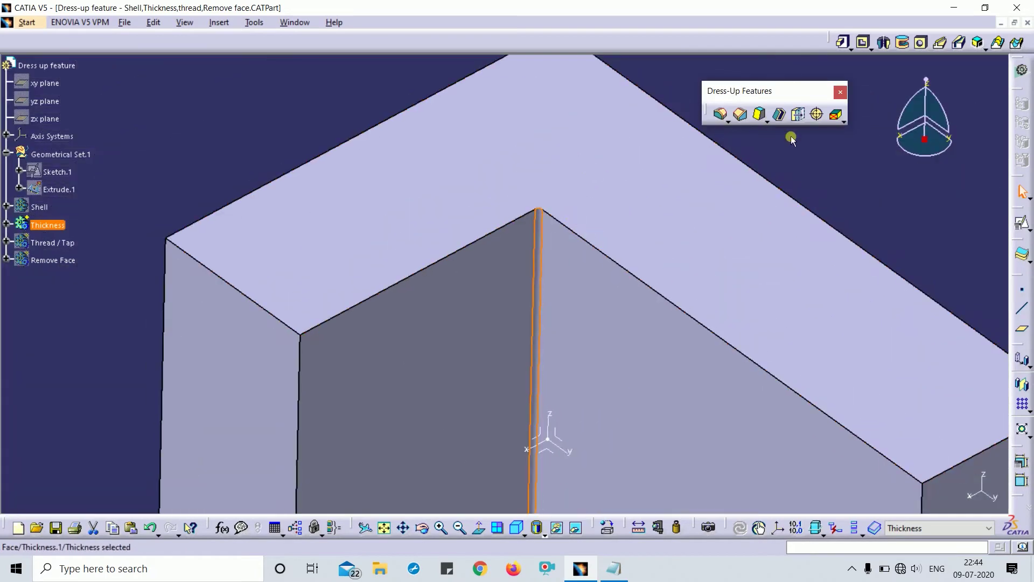
# Measure the radius of the arc edge at the top of the thickened inner corner
pyautogui.click(659, 528)
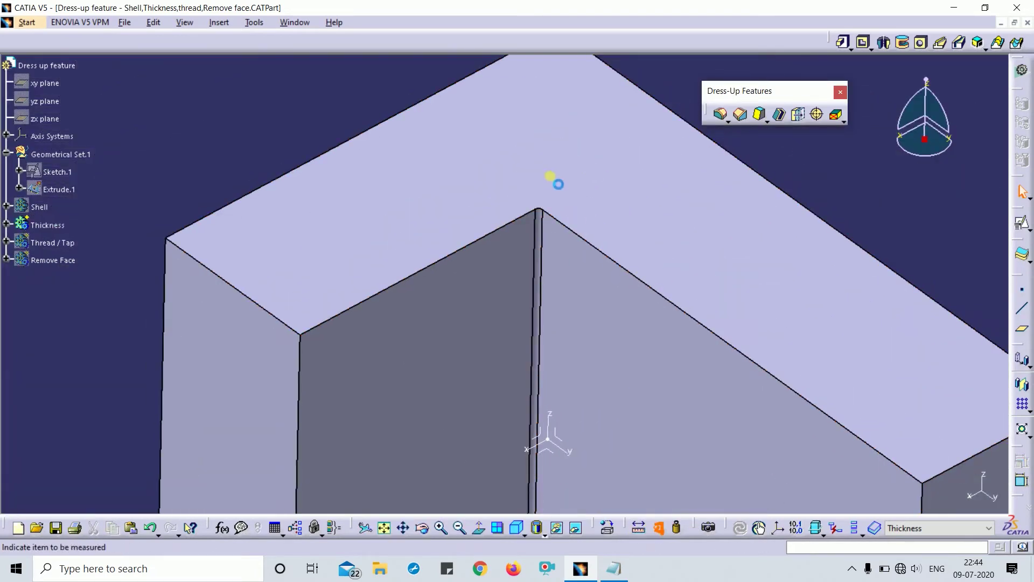
pyautogui.moveTo(540, 328); pyautogui.dragTo(540, 251, button='middle')
pyautogui.click(516, 216)
pyautogui.click(545, 461)
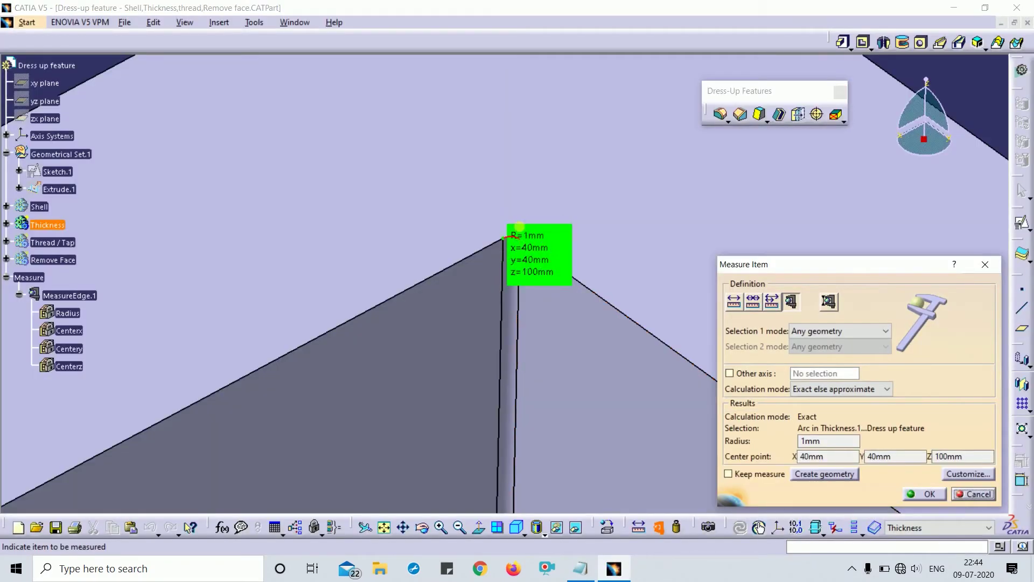
pyautogui.moveTo(528, 203); pyautogui.dragTo(568, 381, button='middle')
pyautogui.press('Escape')
pyautogui.moveTo(560, 337); pyautogui.dragTo(540, 242, button='middle')
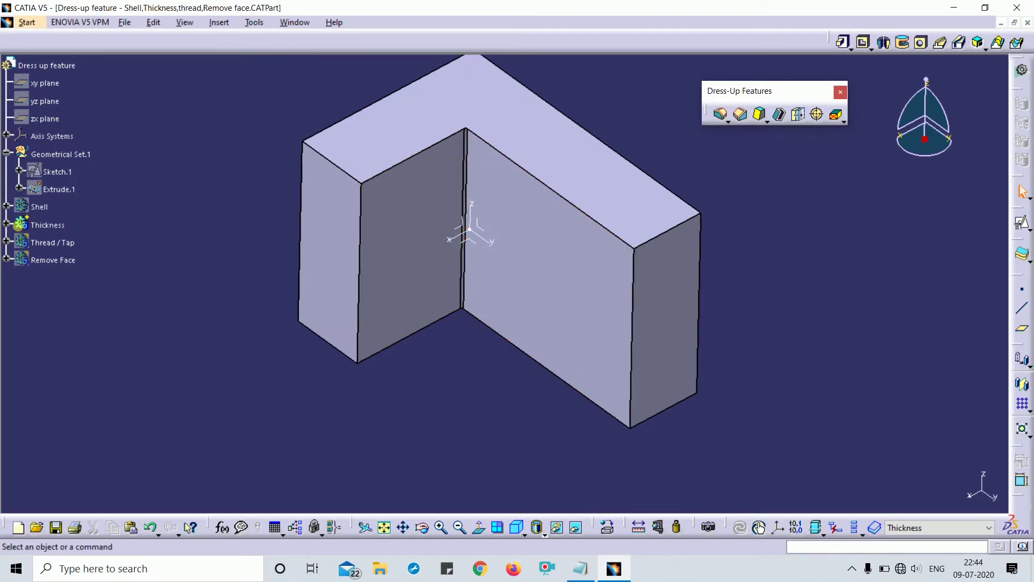
# Open the inner corner's edge fillet definition to check its radius, keeping its settings
pyautogui.click(6, 223)
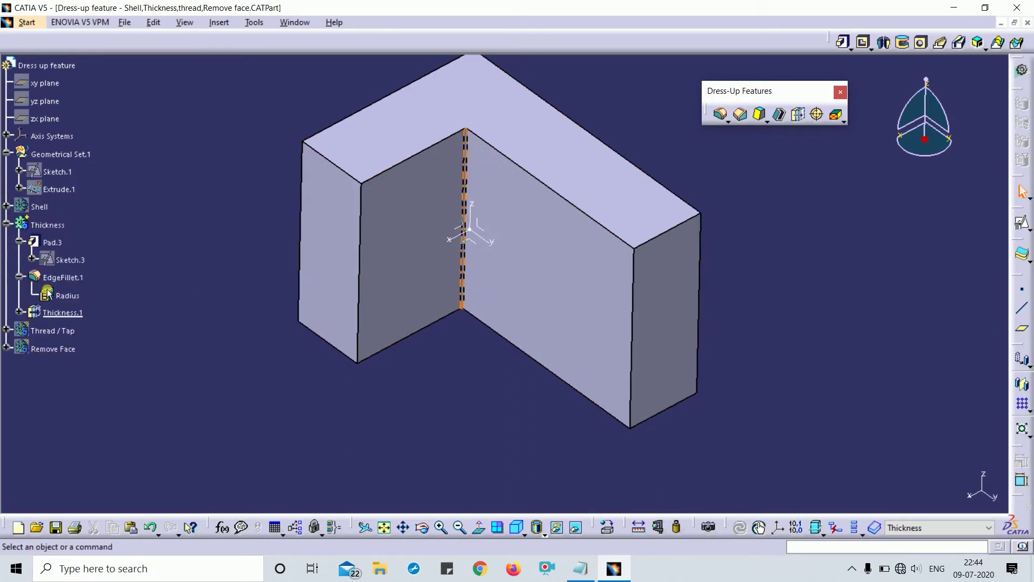
pyautogui.doubleClick(75, 279)
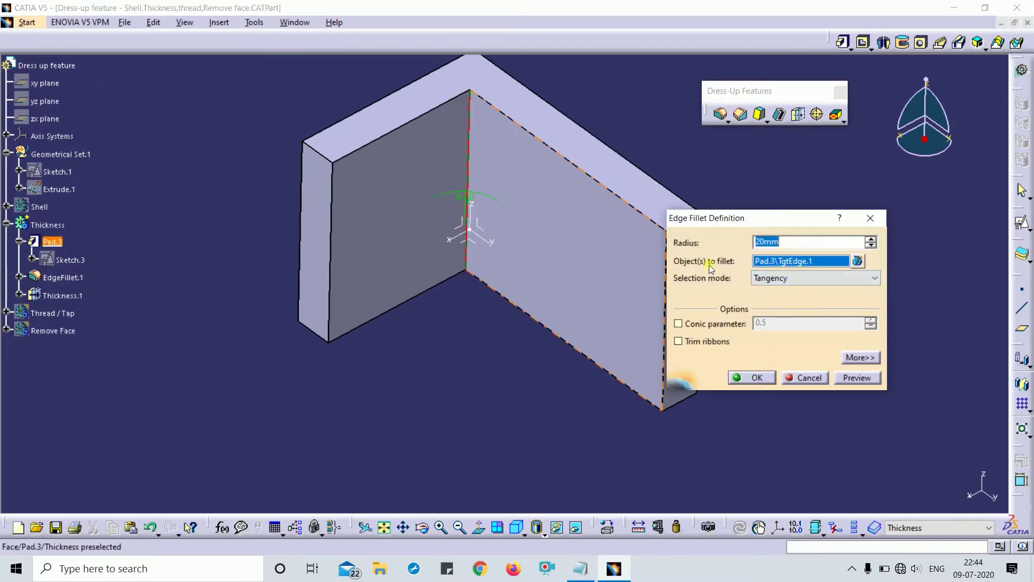
pyautogui.click(752, 377)
# Set the default thickness of the inner filleted faces to 20 mm
pyautogui.doubleClick(557, 309)
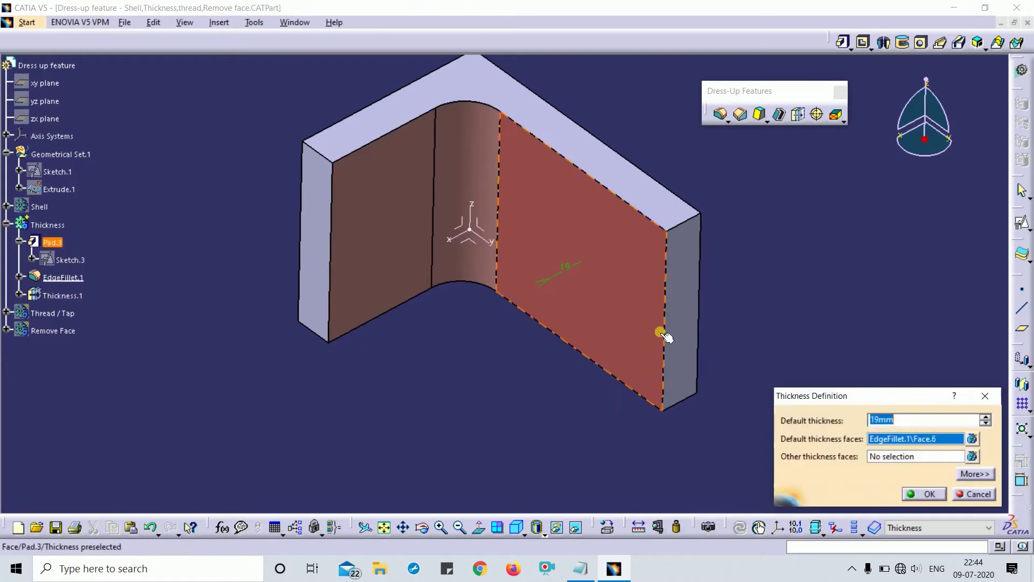
pyautogui.write('20')
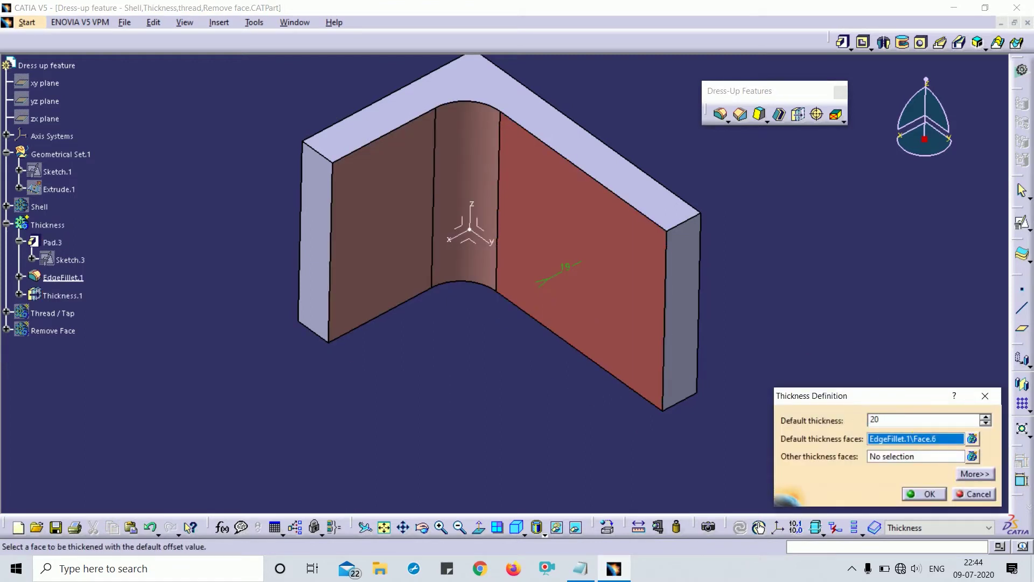
pyautogui.press('Return')
pyautogui.moveTo(455, 329)
pyautogui.mouseDown(button='middle')
pyautogui.moveTo(436, 186)
pyautogui.moveTo(558, 360)
pyautogui.moveTo(581, 225)
pyautogui.moveTo(549, 357)
pyautogui.moveTo(563, 203)
pyautogui.moveTo(466, 300)
pyautogui.moveTo(527, 281)
pyautogui.moveTo(398, 221)
pyautogui.mouseUp(button='middle')
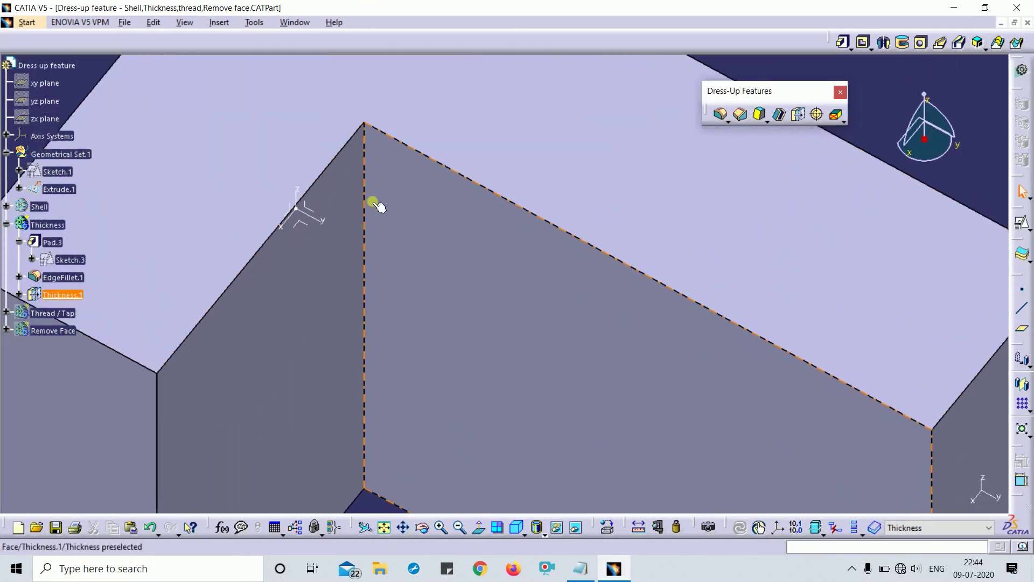
pyautogui.moveTo(335, 203); pyautogui.dragTo(550, 421, button='middle')
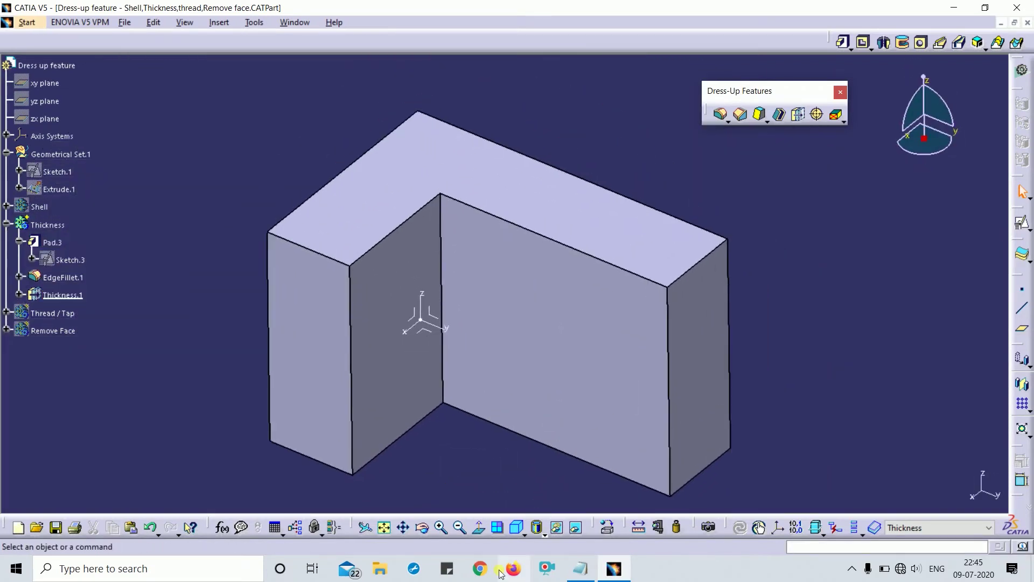
pyautogui.moveTo(513, 168); pyautogui.dragTo(541, 237, button='middle')
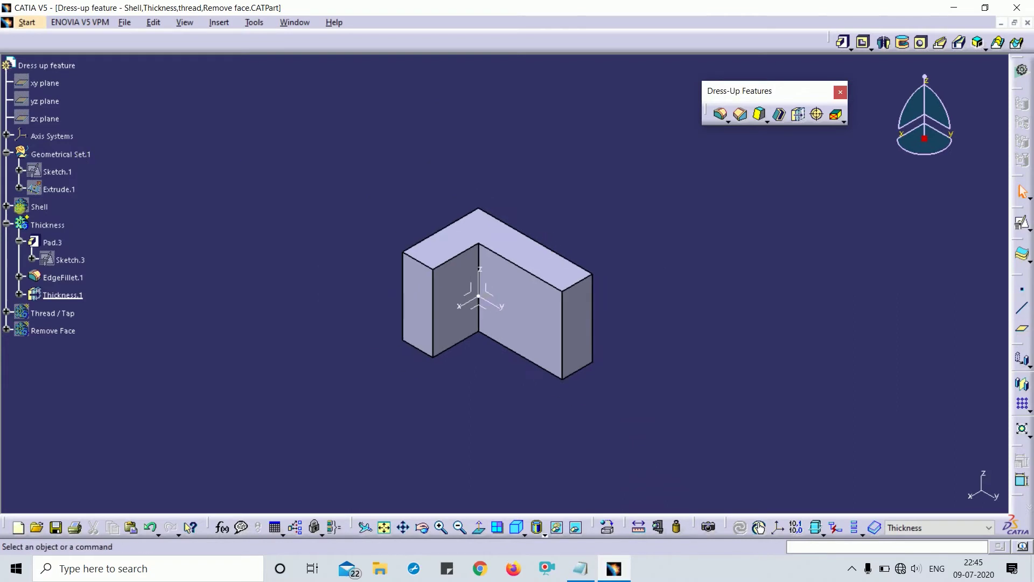
# Hide the Thickness body and show the Thread / Tap body
pyautogui.click(6, 224)
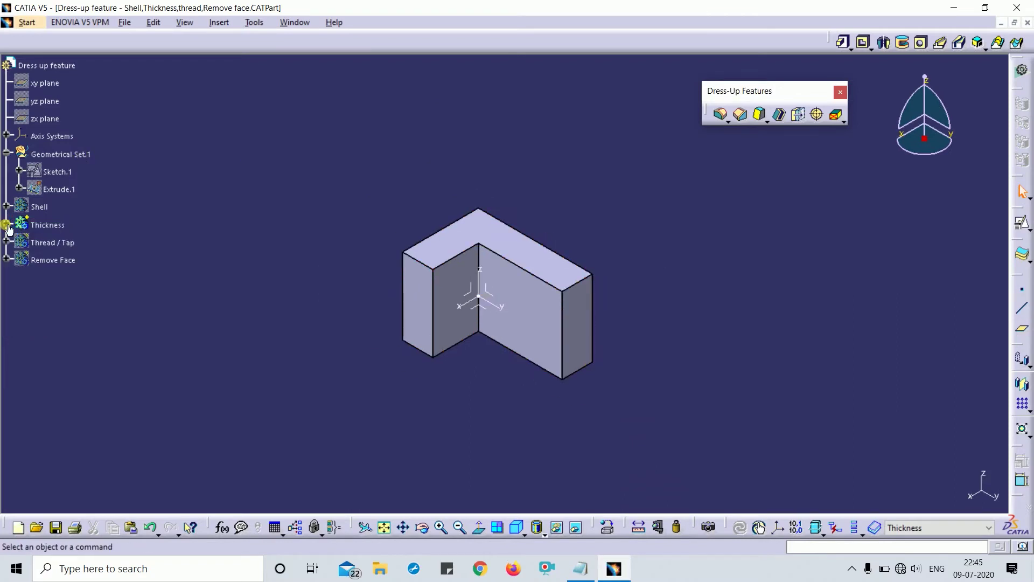
pyautogui.click(43, 228)
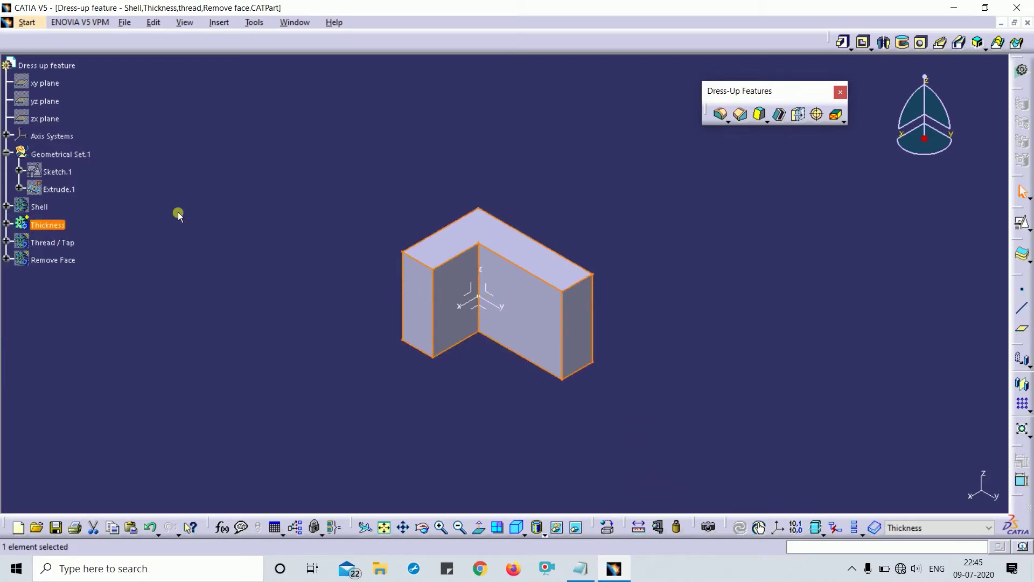
pyautogui.press('space')
pyautogui.click(30, 243)
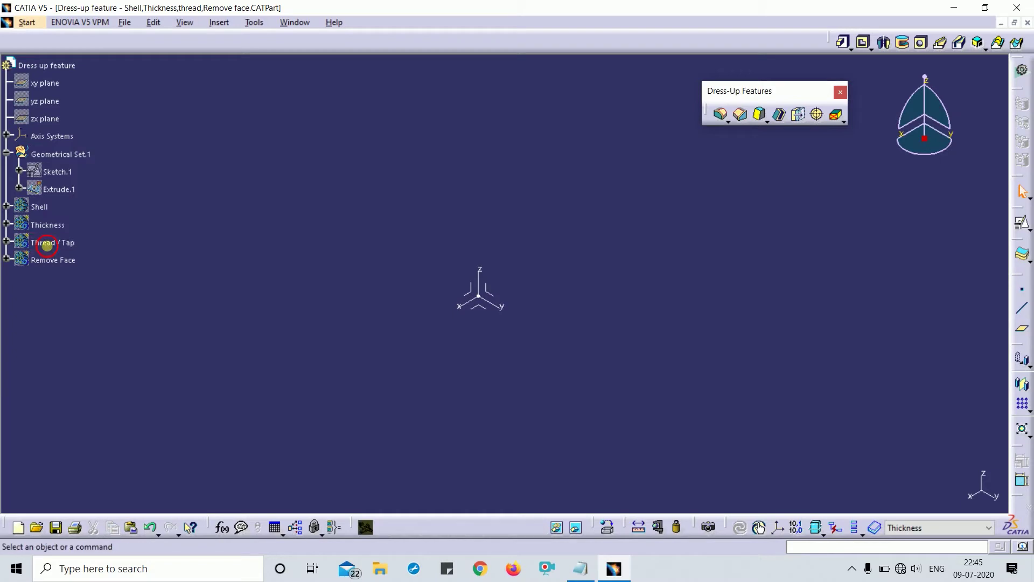
pyautogui.click(49, 245)
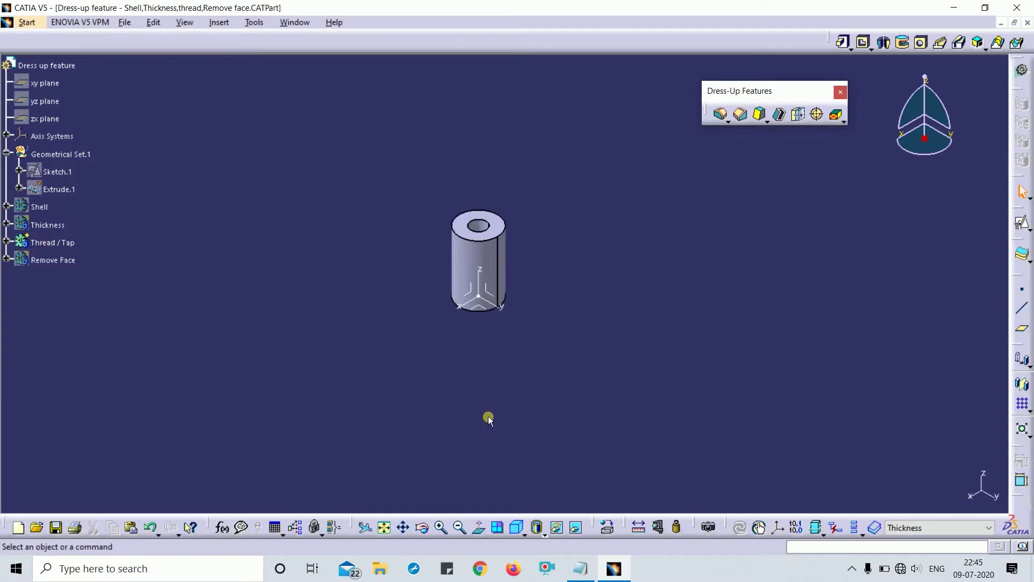
# Examine the hollow cylinder's bore and outer cylindrical face as candidates for threading
pyautogui.moveTo(488, 416); pyautogui.dragTo(547, 300, button='middle')
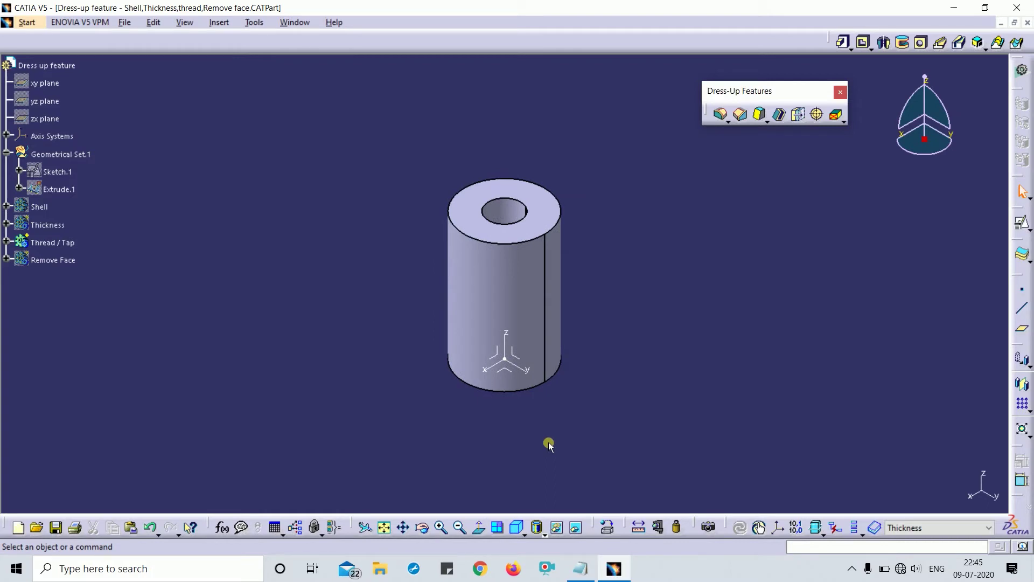
pyautogui.moveTo(623, 273); pyautogui.dragTo(474, 204, button='middle')
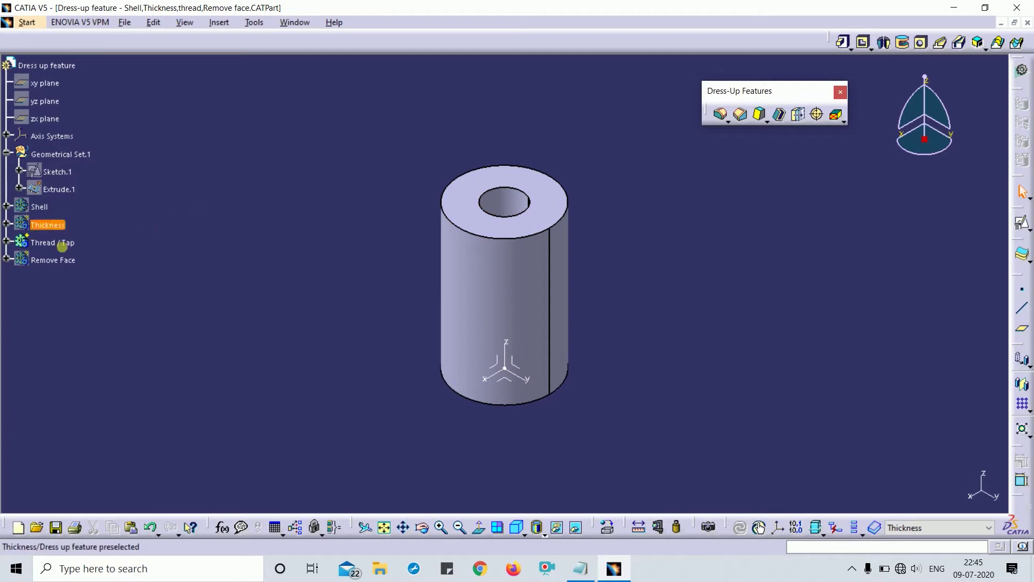
pyautogui.click(512, 198)
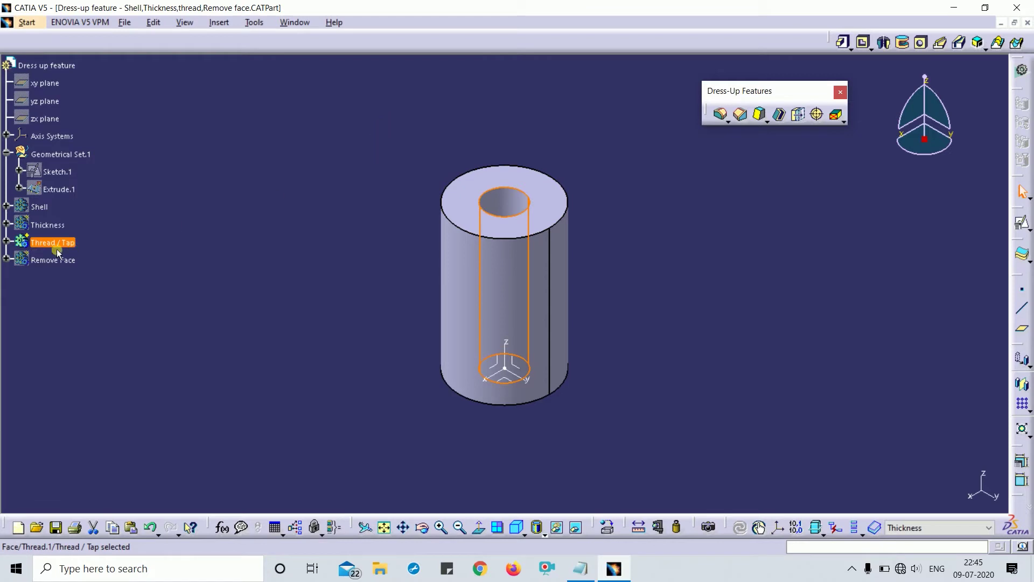
pyautogui.click(560, 319)
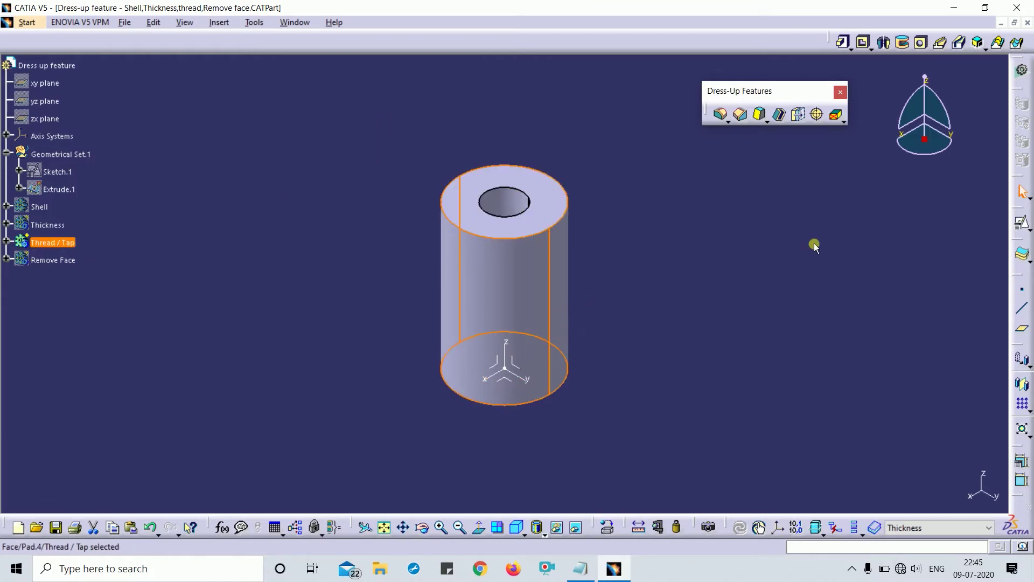
pyautogui.click(767, 250)
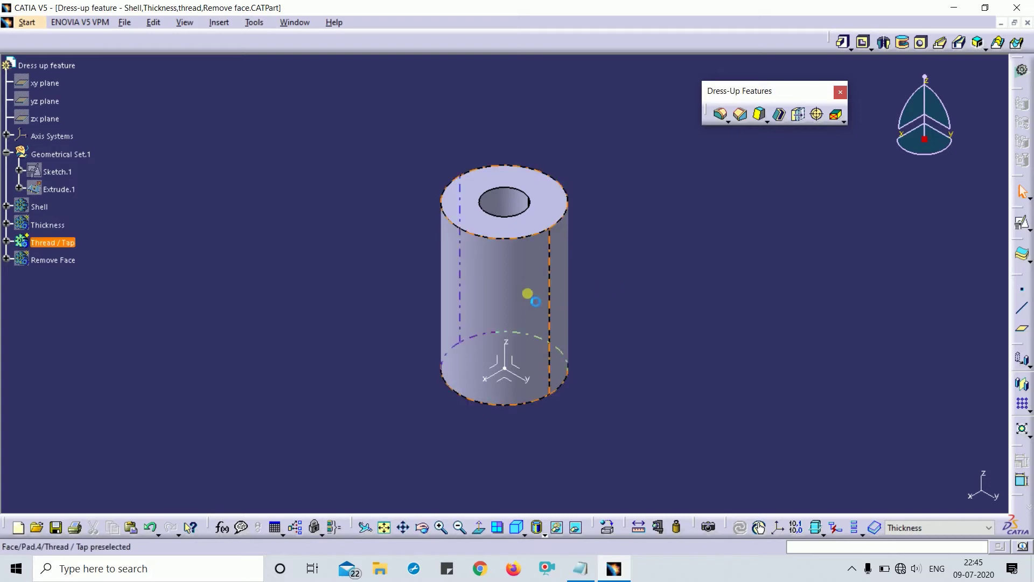
# Try to apply a Thread to the cylinder's outer face with the Thickness body still active
pyautogui.click(818, 116)
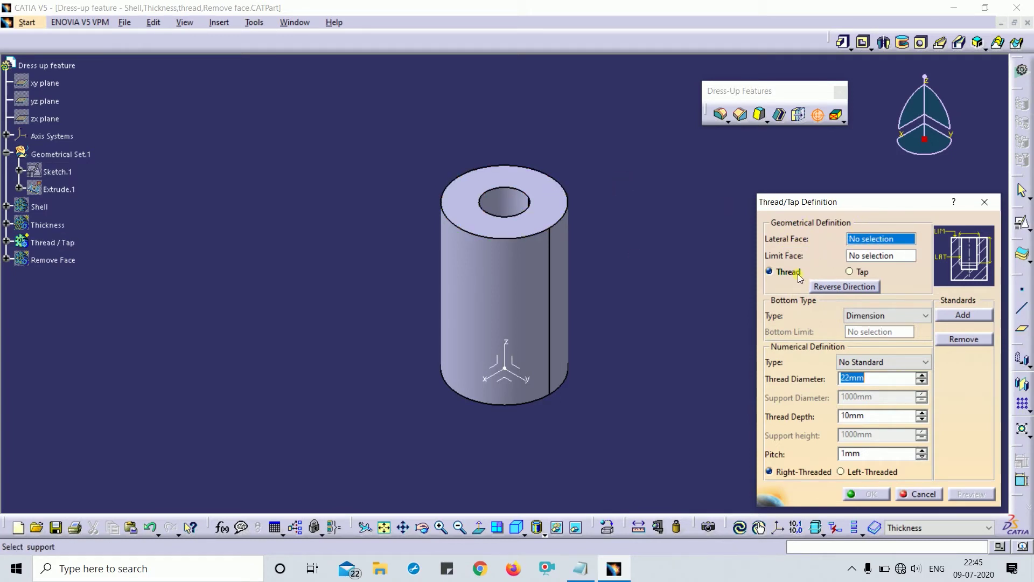
pyautogui.click(532, 289)
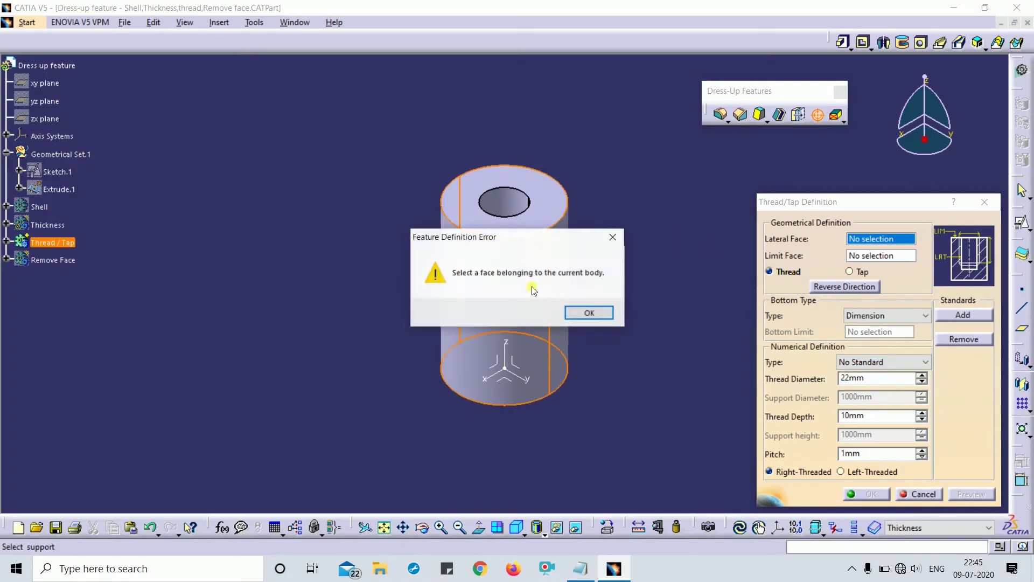
pyautogui.press('Escape')
pyautogui.press('Escape')
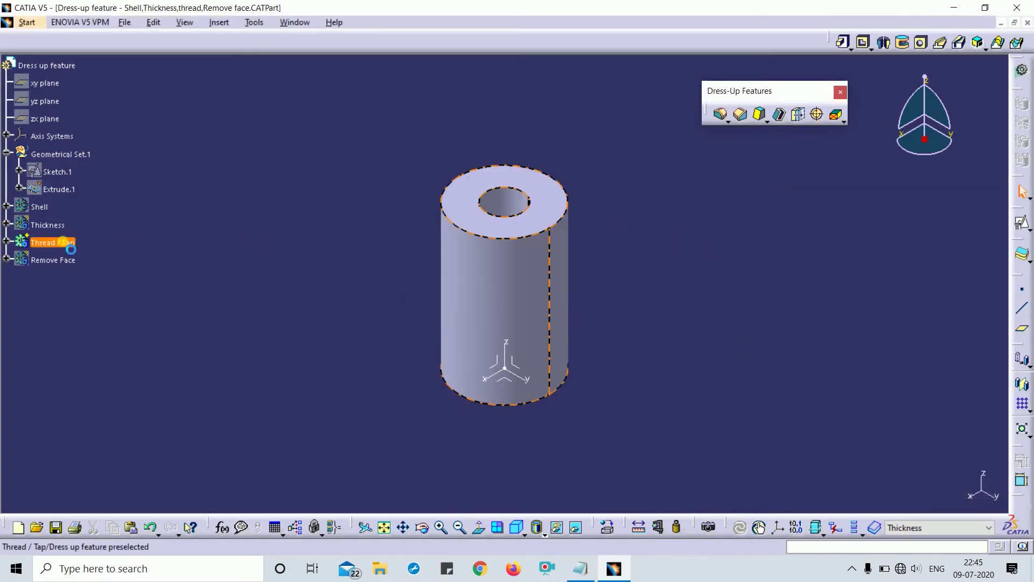
# Define the Thread / Tap body as the in-work object
pyautogui.rightClick(61, 241)
pyautogui.click(137, 338)
pyautogui.click(815, 170)
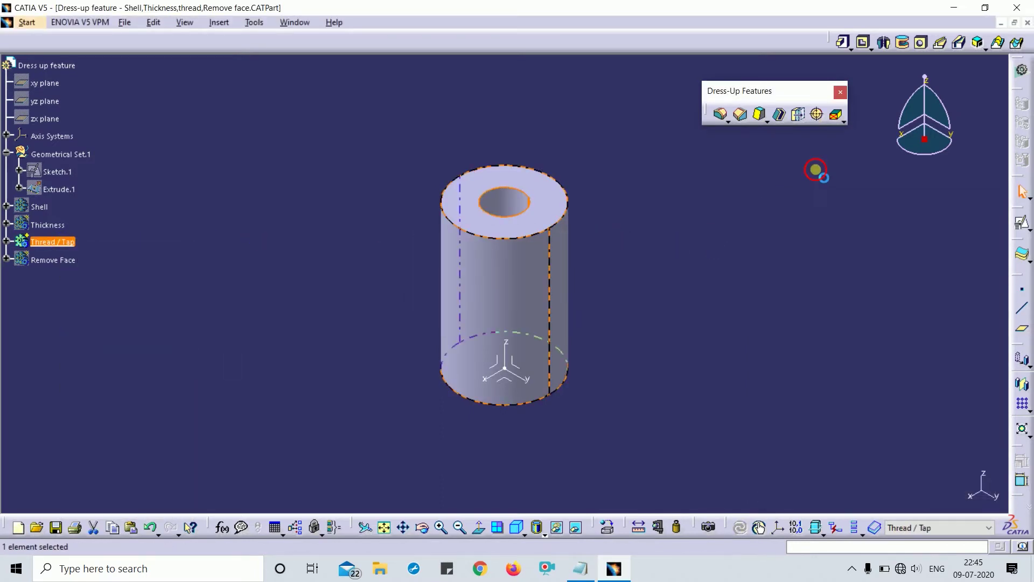
# Start a Thread/Tap feature with the cylinder's outer face as lateral face and its top annular face as limit face
pyautogui.click(798, 114)
pyautogui.click(816, 115)
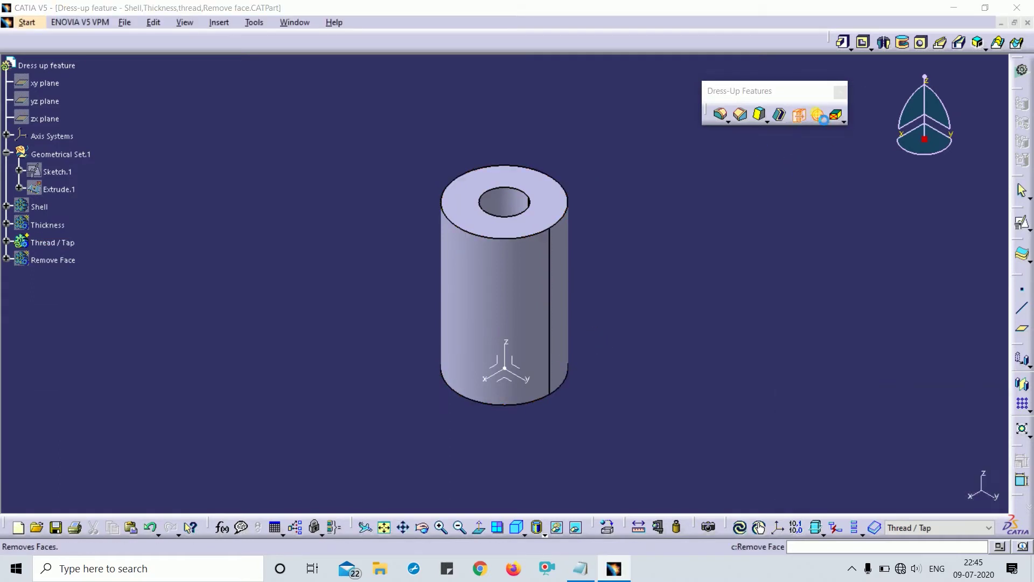
pyautogui.click(544, 275)
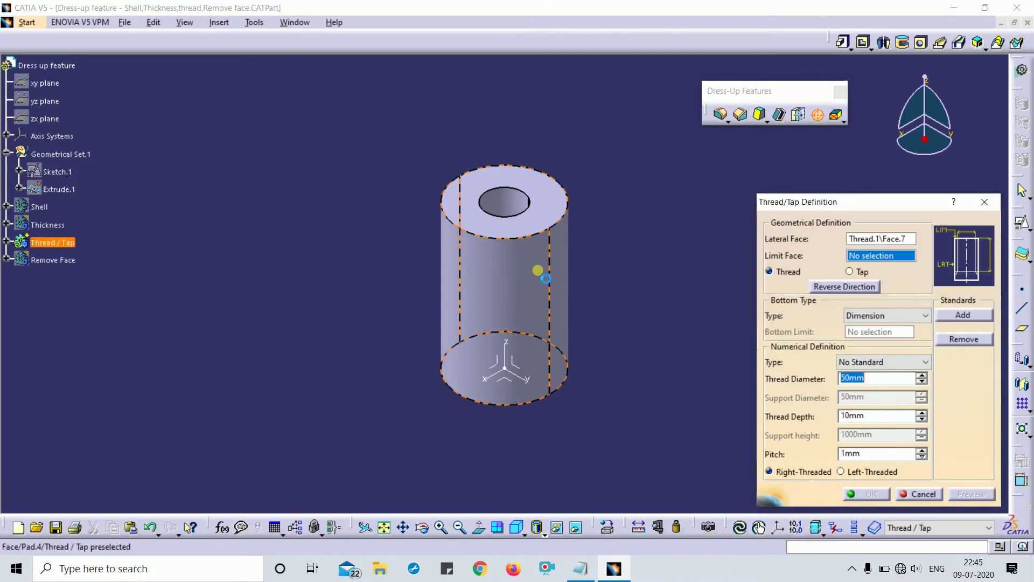
pyautogui.keyDown('ctrl'); pyautogui.moveTo(607, 222); pyautogui.dragTo(628, 217, button='middle'); pyautogui.keyUp('ctrl')
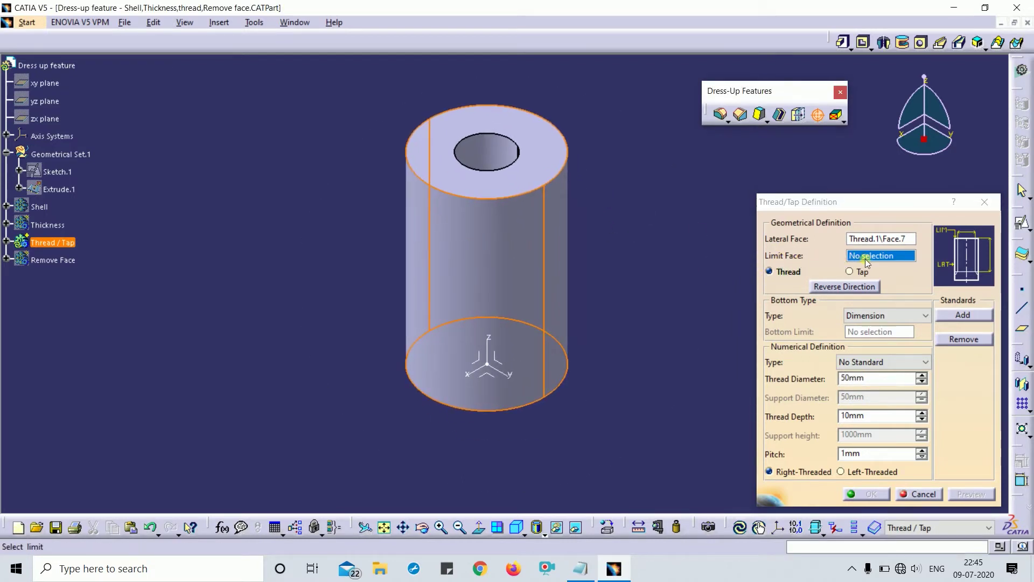
pyautogui.click(548, 166)
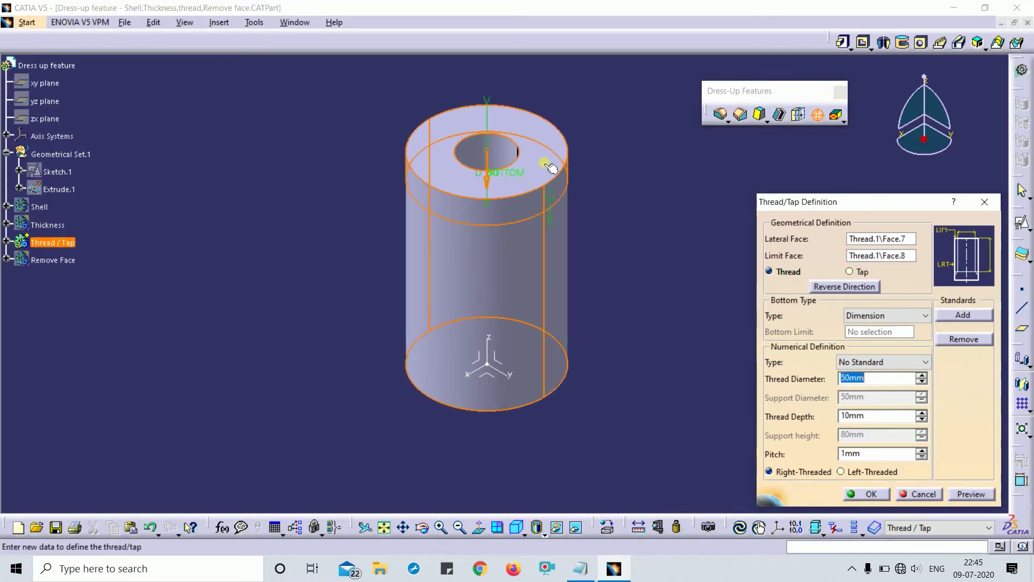
# Set the outer thread's depth to 50 mm
pyautogui.moveTo(560, 293); pyautogui.dragTo(569, 130, button='middle')
pyautogui.doubleClick(558, 144)
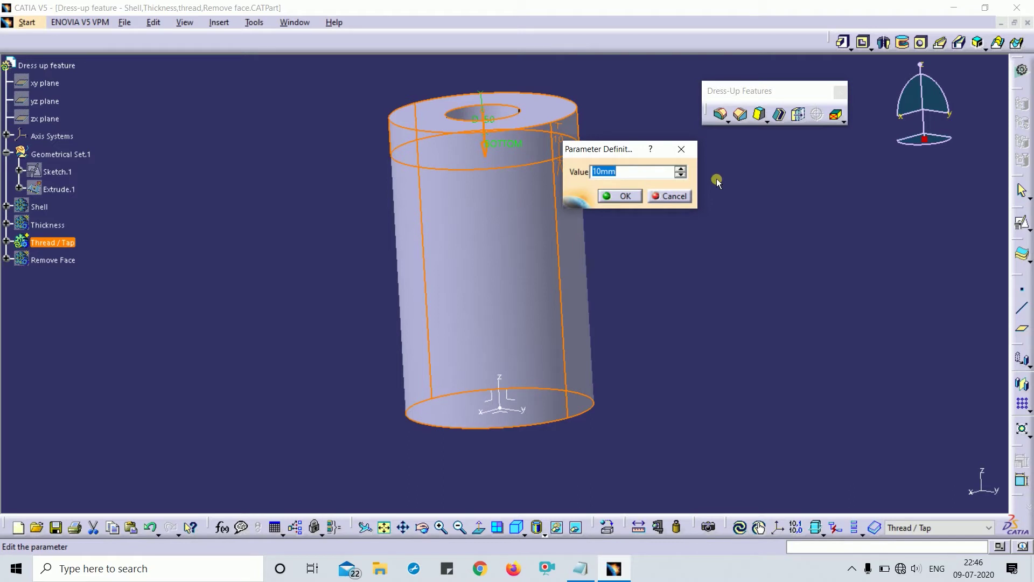
pyautogui.write('50')
pyautogui.press('Return')
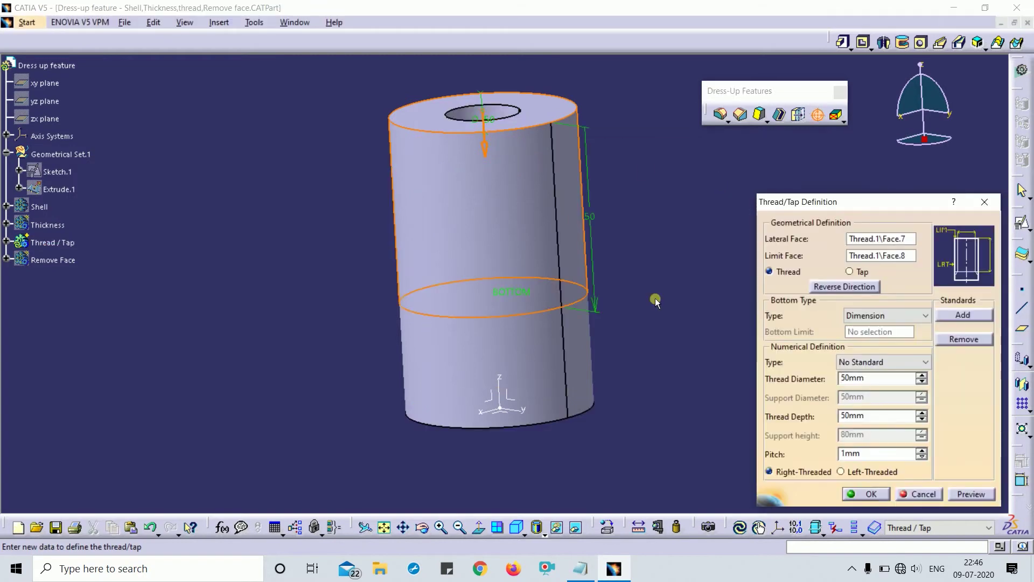
pyautogui.moveTo(616, 288); pyautogui.dragTo(555, 291, button='middle')
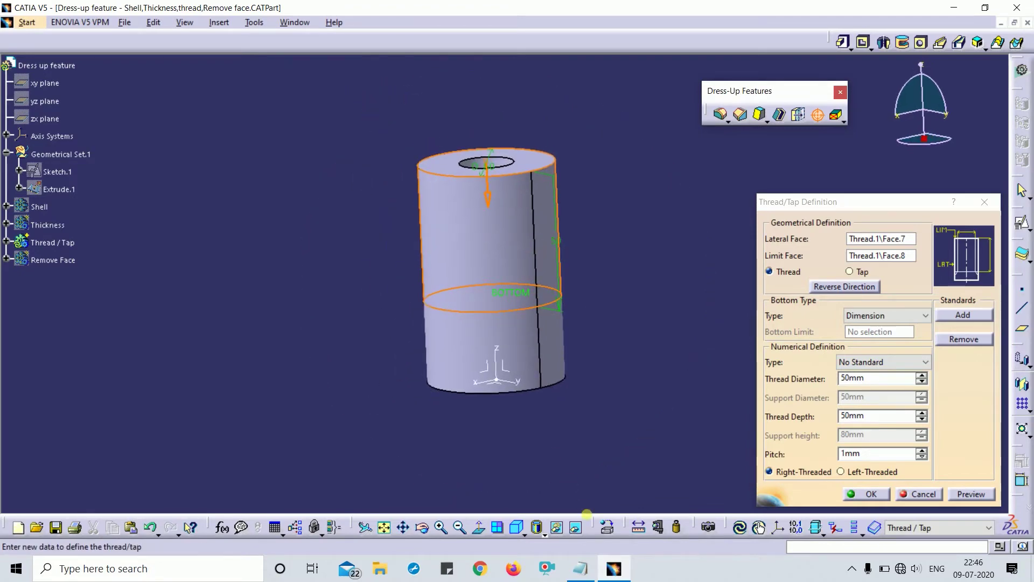
pyautogui.click(516, 527)
pyautogui.moveTo(630, 326); pyautogui.dragTo(643, 347, button='middle')
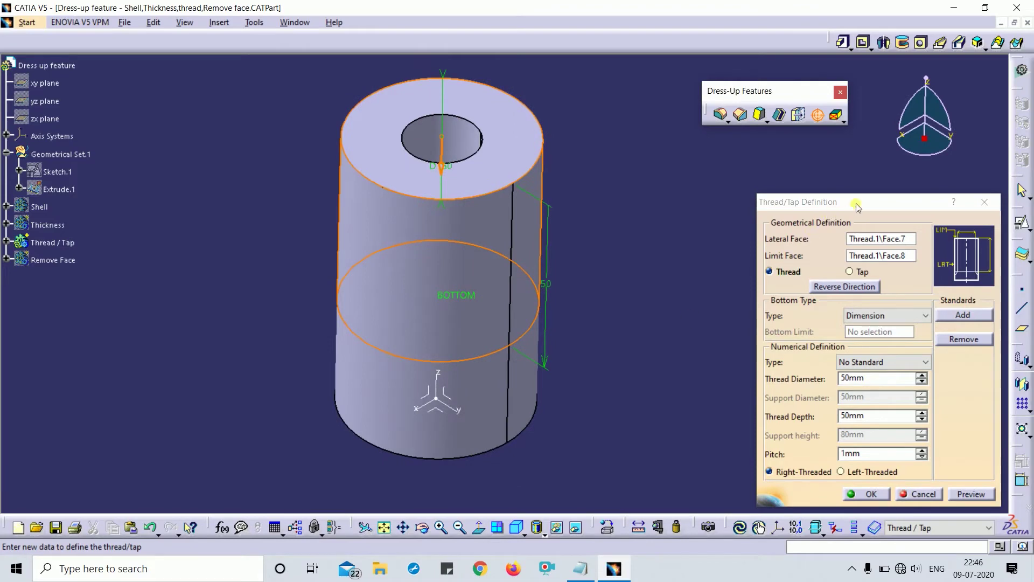
# Try to change the outer thread's numerical definition type from No Standard to Metric Thin Pitch
pyautogui.moveTo(857, 208); pyautogui.dragTo(769, 185)
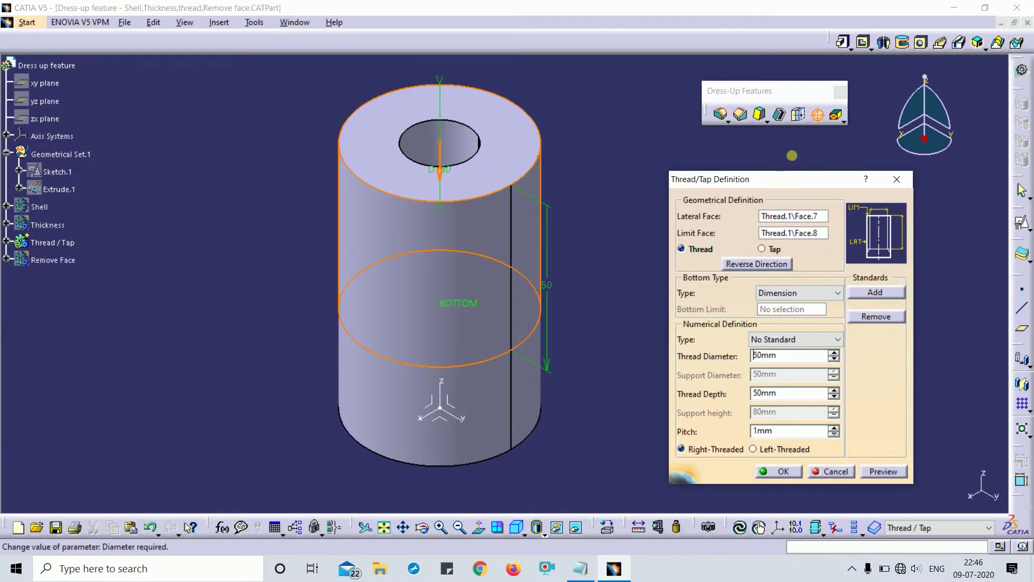
pyautogui.moveTo(797, 179); pyautogui.dragTo(790, 147)
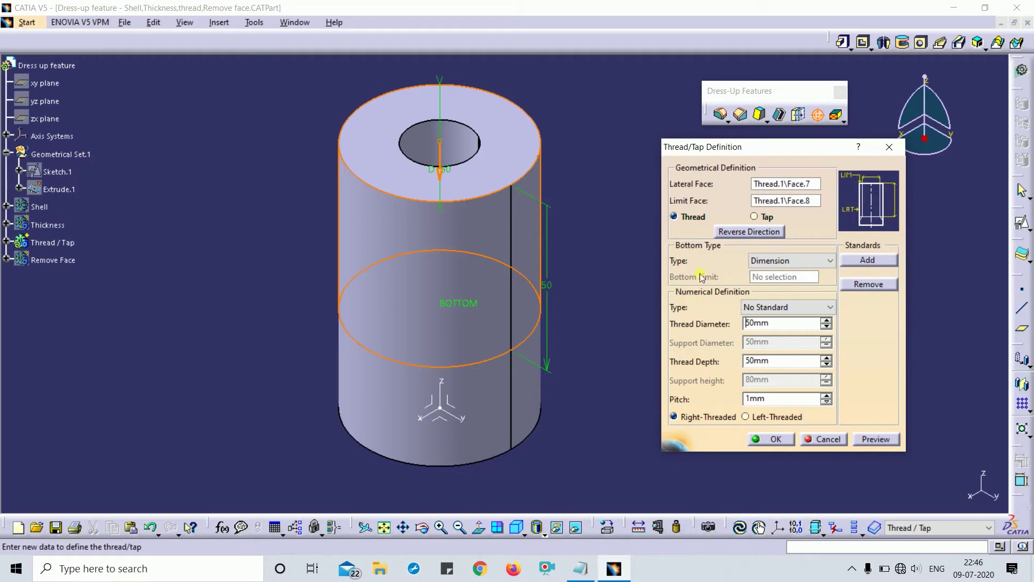
pyautogui.click(770, 308)
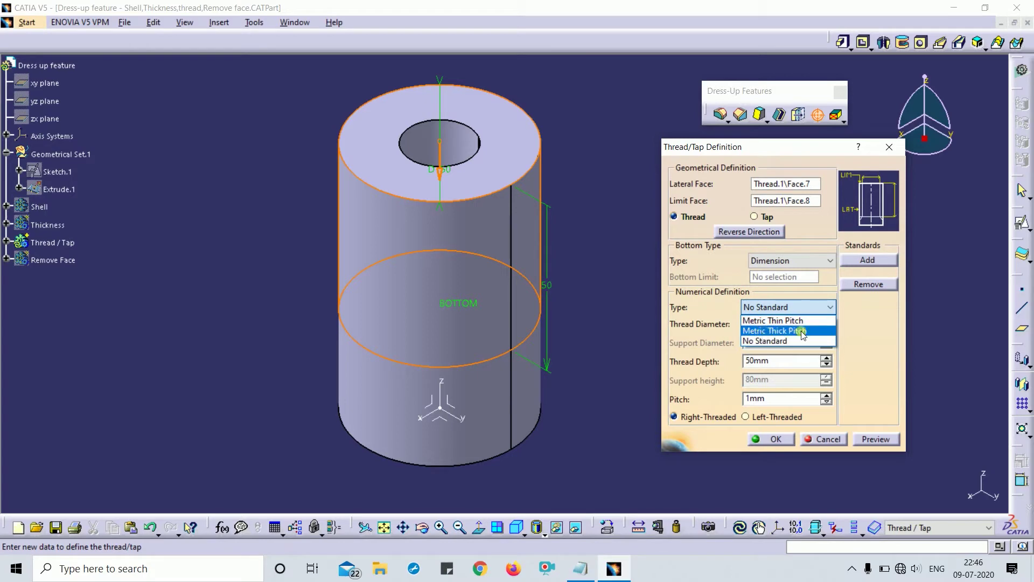
pyautogui.click(856, 322)
pyautogui.click(794, 311)
pyautogui.click(781, 338)
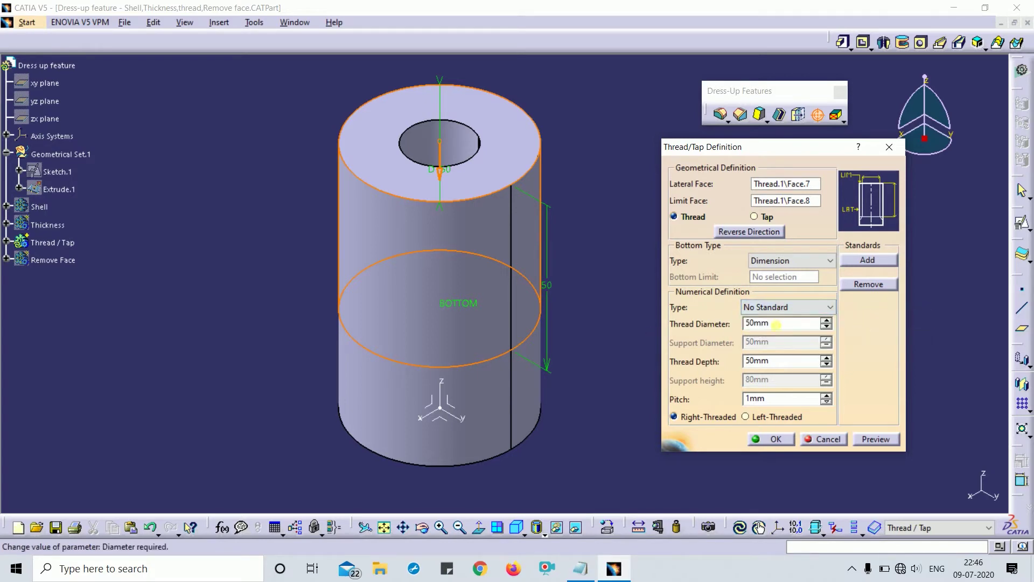
pyautogui.click(780, 312)
pyautogui.click(781, 321)
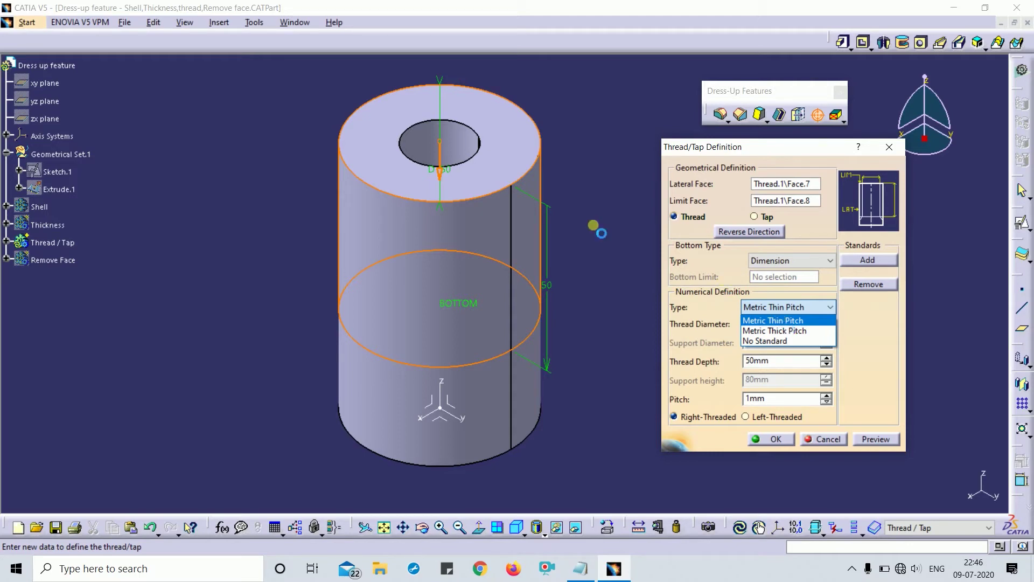
pyautogui.click(783, 269)
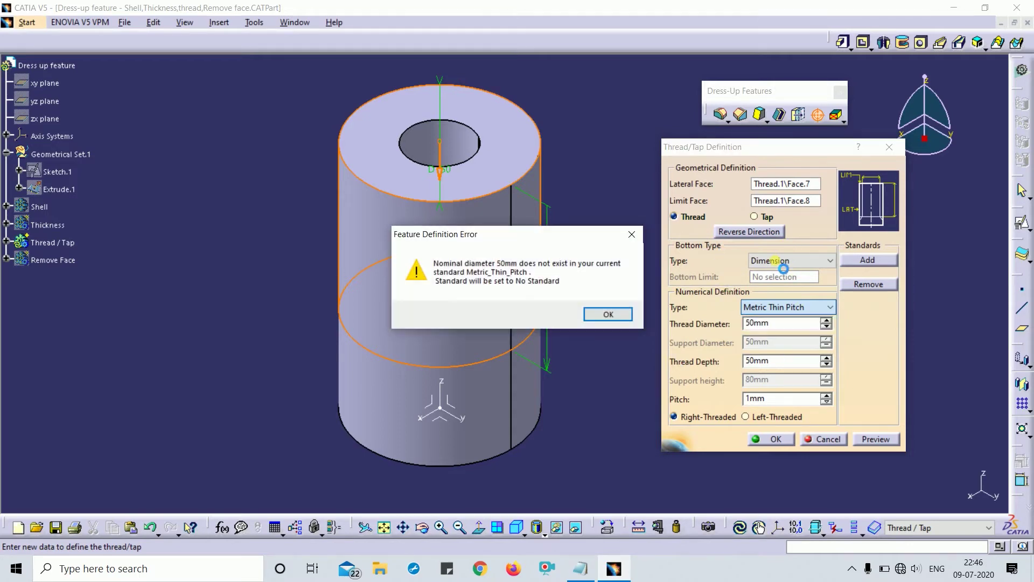
pyautogui.click(605, 315)
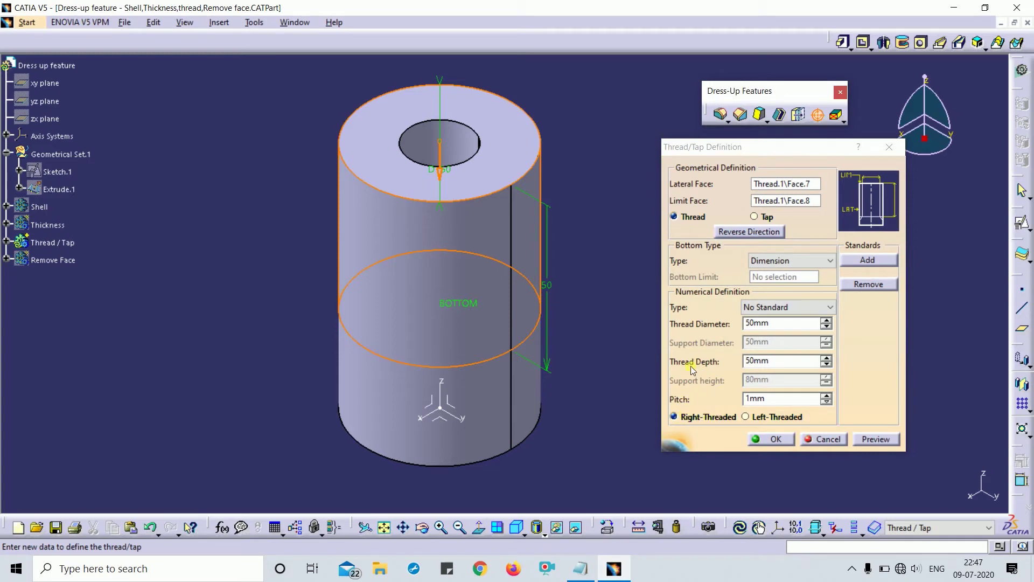
# Keep the outer thread right-threaded and create it
pyautogui.moveTo(512, 374); pyautogui.dragTo(531, 353, button='middle')
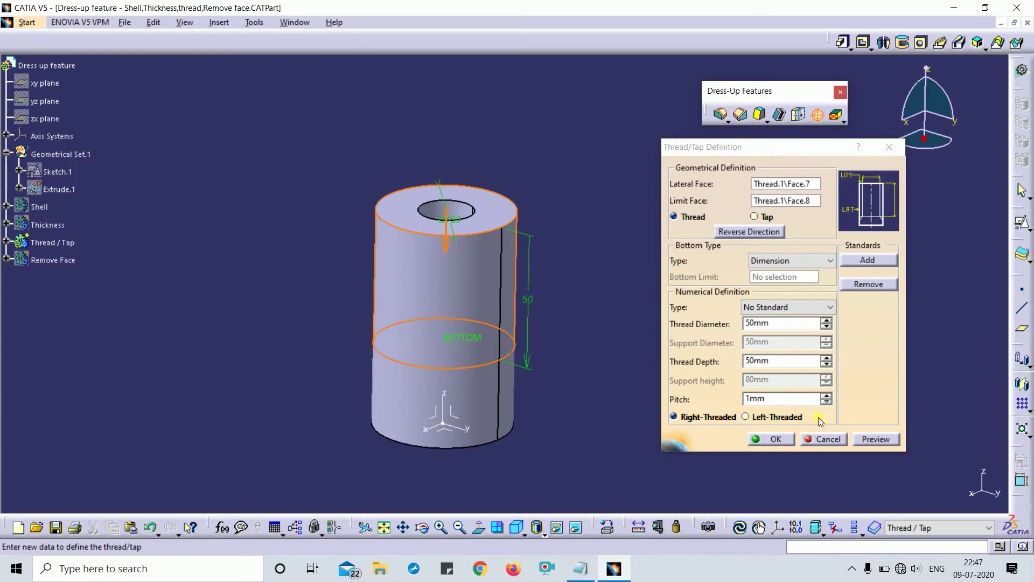
pyautogui.click(763, 421)
pyautogui.click(674, 416)
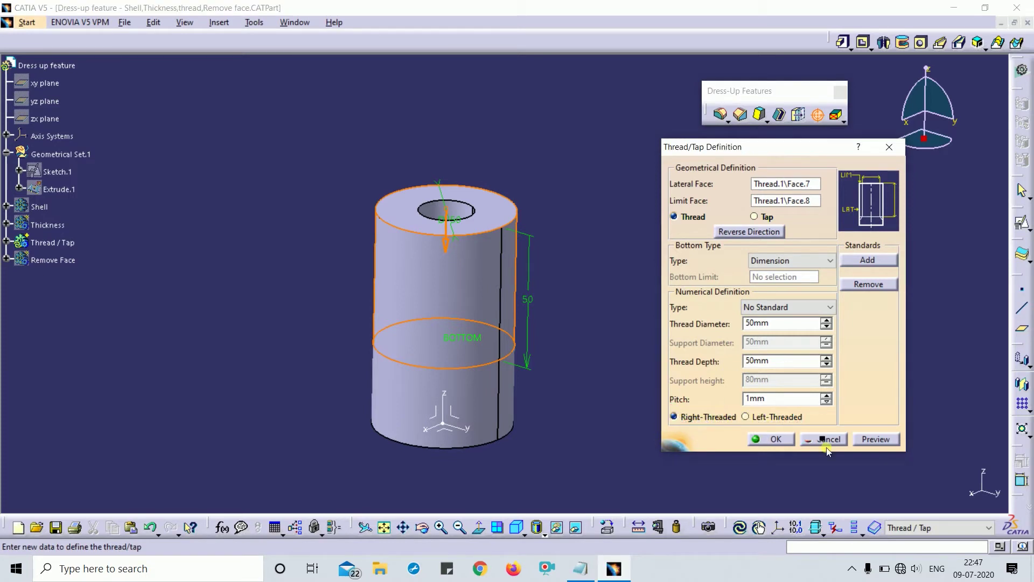
pyautogui.moveTo(535, 262)
pyautogui.mouseDown(button='middle')
pyautogui.moveTo(512, 300)
pyautogui.moveTo(512, 277)
pyautogui.moveTo(555, 260)
pyautogui.mouseUp(button='middle')
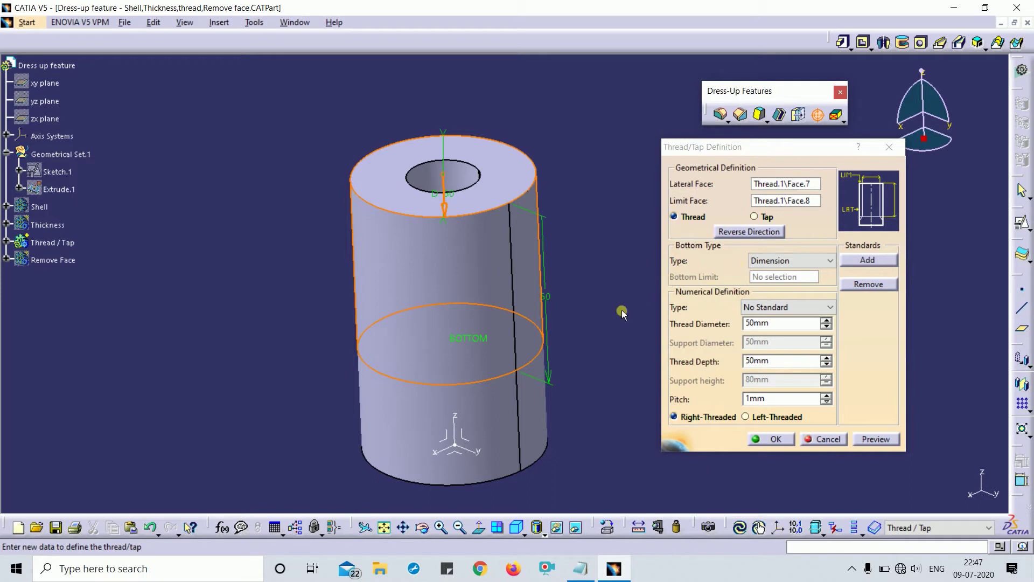
pyautogui.click(517, 528)
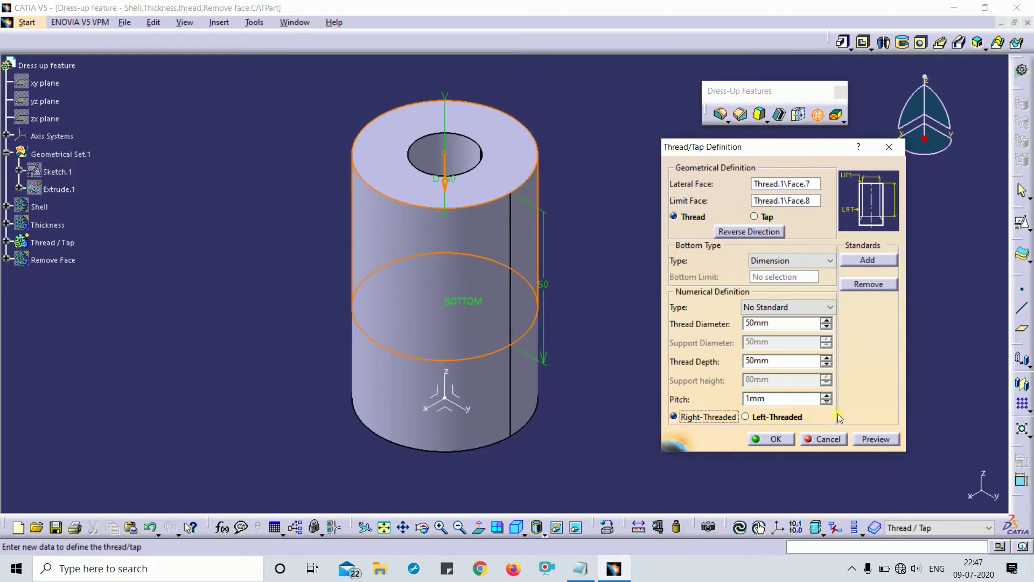
pyautogui.click(775, 438)
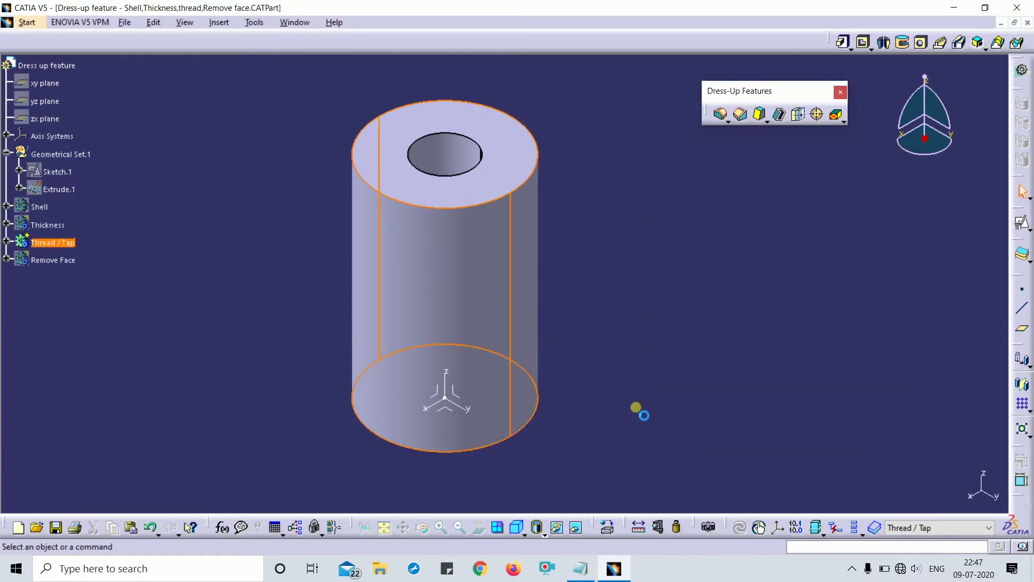
pyautogui.moveTo(487, 351); pyautogui.dragTo(514, 397, button='middle')
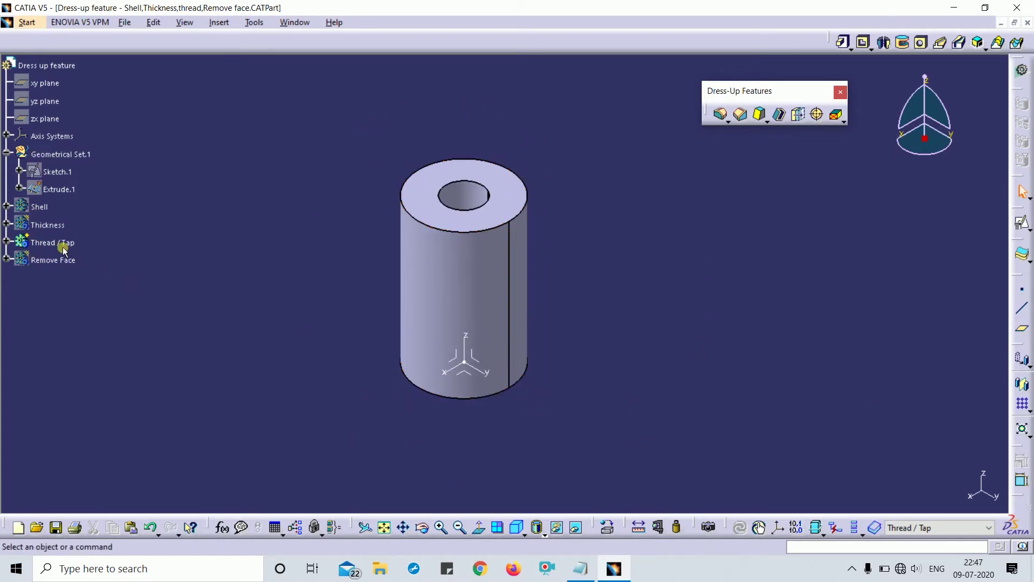
# Make the whole Thread / Tap body the in-work object again
pyautogui.rightClick(63, 248)
pyautogui.click(134, 339)
pyautogui.moveTo(453, 121); pyautogui.dragTo(563, 215, button='middle')
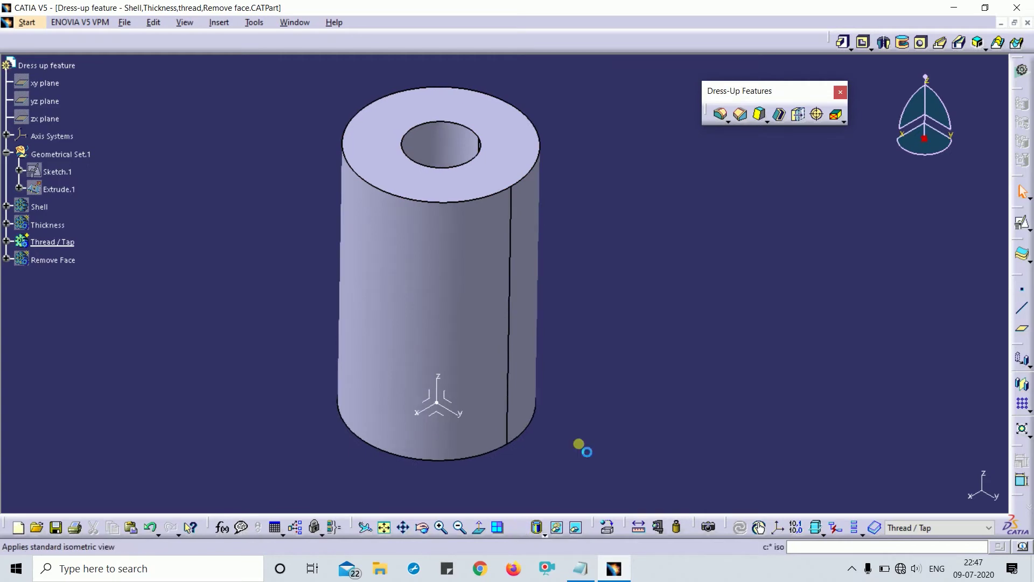
pyautogui.moveTo(633, 293); pyautogui.dragTo(641, 332, button='middle')
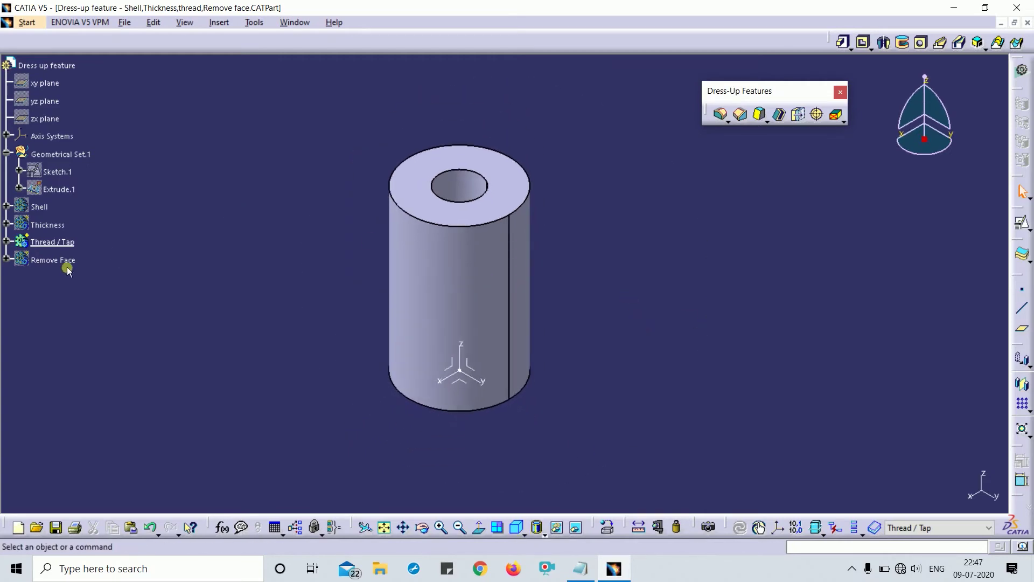
# Check which cylinder faces the two threads in the Thread / Tap body are applied to
pyautogui.click(7, 243)
pyautogui.doubleClick(59, 401)
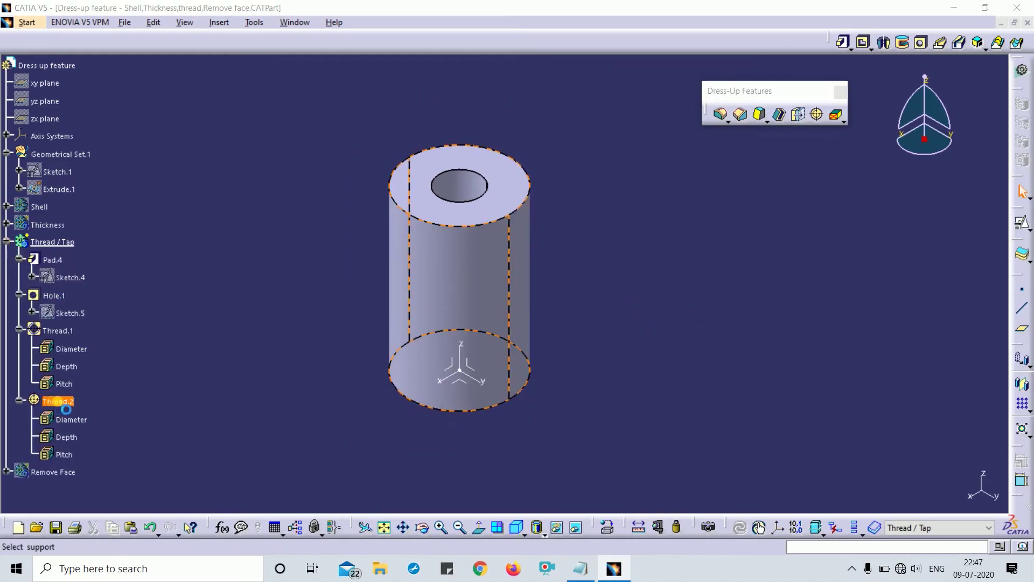
pyautogui.press('Escape')
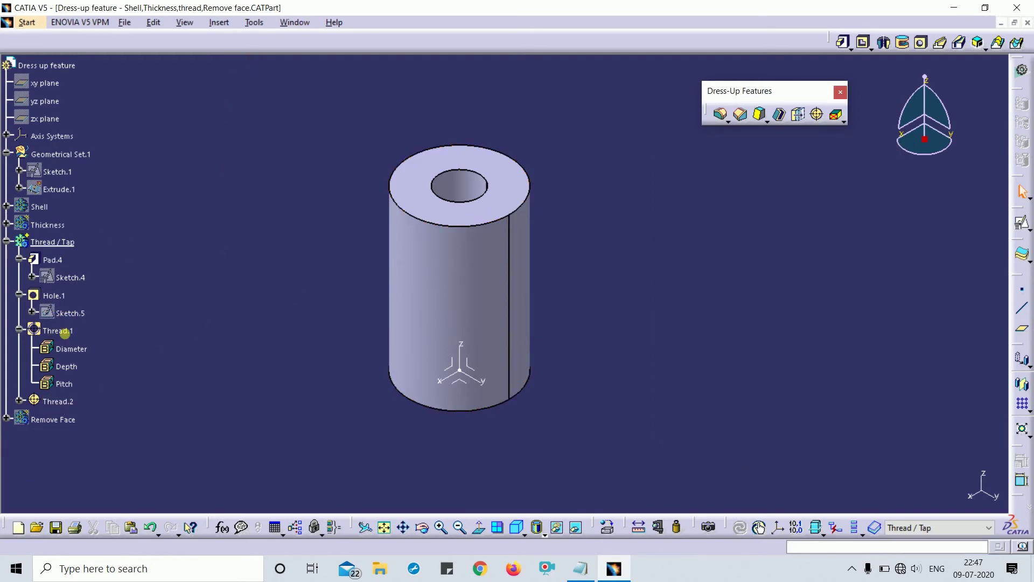
pyautogui.doubleClick(64, 330)
pyautogui.press('Escape')
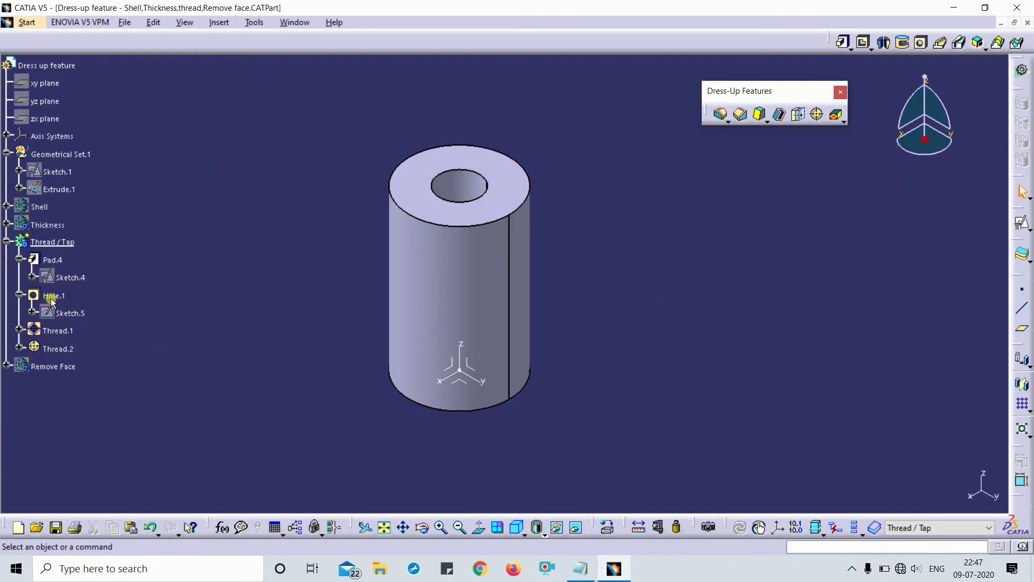
# Delete the thread on the cylinder's bore, keeping its parent features
pyautogui.click(63, 331)
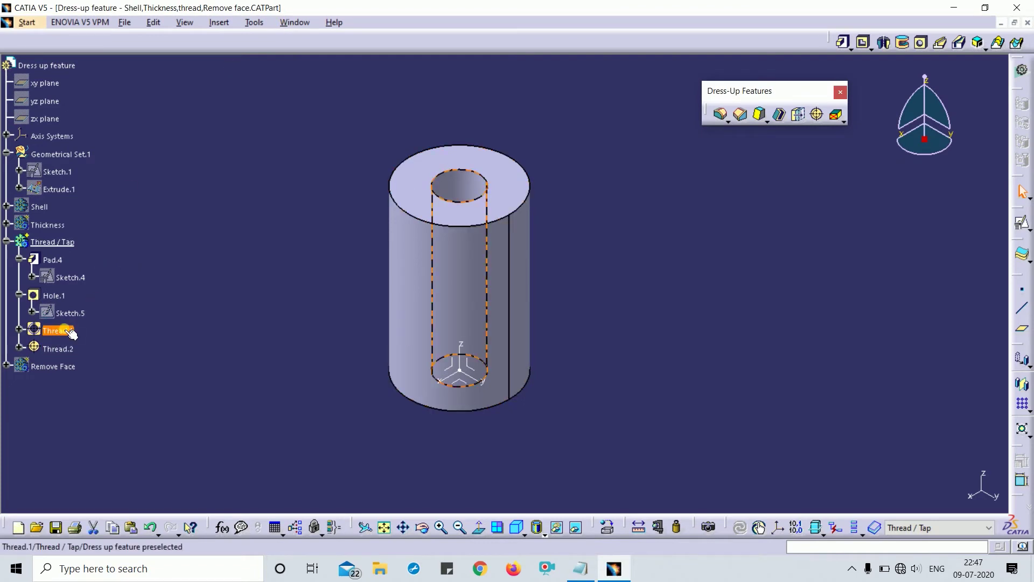
pyautogui.press('space')
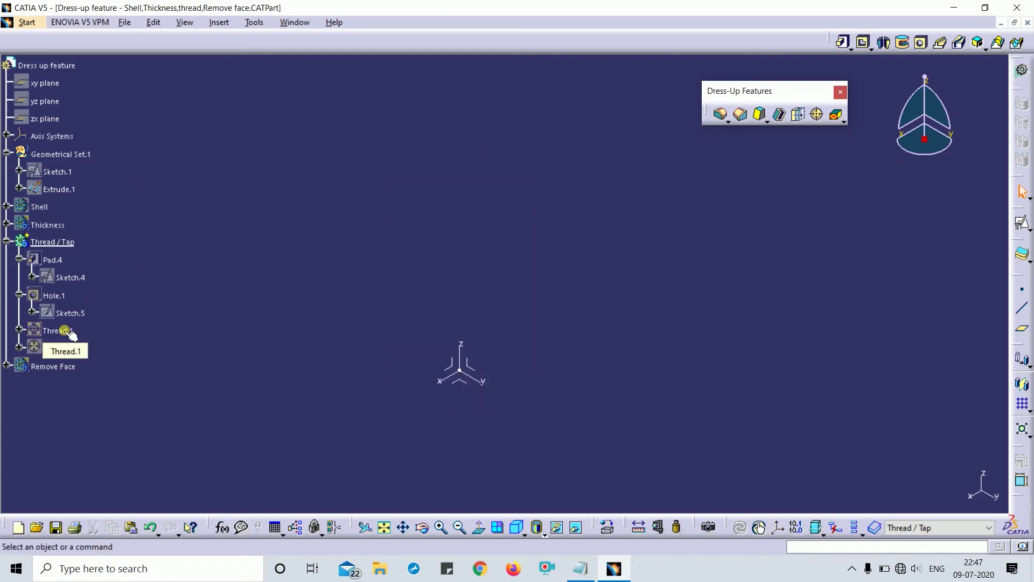
pyautogui.click(67, 330)
pyautogui.press('Delete')
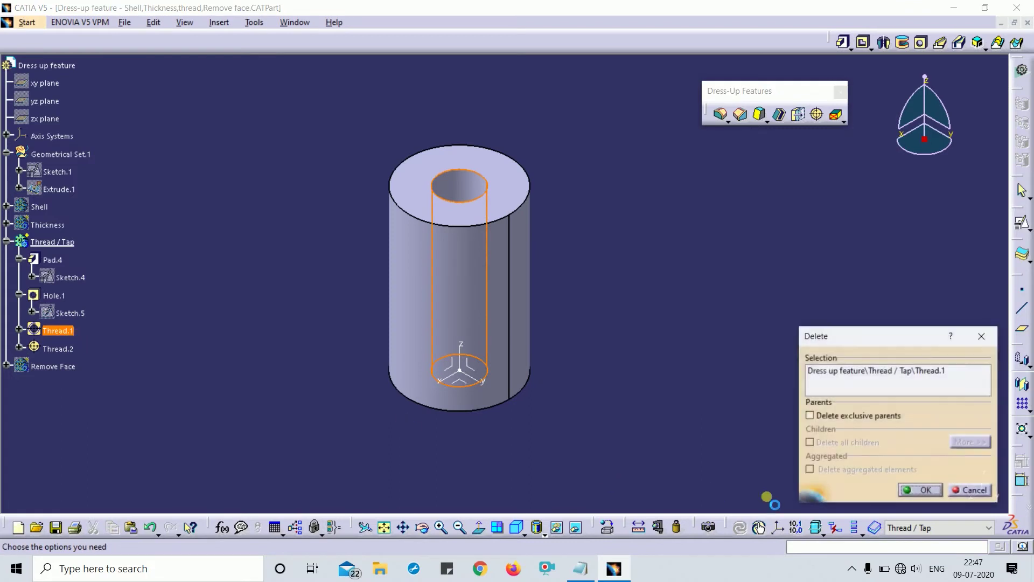
pyautogui.click(919, 490)
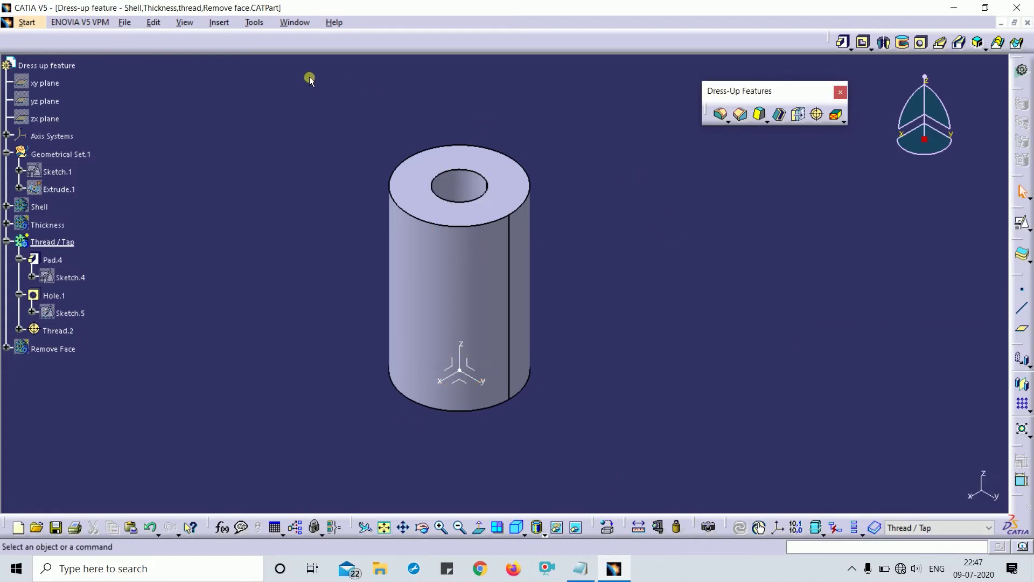
# Switch to the Drawing1 window, update the front view, and examine the thread representation on the cylinder's outer face
pyautogui.click(294, 22)
pyautogui.click(356, 125)
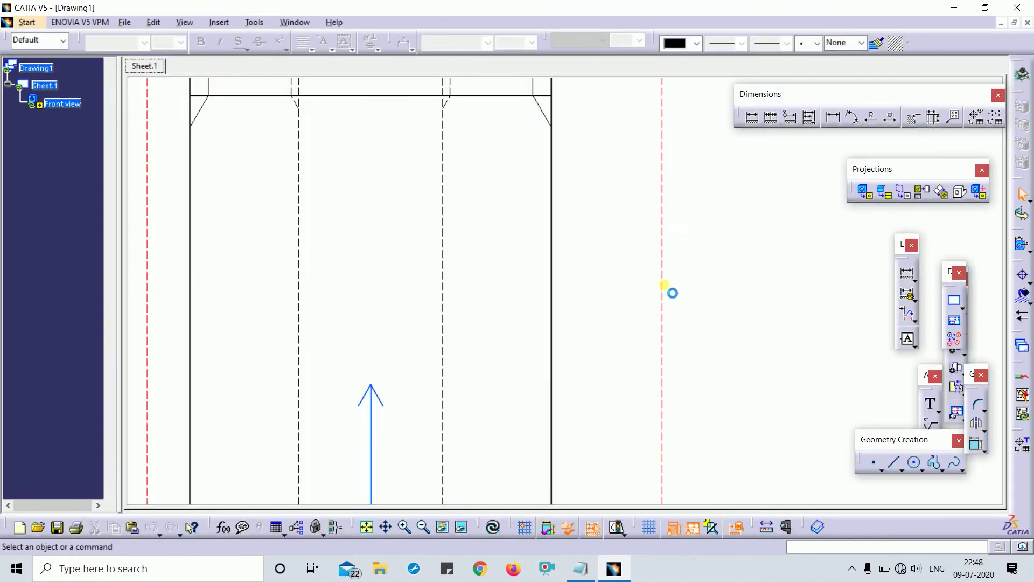
pyautogui.keyDown('ctrl'); pyautogui.moveTo(628, 351); pyautogui.dragTo(628, 350, button='middle'); pyautogui.keyUp('ctrl')
pyautogui.hotkey('ctrl', 'u')
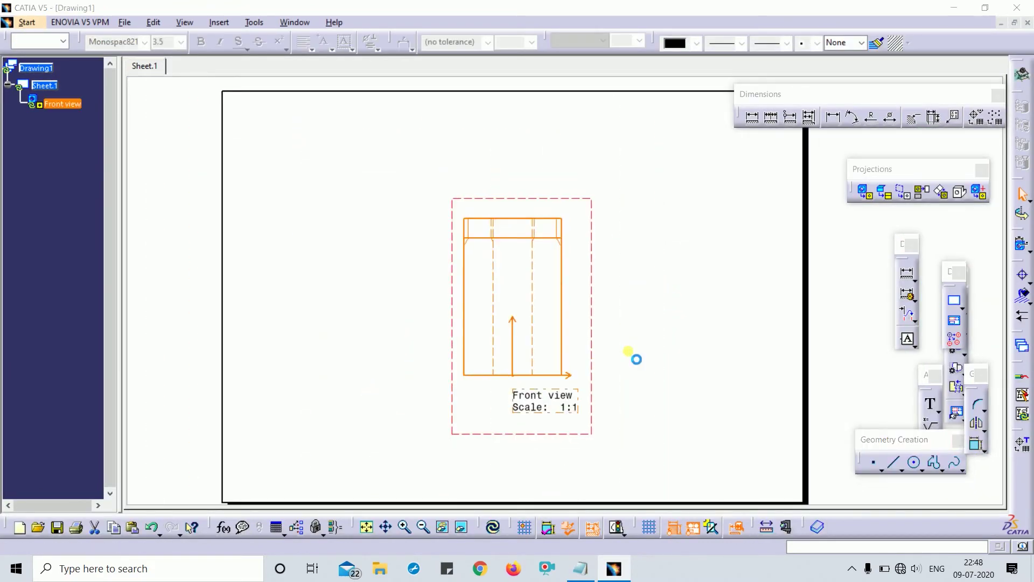
pyautogui.click(690, 298)
pyautogui.keyDown('ctrl'); pyautogui.moveTo(684, 400); pyautogui.dragTo(644, 277, button='middle'); pyautogui.keyUp('ctrl')
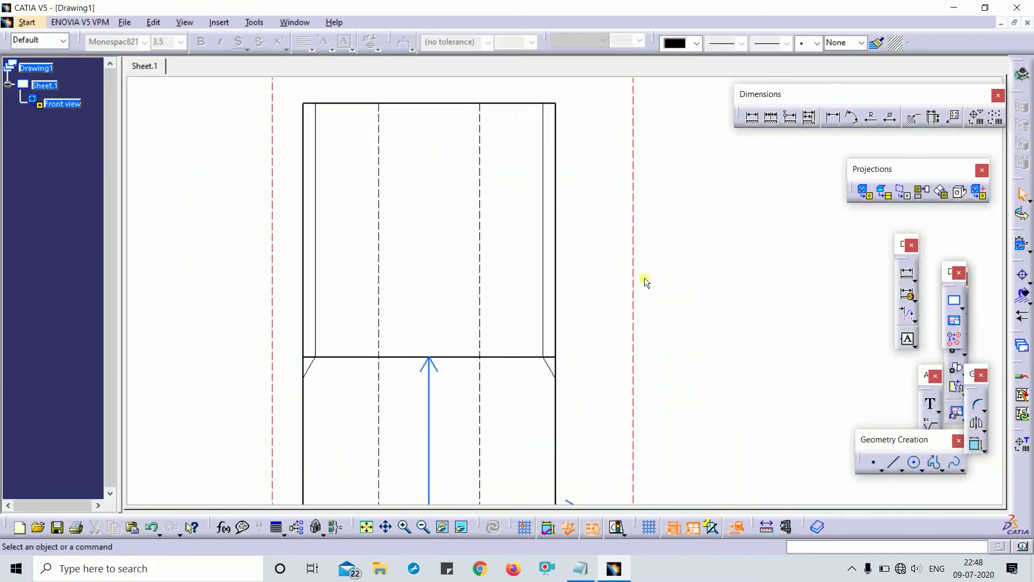
pyautogui.keyDown('ctrl'); pyautogui.moveTo(593, 184); pyautogui.dragTo(605, 254, button='middle'); pyautogui.keyUp('ctrl')
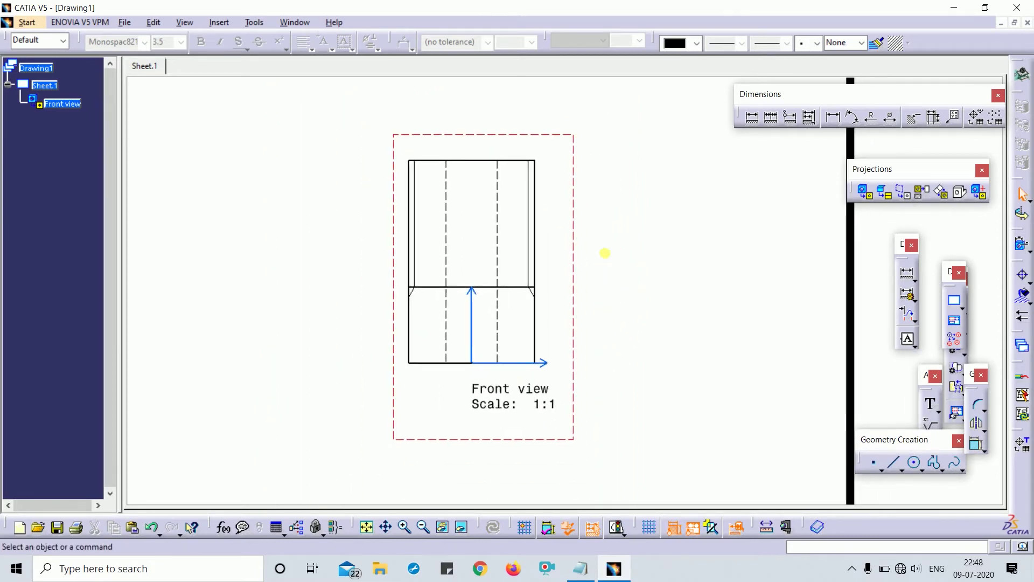
# Reposition the front view's label beneath the view and turn off the Thread dress-up in the view's properties
pyautogui.moveTo(482, 431); pyautogui.dragTo(507, 423)
pyautogui.rightClick(560, 138)
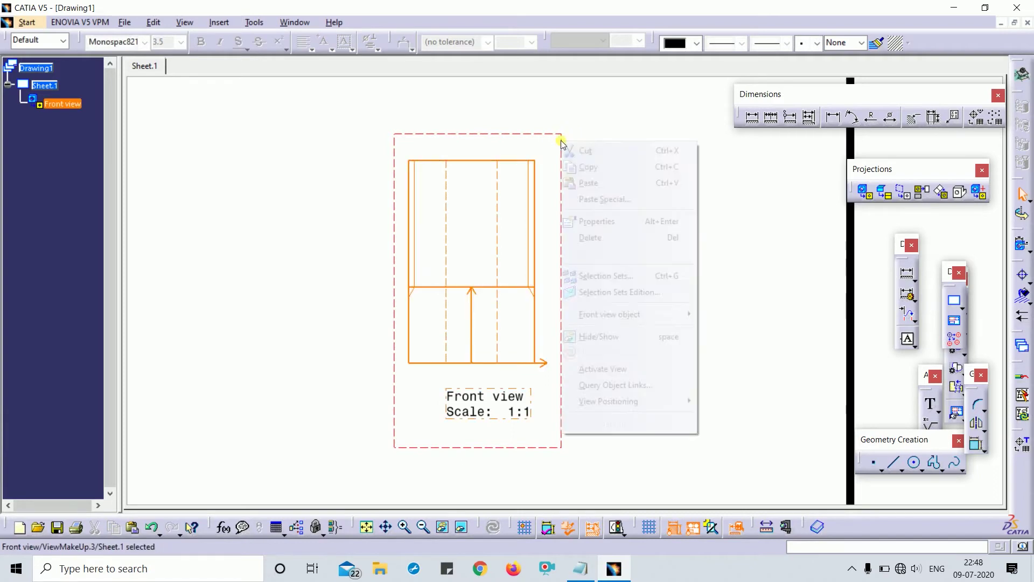
pyautogui.click(604, 221)
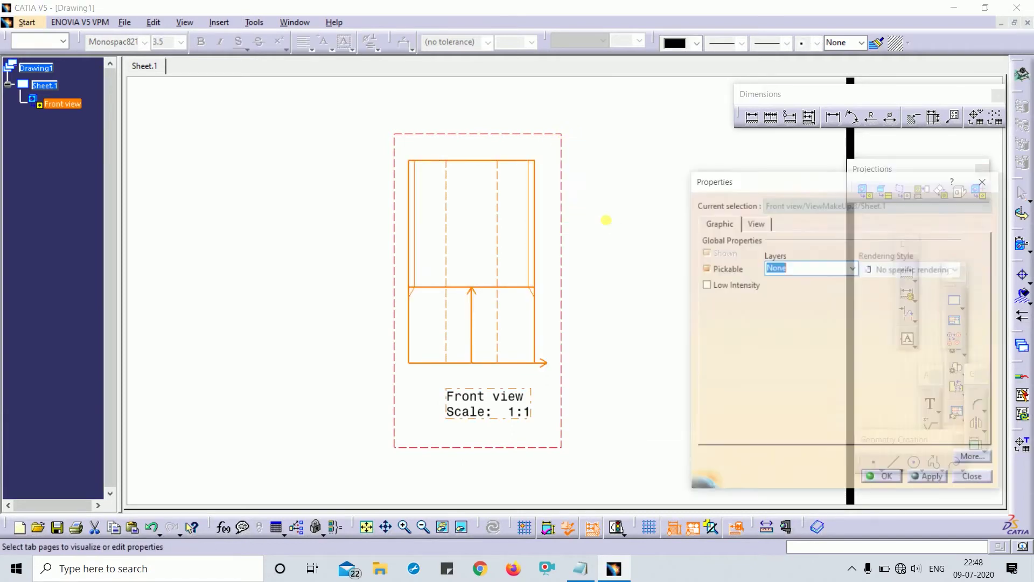
pyautogui.click(754, 224)
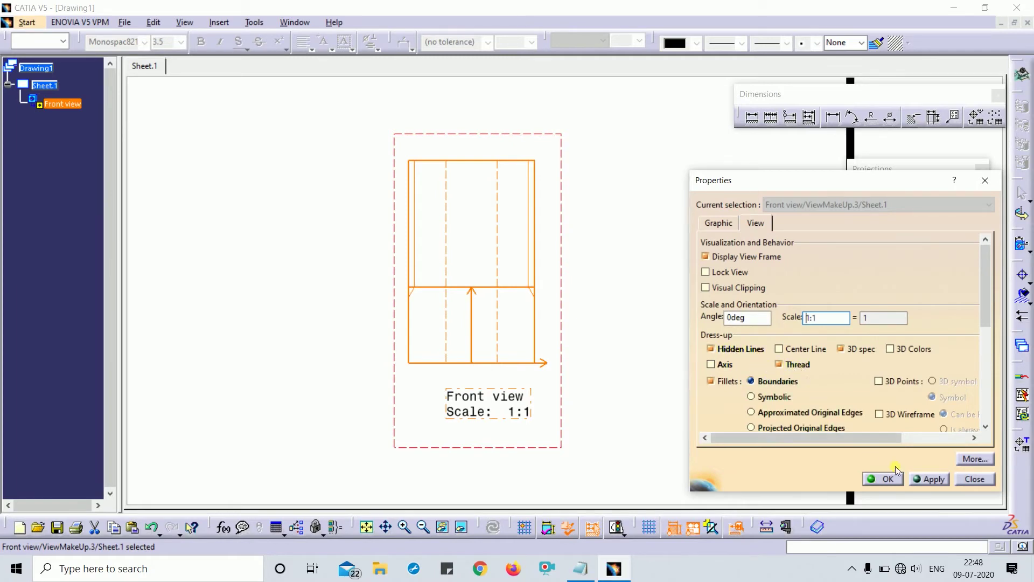
pyautogui.click(930, 479)
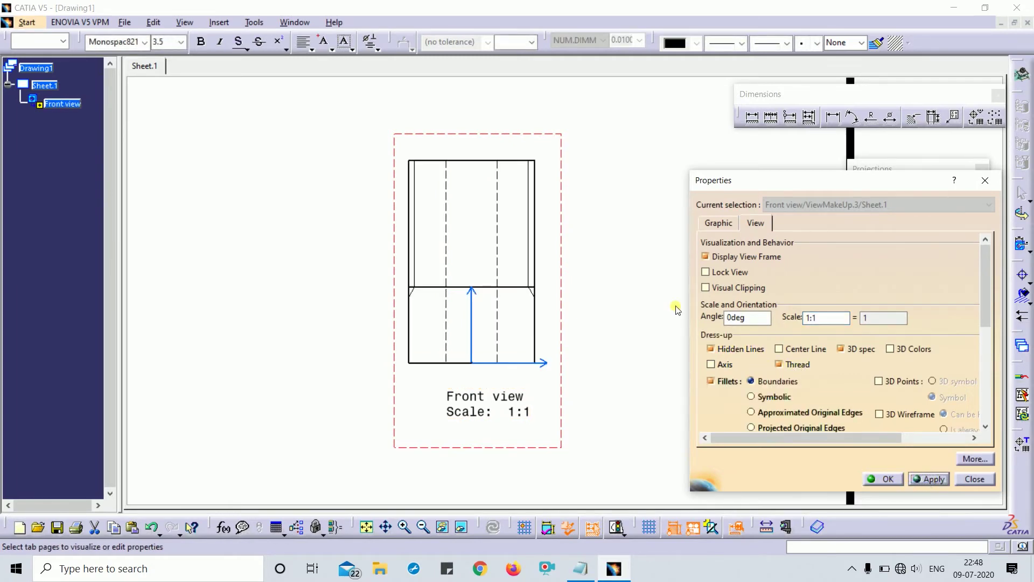
pyautogui.click(803, 365)
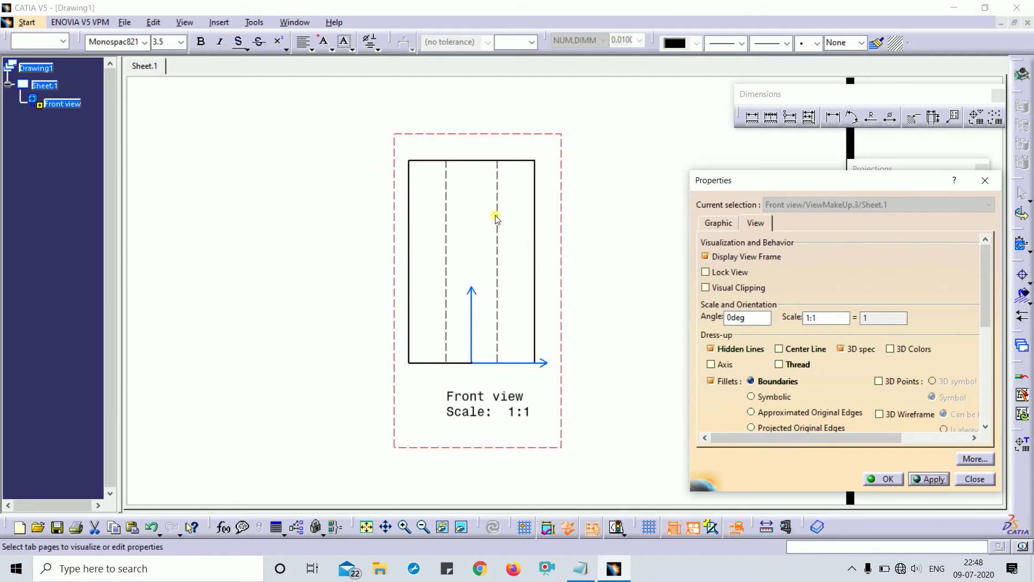
# Turn the front view's Thread dress-up back on, inspect the thread lines, and return to the Dress-up feature part window
pyautogui.click(795, 364)
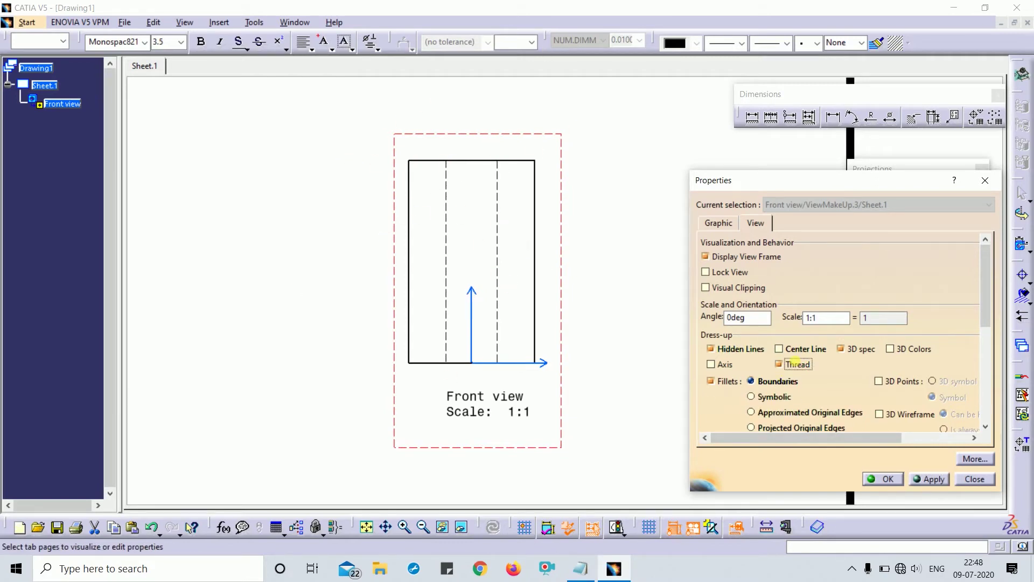
pyautogui.click(932, 481)
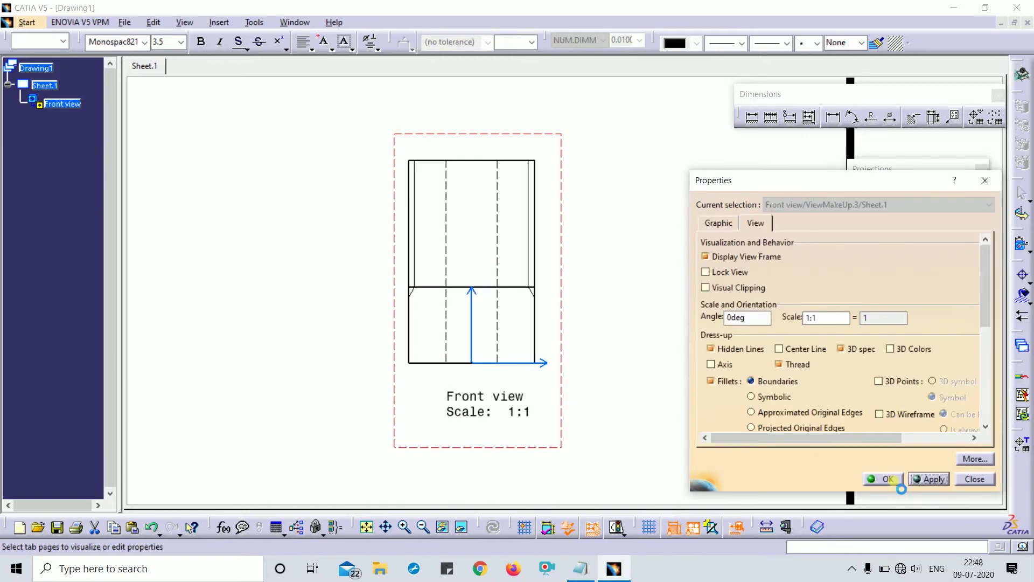
pyautogui.click(888, 479)
pyautogui.keyDown('ctrl'); pyautogui.moveTo(676, 307); pyautogui.dragTo(646, 237, button='middle'); pyautogui.keyUp('ctrl')
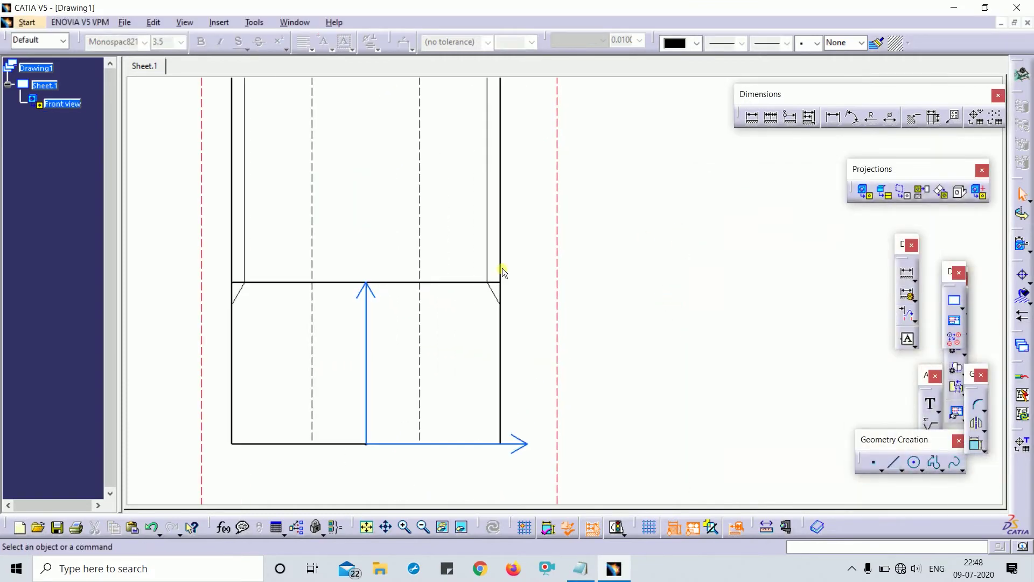
pyautogui.keyDown('ctrl'); pyautogui.moveTo(552, 235); pyautogui.dragTo(580, 194, button='middle'); pyautogui.keyUp('ctrl')
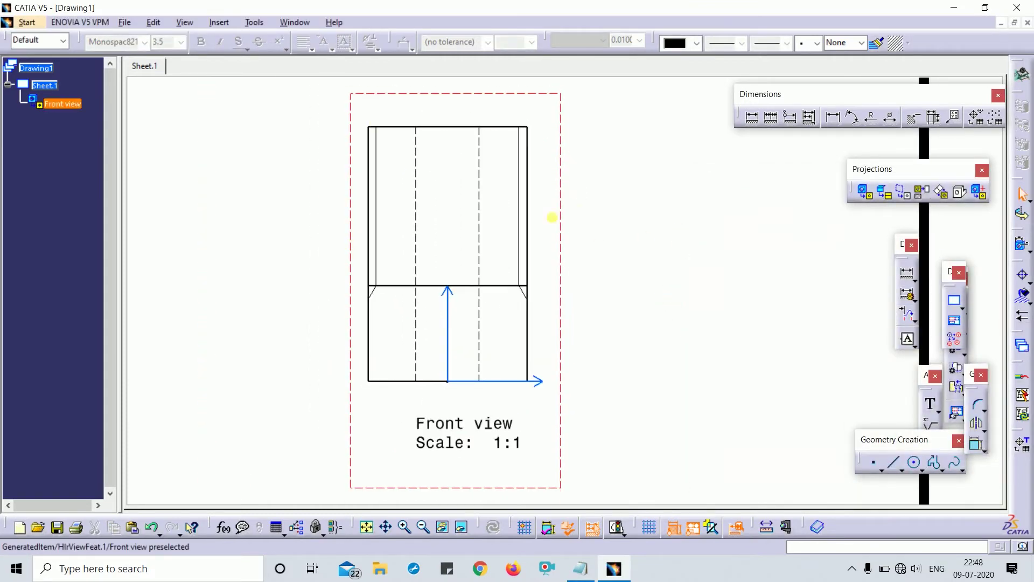
pyautogui.hotkey('ctrl', 'Tab')
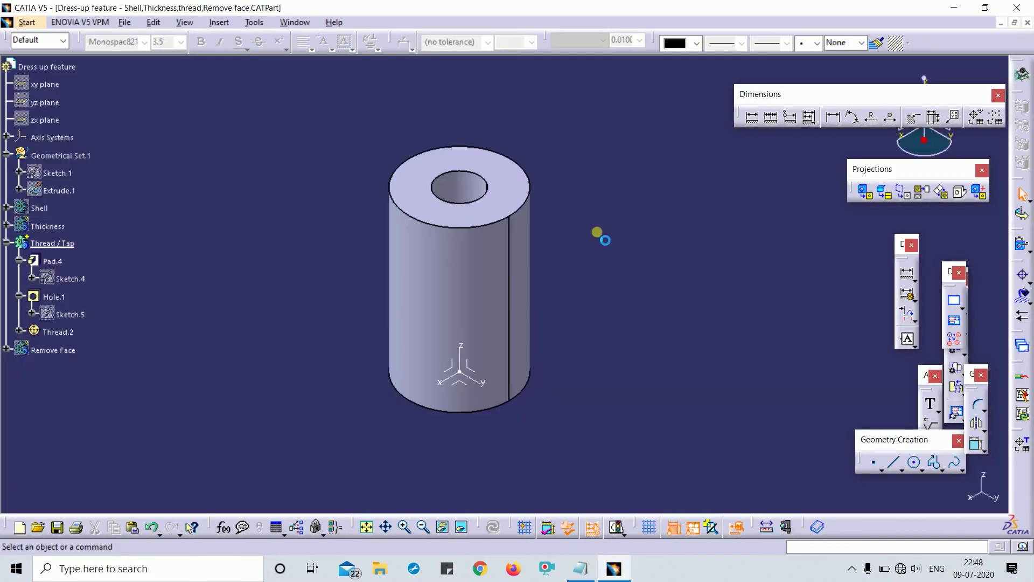
pyautogui.keyDown('ctrl'); pyautogui.moveTo(582, 244); pyautogui.dragTo(583, 260, button='middle'); pyautogui.keyUp('ctrl')
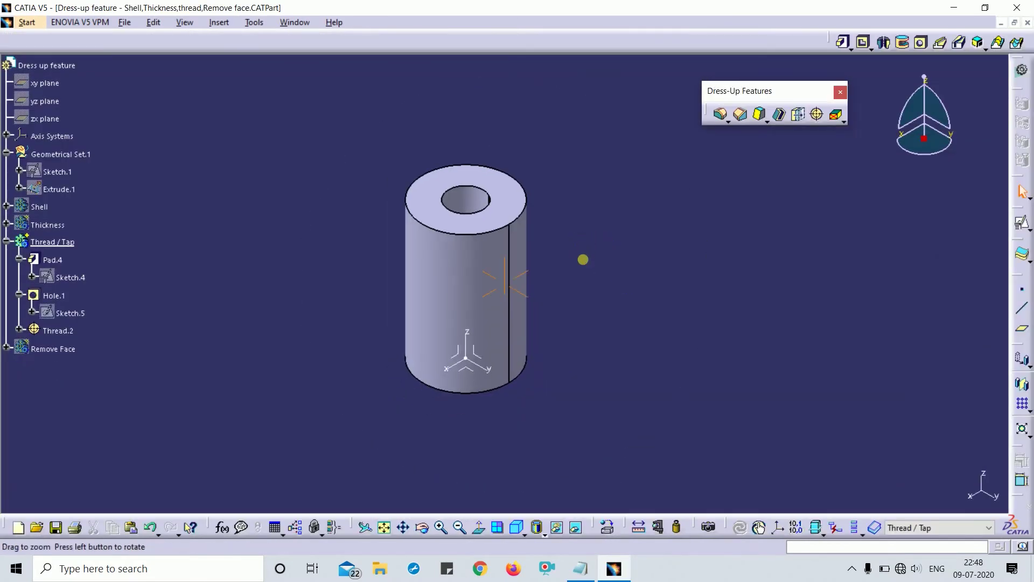
pyautogui.click(817, 115)
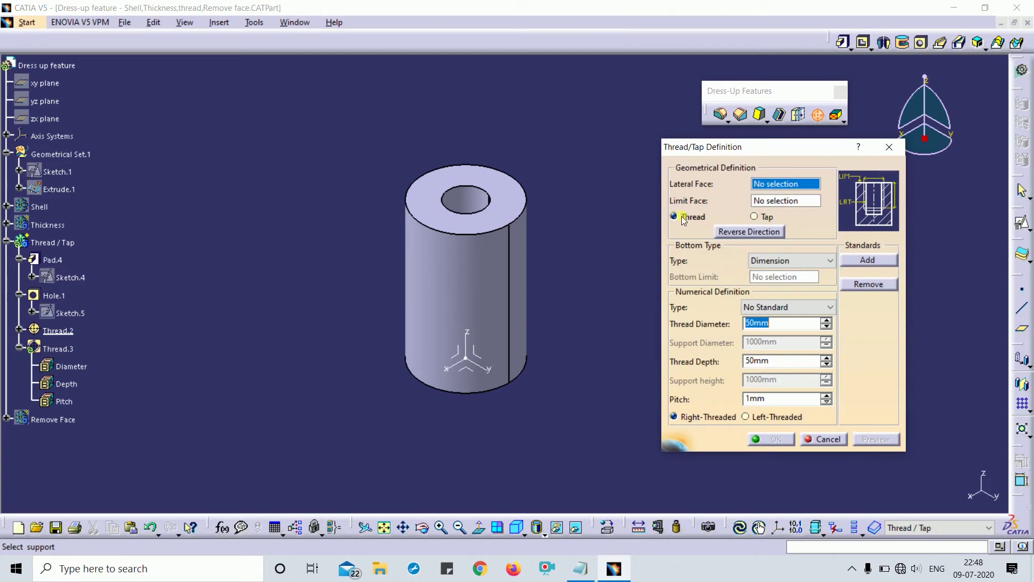
pyautogui.click(466, 208)
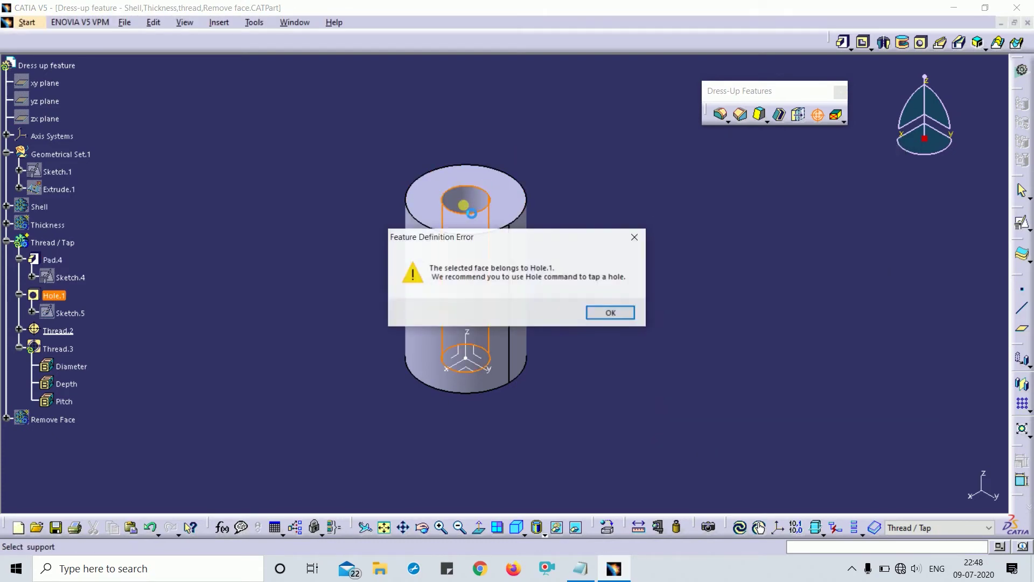
pyautogui.click(635, 237)
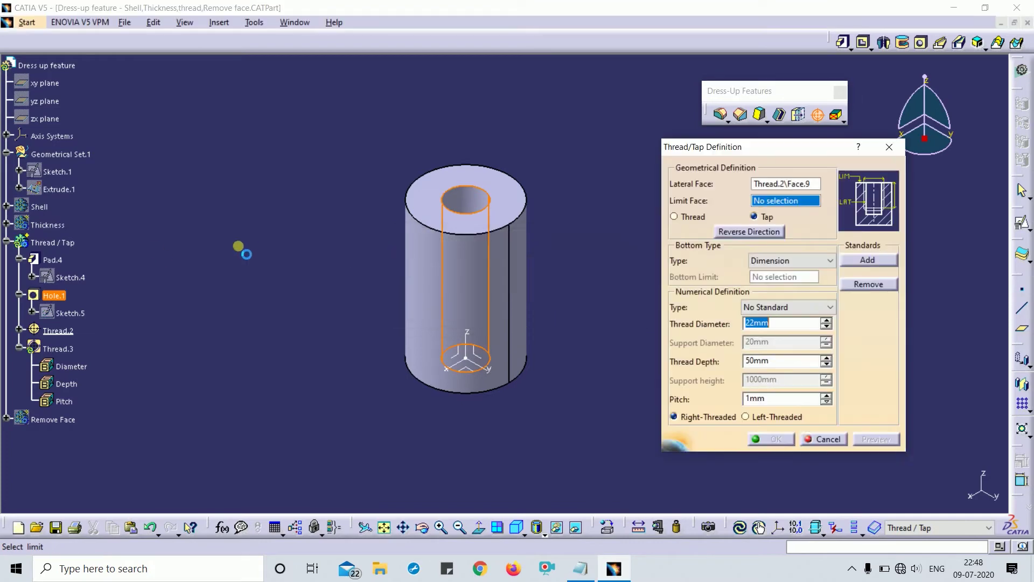
pyautogui.press('Escape')
# Make the Thread / Tap body in-work and tap the bore from the cylinder's top face with 22 mm diameter, 50 mm depth and 1 mm pitch
pyautogui.rightClick(54, 242)
pyautogui.click(129, 344)
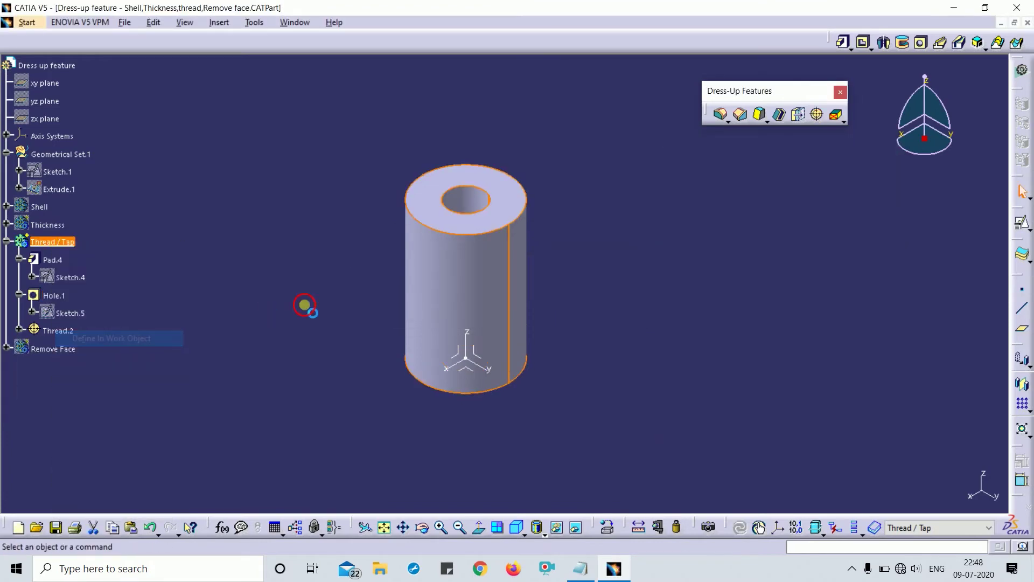
pyautogui.click(816, 113)
pyautogui.click(465, 203)
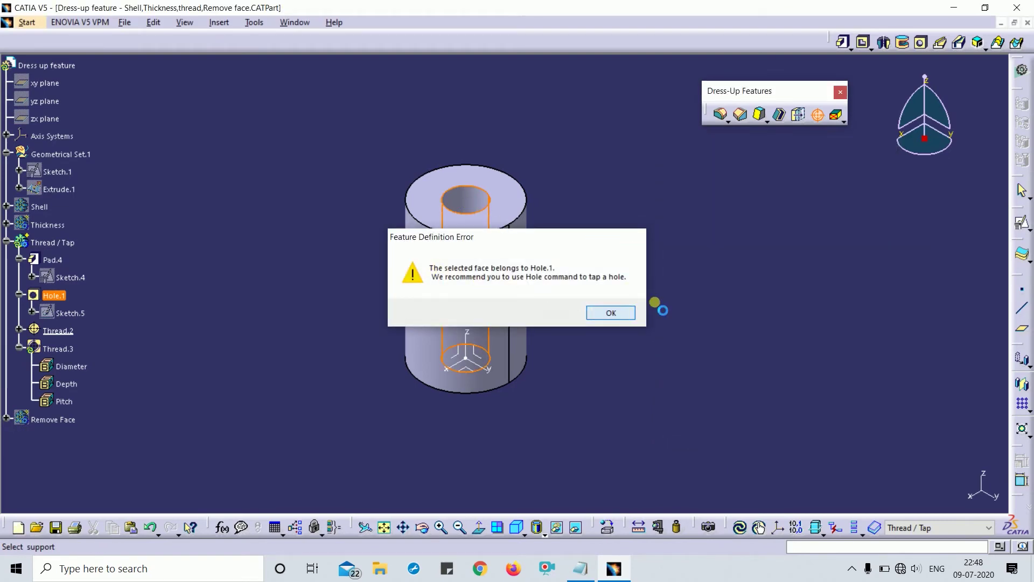
pyautogui.click(627, 315)
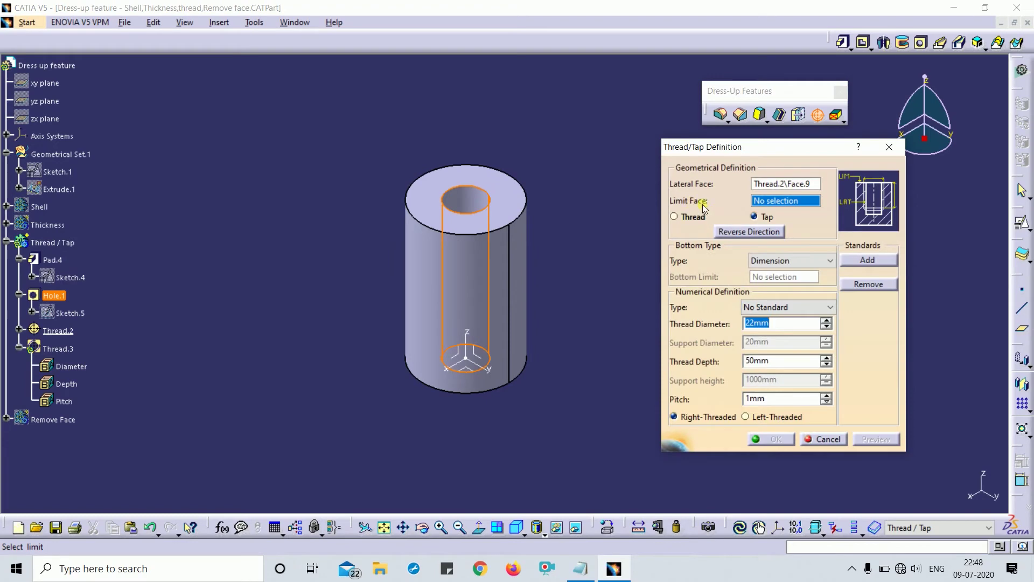
pyautogui.click(520, 201)
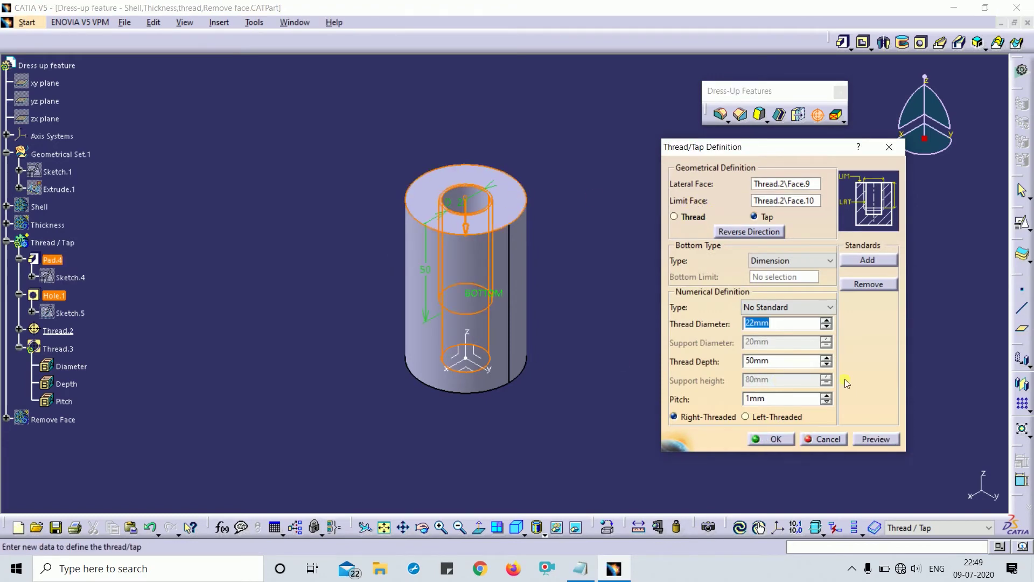
pyautogui.click(886, 439)
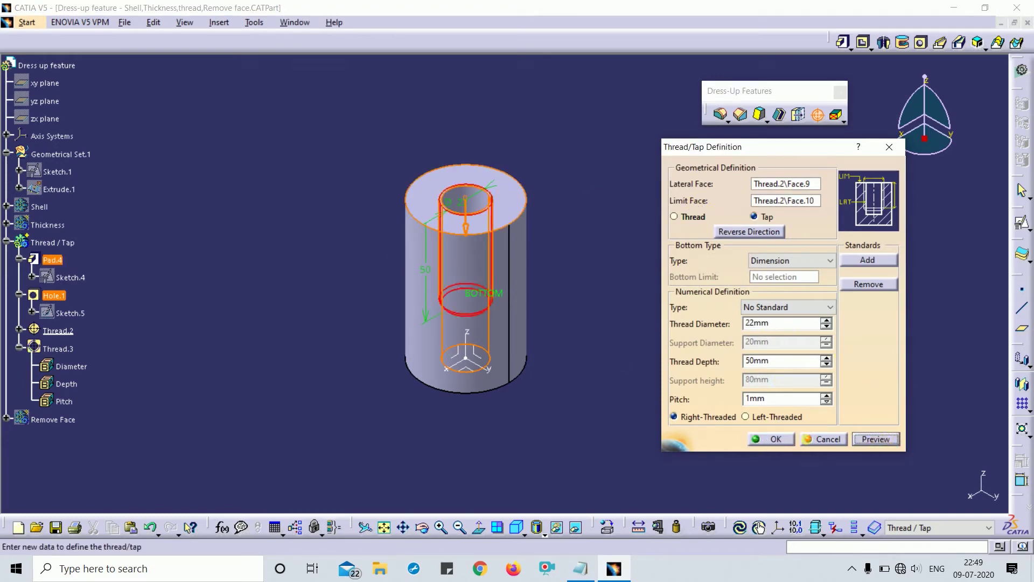
pyautogui.click(773, 439)
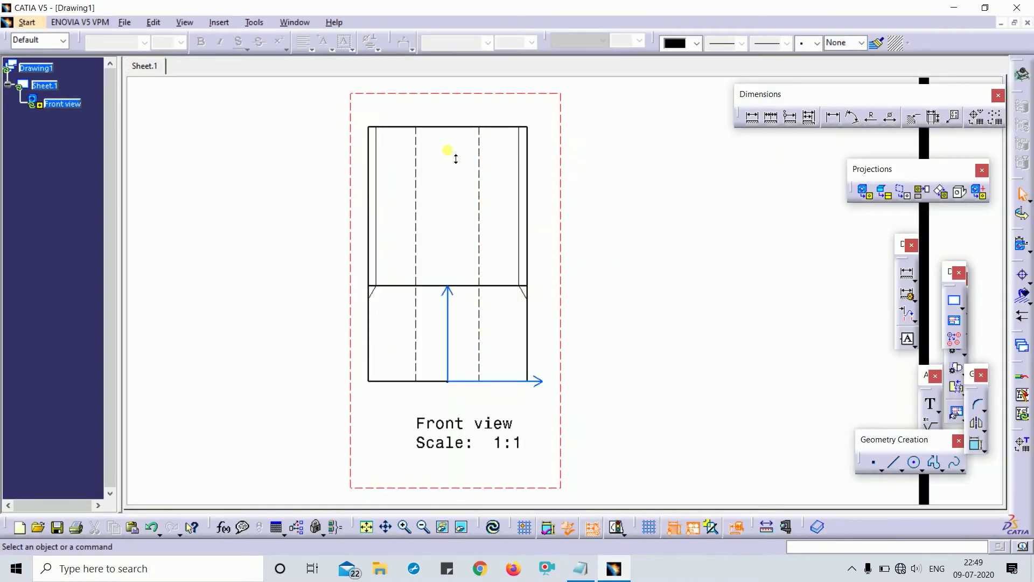
# Update the front view in the Drawing1 window, examine the tap lines along the bore, and return to the part window
pyautogui.click(667, 275)
pyautogui.moveTo(649, 256)
pyautogui.keyDown('ctrl'); pyautogui.mouseDown(button='middle')
pyautogui.moveTo(605, 222)
pyautogui.moveTo(762, 307)
pyautogui.mouseUp(button='middle'); pyautogui.keyUp('ctrl')
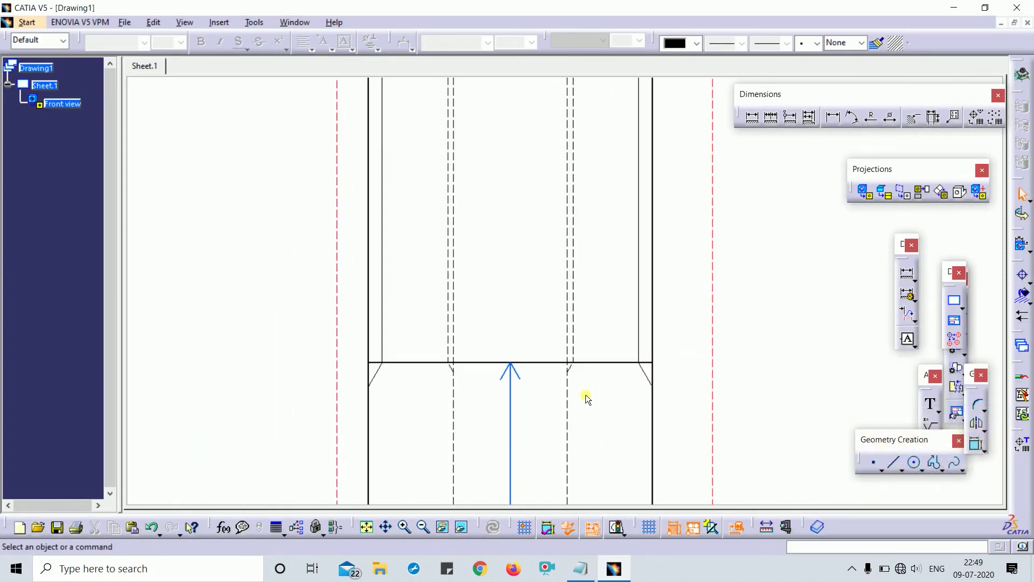
pyautogui.hotkey('ctrl', 'Tab')
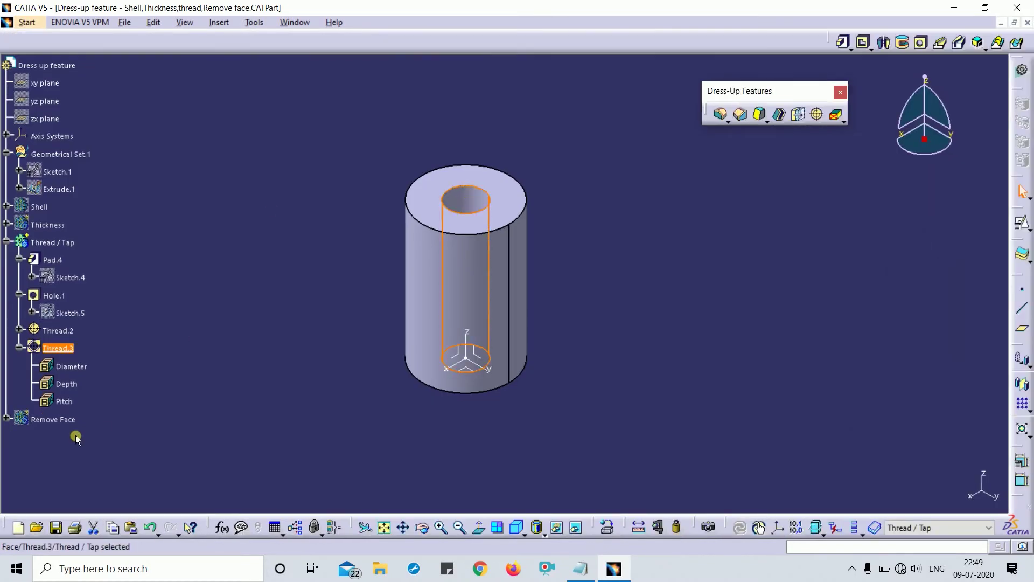
# Try to change the thread diameter of Thread.2 on the cylinder's outer face
pyautogui.doubleClick(60, 331)
pyautogui.doubleClick(774, 322)
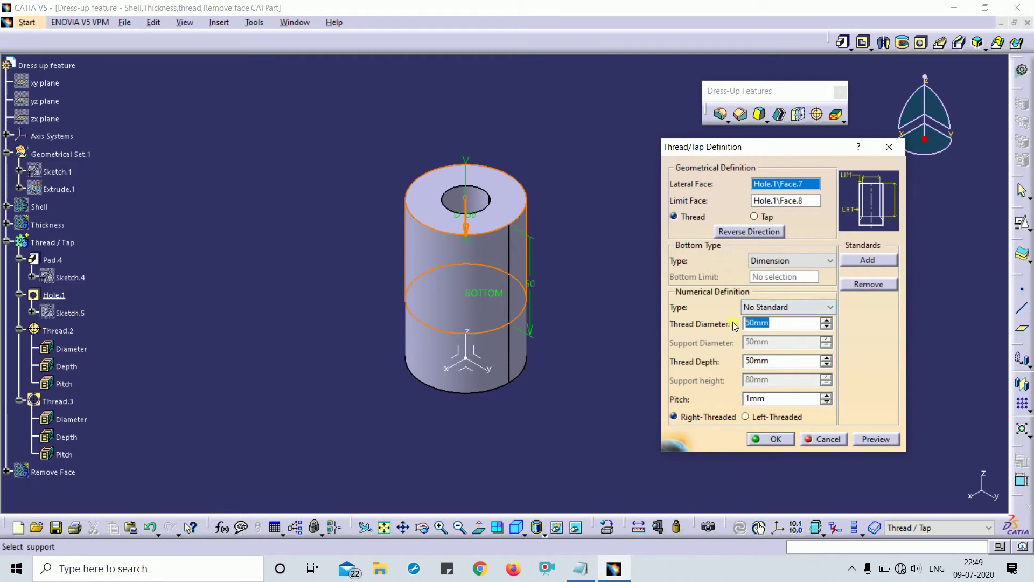
pyautogui.press('Return')
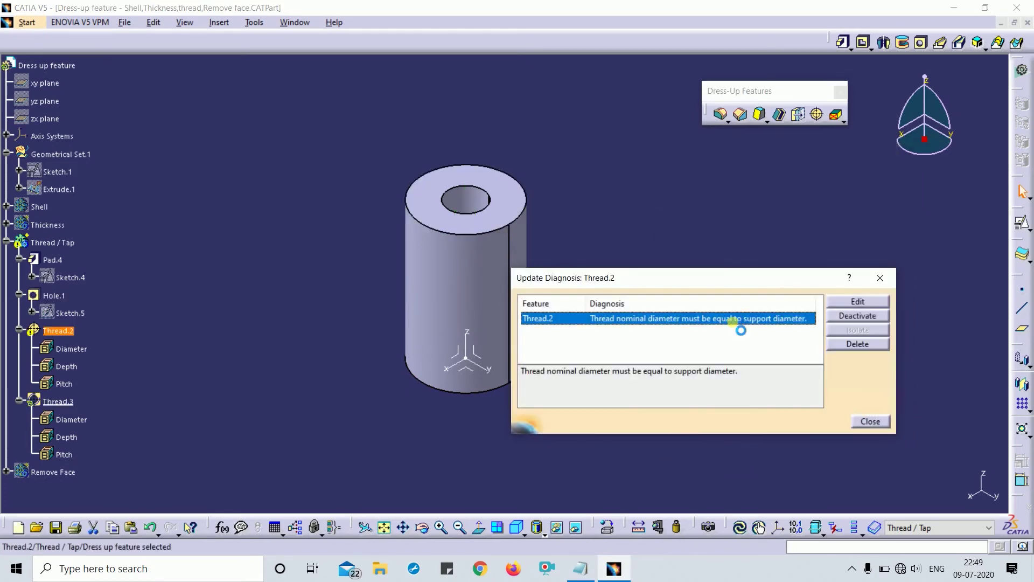
pyautogui.click(880, 278)
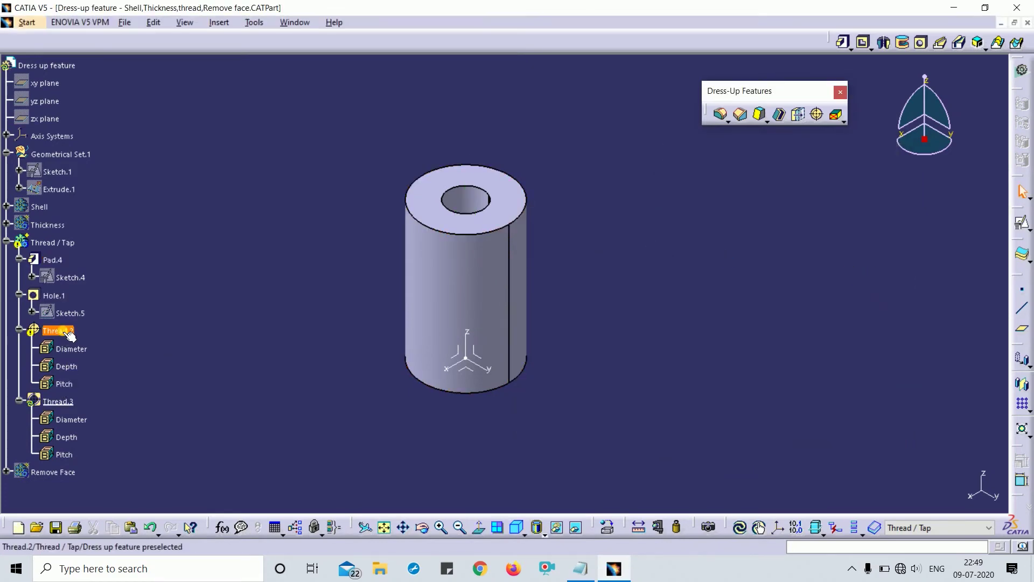
pyautogui.doubleClick(58, 330)
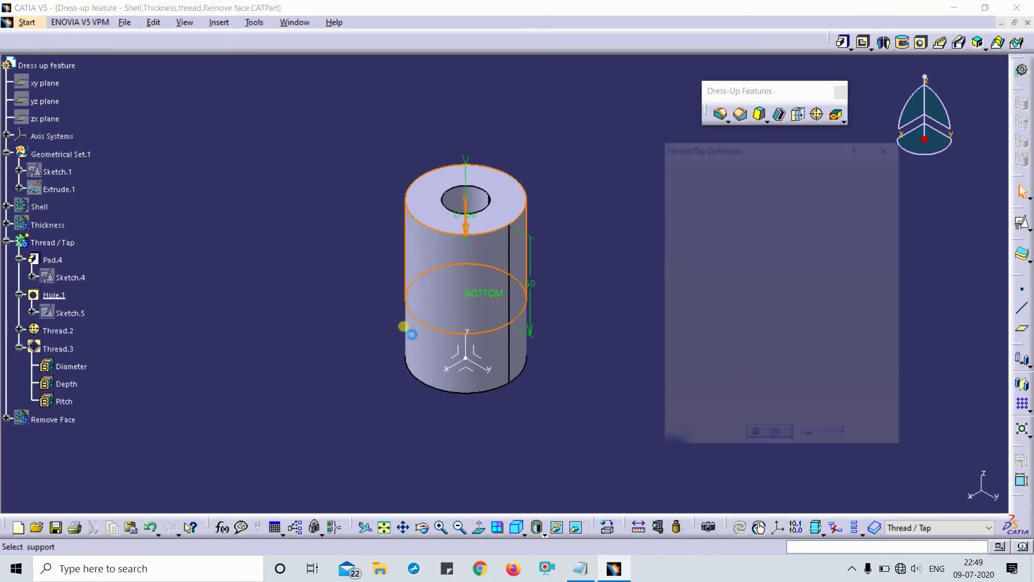
pyautogui.press('Escape')
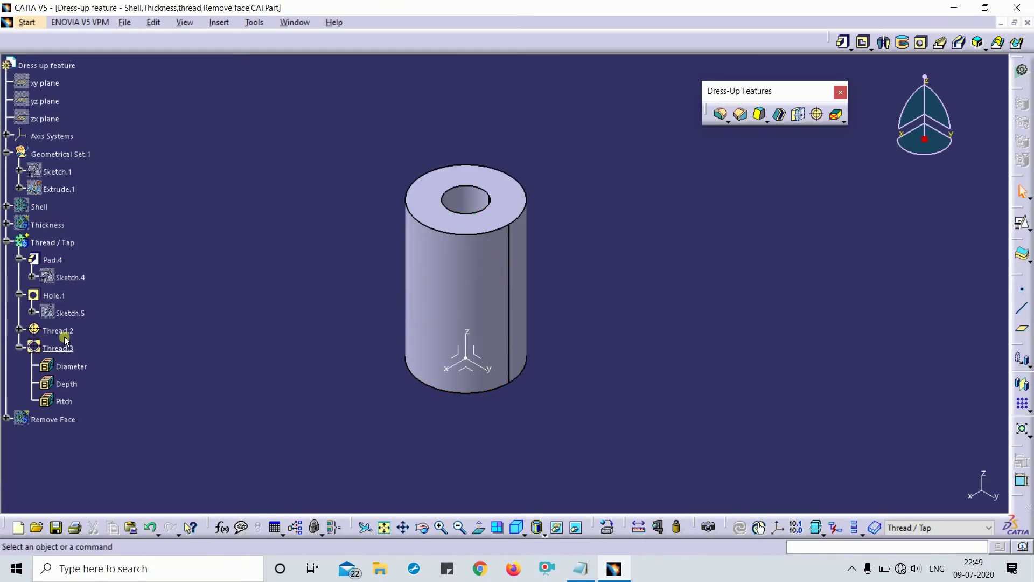
# Try to change the thread diameter of the tap Thread.3 in the bore
pyautogui.doubleClick(58, 365)
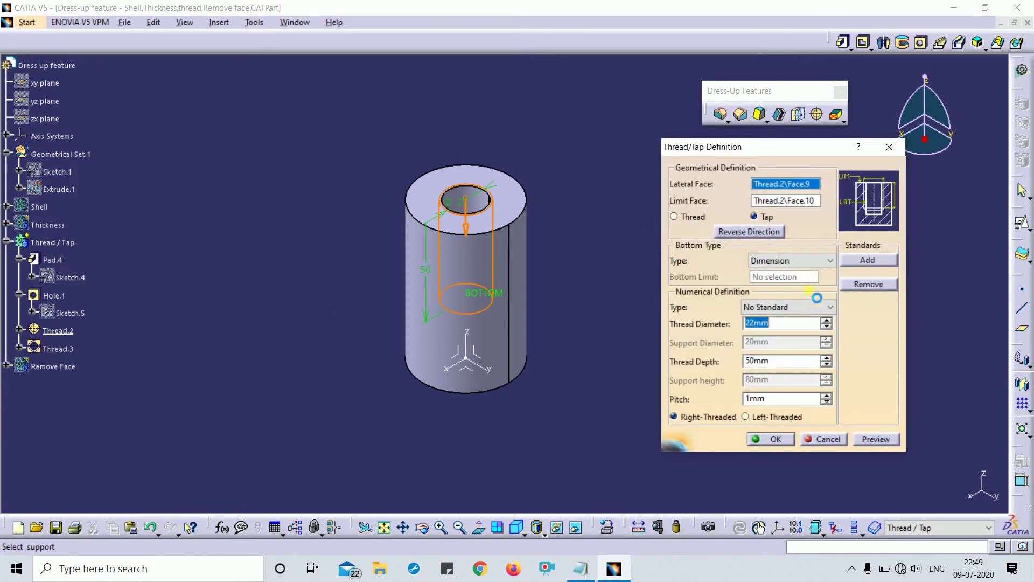
pyautogui.press('Return')
pyautogui.press('Escape')
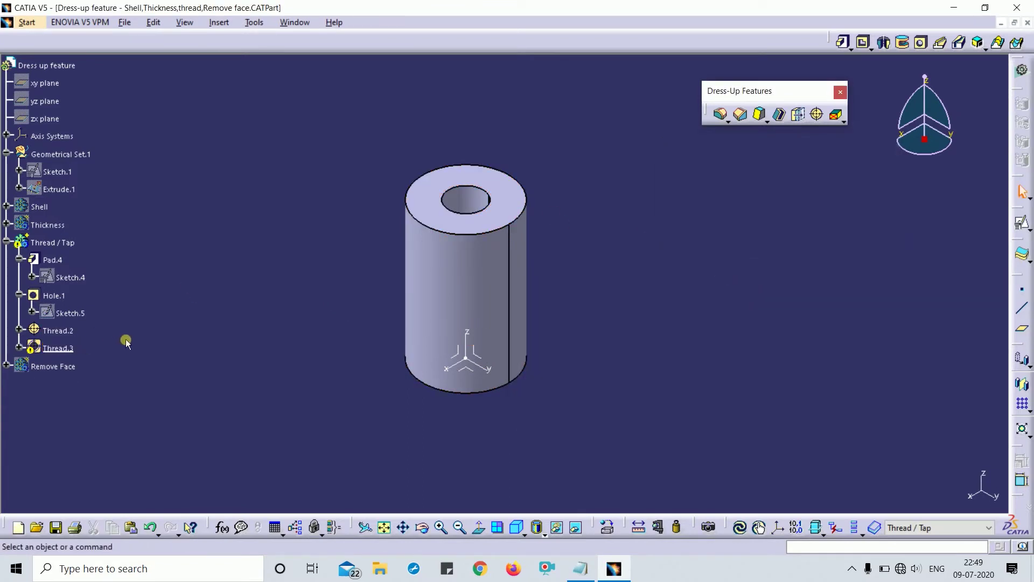
# Set the thread depth of the tap Thread.3 in the bore to 60 mm
pyautogui.doubleClick(59, 349)
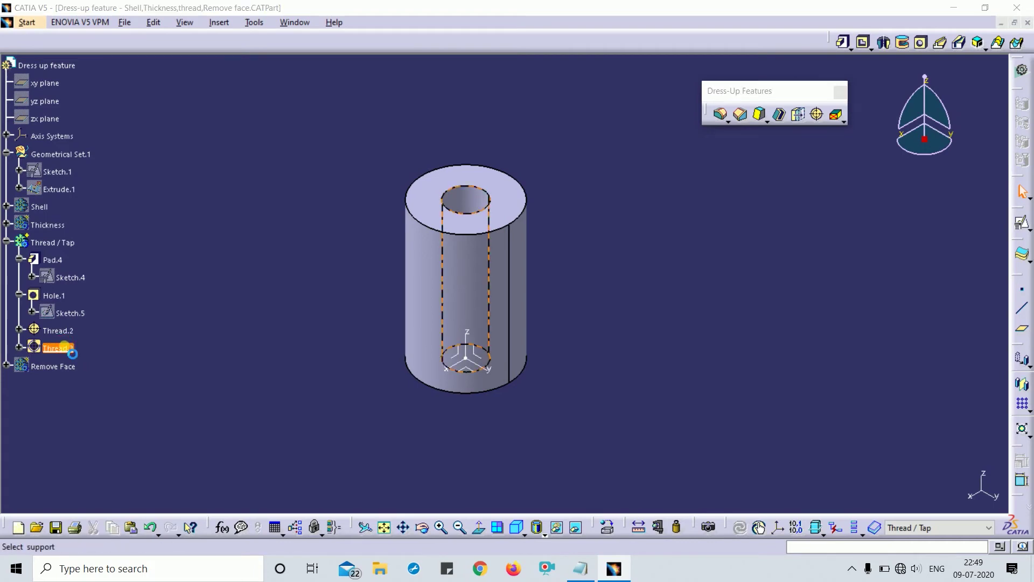
pyautogui.moveTo(402, 377); pyautogui.dragTo(662, 381, button='middle')
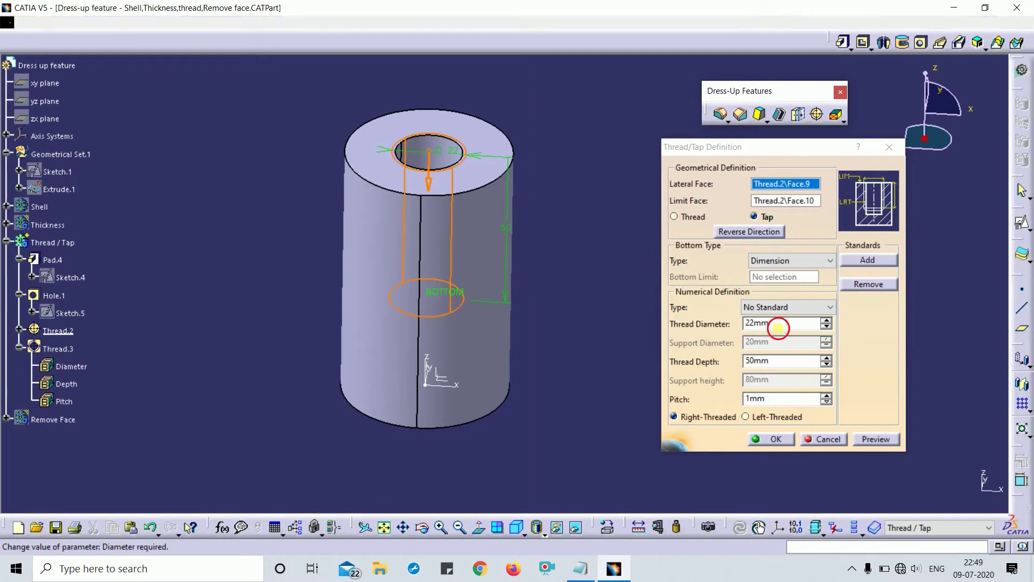
pyautogui.doubleClick(777, 324)
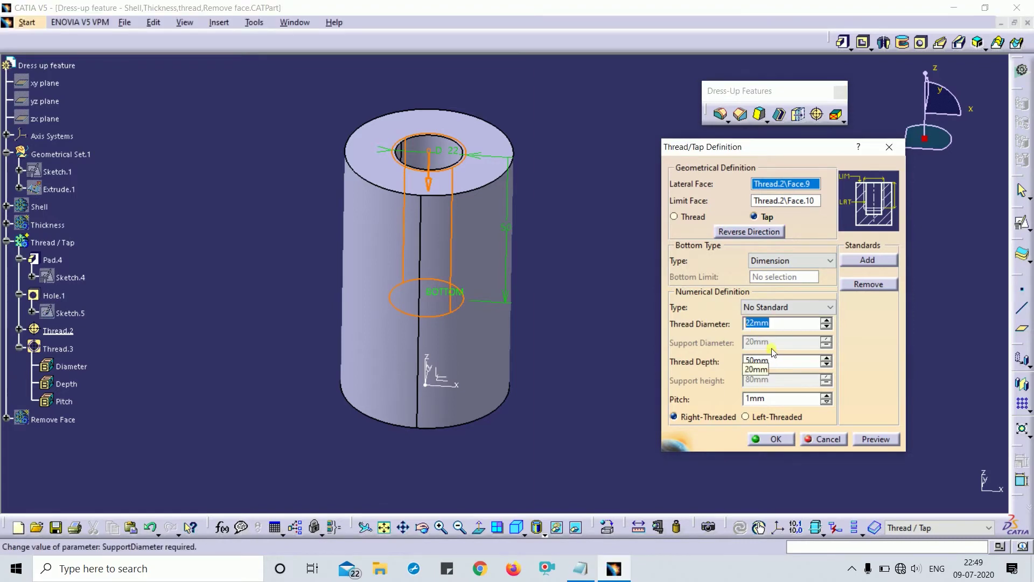
pyautogui.doubleClick(777, 364)
pyautogui.moveTo(449, 265); pyautogui.dragTo(522, 214, button='middle')
pyautogui.doubleClick(503, 212)
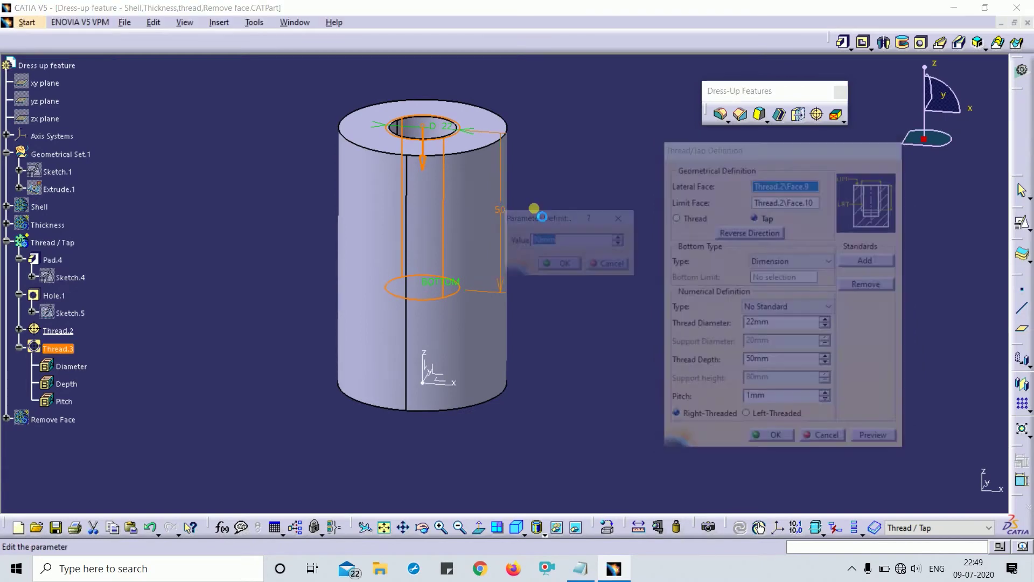
pyautogui.write('60')
pyautogui.press('Return')
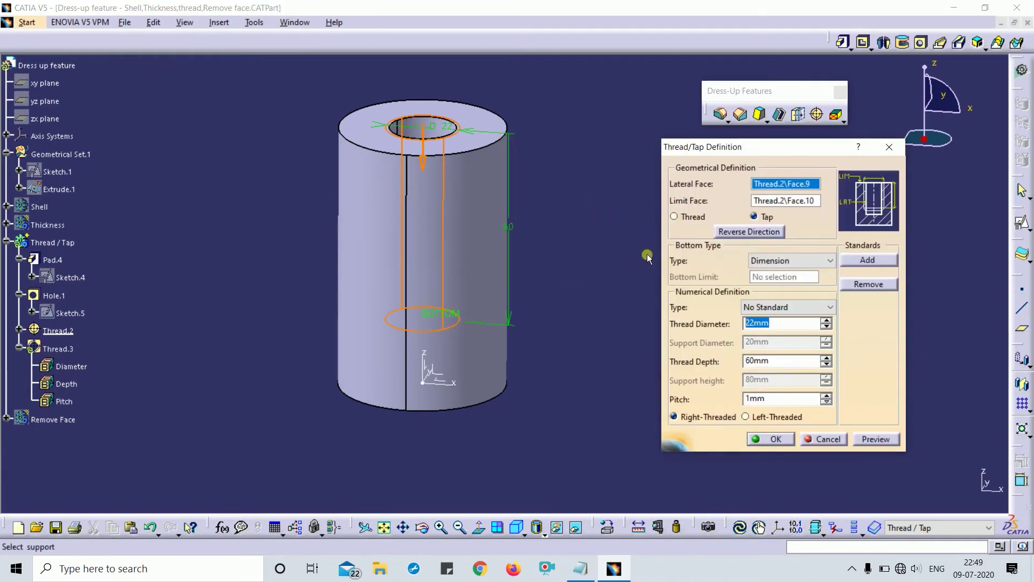
pyautogui.click(767, 439)
# Update the front view in the Drawing1 window, check the 60 mm tap depth in it, and return to the part window
pyautogui.click(604, 342)
pyautogui.moveTo(605, 341); pyautogui.dragTo(543, 306, button='middle')
pyautogui.hotkey('ctrl', 'Tab')
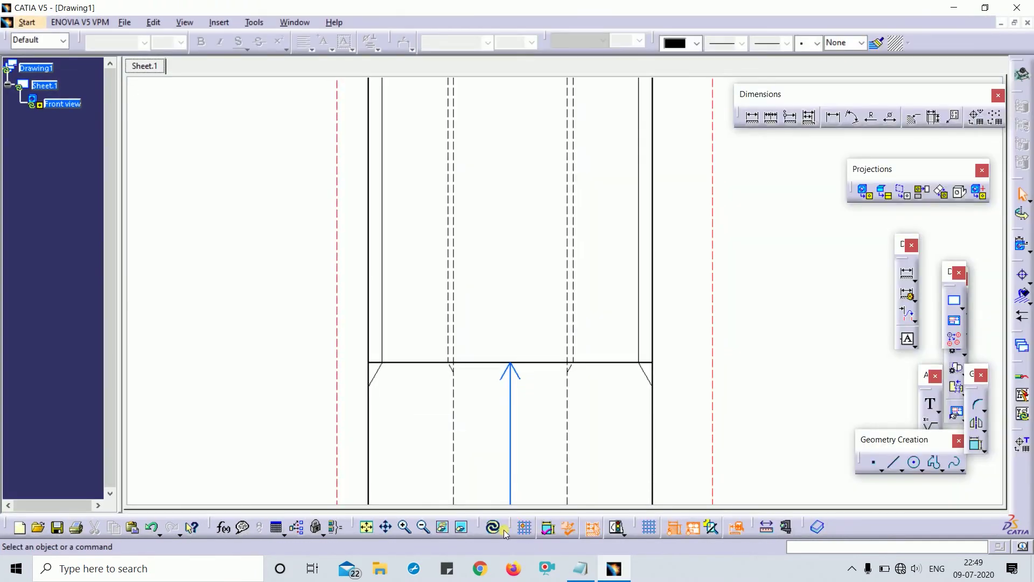
pyautogui.click(503, 530)
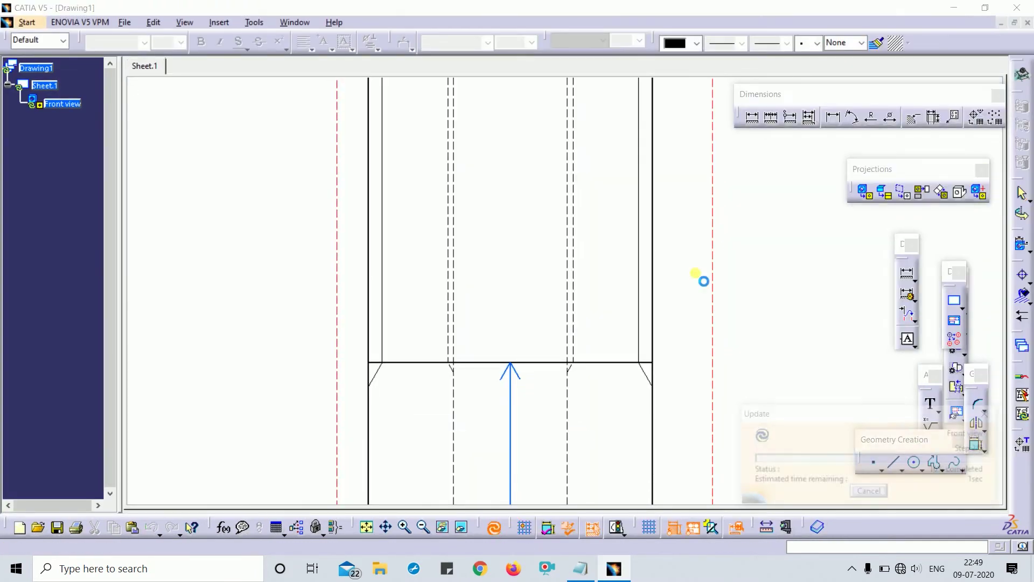
pyautogui.moveTo(612, 318); pyautogui.dragTo(619, 353, button='middle')
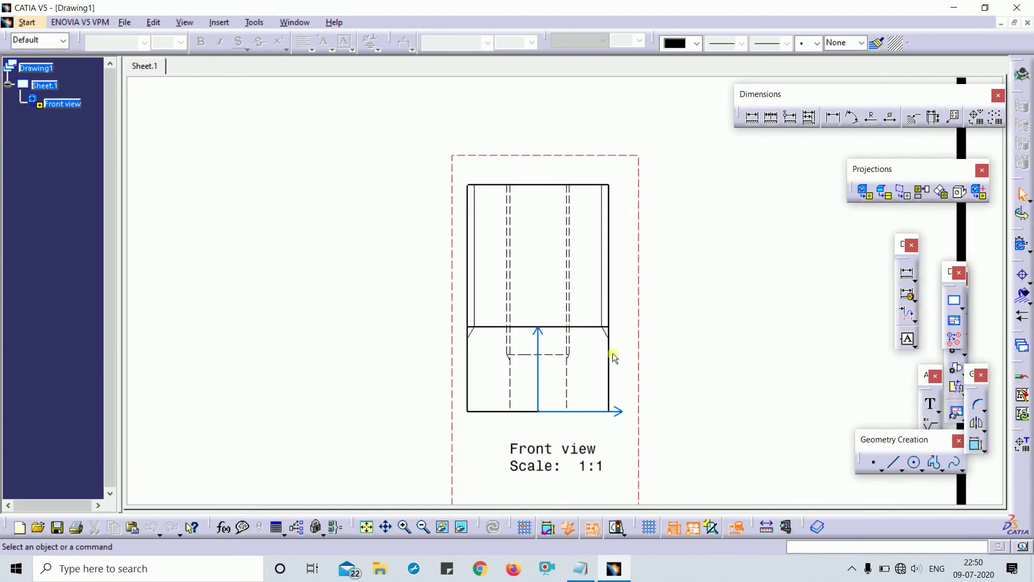
pyautogui.hotkey('ctrl', 'Tab')
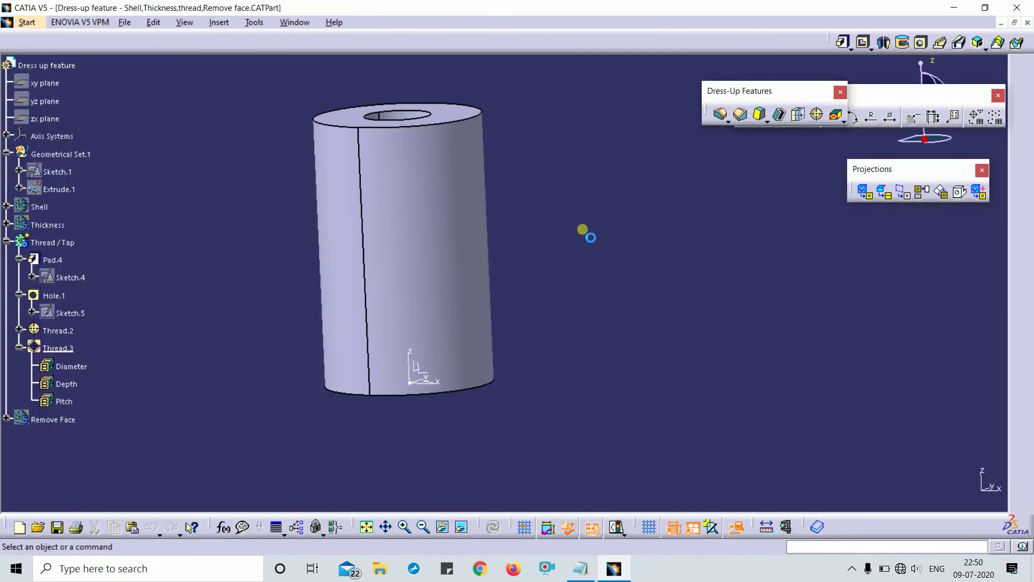
# Restore the isometric view, hide the Thread / Tap body and show the Remove Face body
pyautogui.click(515, 527)
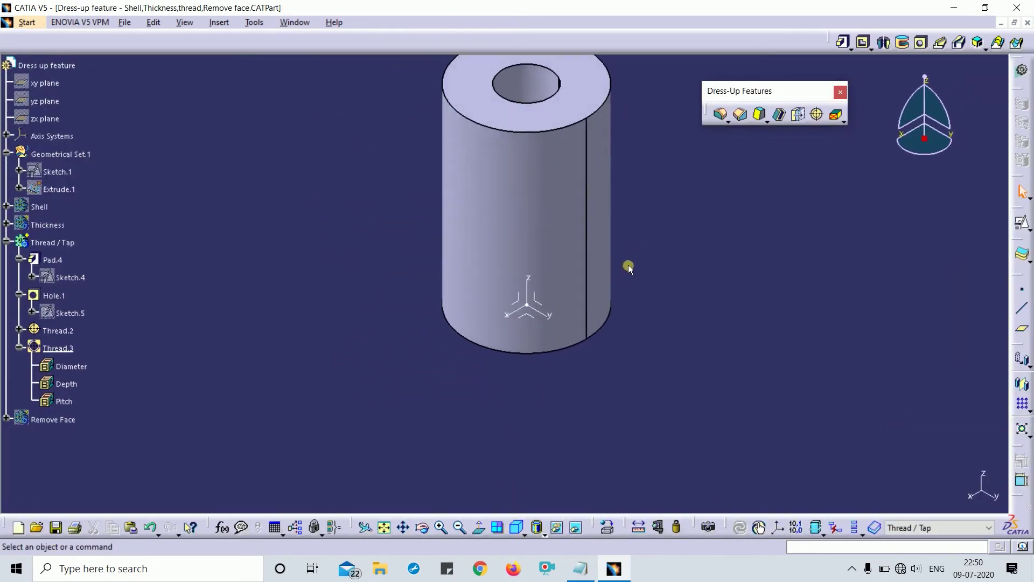
pyautogui.moveTo(660, 234); pyautogui.dragTo(665, 343, button='middle')
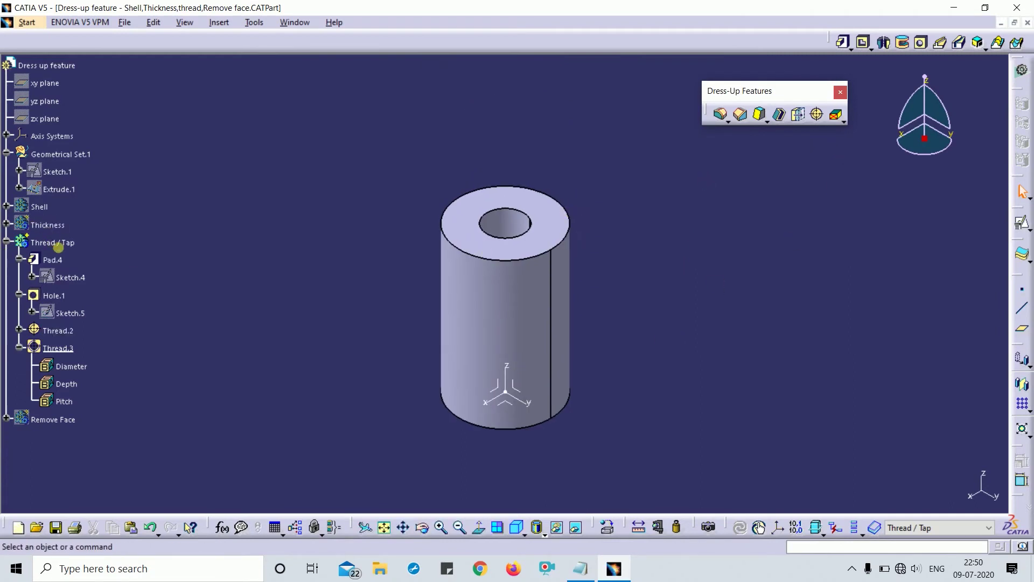
pyautogui.click(59, 242)
pyautogui.press('space')
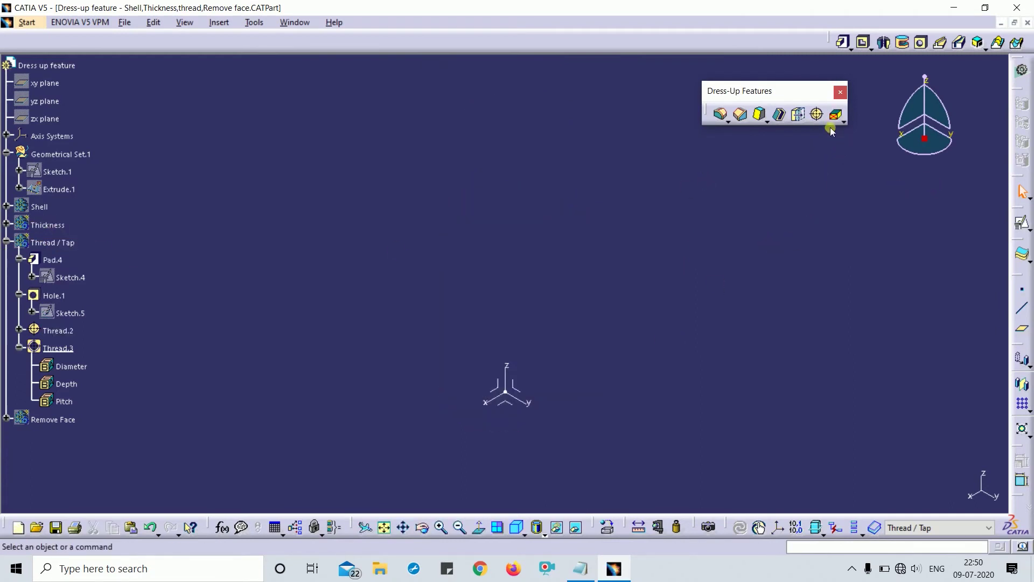
pyautogui.click(59, 423)
pyautogui.press('space')
# Examine the filleted bracket of the Remove Face body from several directions, including the multi-view and normal view, ending in the isometric view
pyautogui.moveTo(328, 276); pyautogui.dragTo(358, 366, button='middle')
pyautogui.moveTo(478, 336); pyautogui.dragTo(538, 288, button='middle')
pyautogui.moveTo(706, 273); pyautogui.dragTo(675, 281, button='middle')
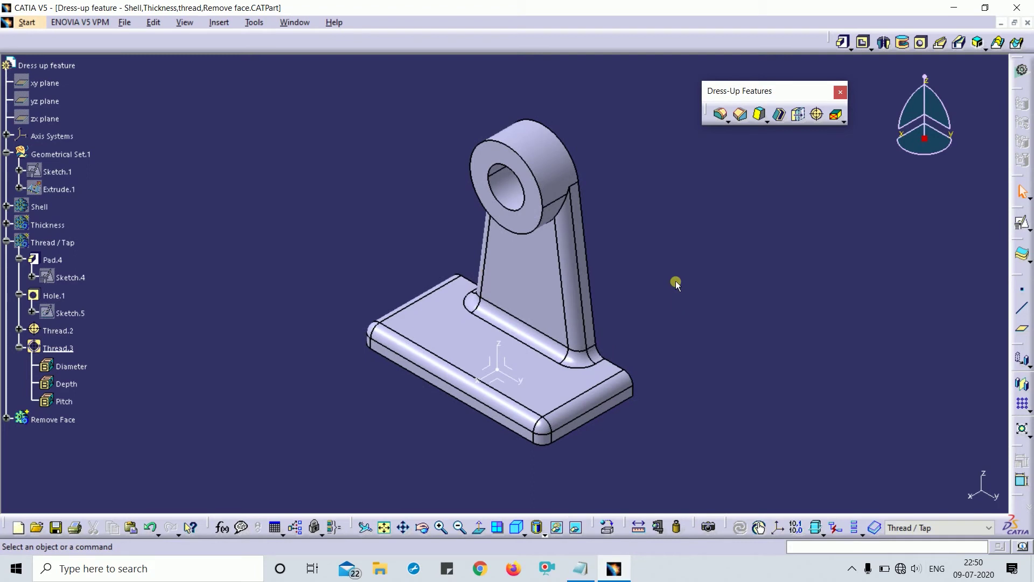
pyautogui.moveTo(631, 273); pyautogui.dragTo(673, 300, button='middle')
pyautogui.moveTo(643, 361); pyautogui.dragTo(635, 298, button='middle')
pyautogui.click(509, 533)
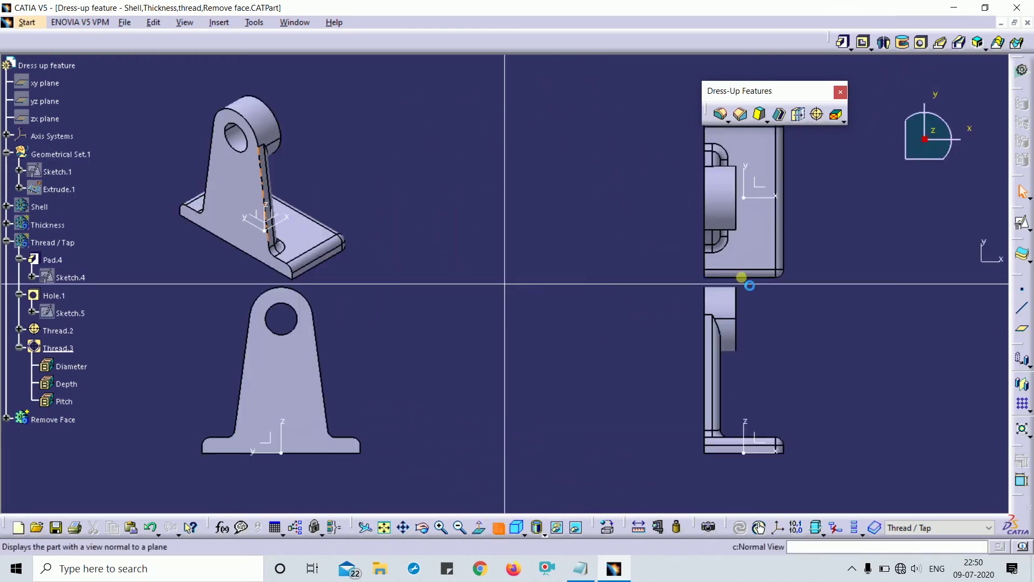
pyautogui.click(510, 531)
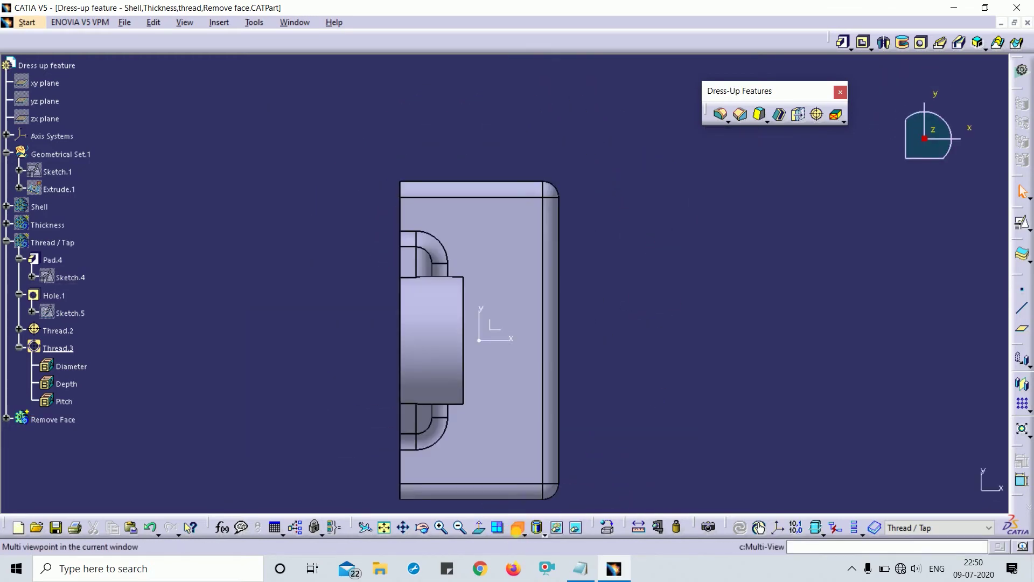
pyautogui.click(519, 529)
pyautogui.moveTo(658, 279)
pyautogui.mouseDown(button='middle')
pyautogui.moveTo(666, 270)
pyautogui.moveTo(660, 299)
pyautogui.mouseUp(button='middle')
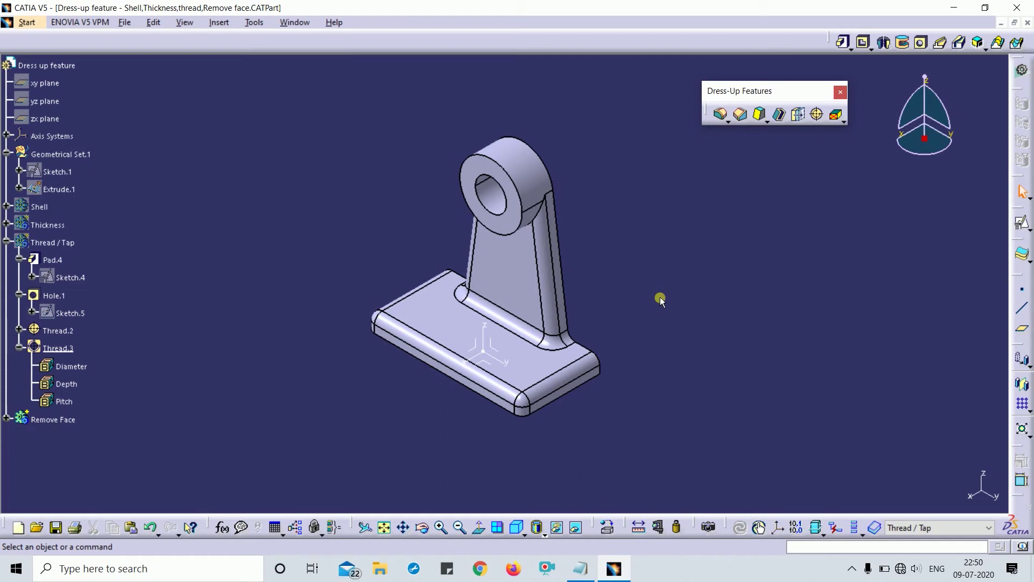
pyautogui.keyDown('ctrl'); pyautogui.moveTo(603, 353); pyautogui.dragTo(618, 319, button='middle'); pyautogui.keyUp('ctrl')
# Detach the Remove Face and Replace Face tools as a separate floating toolbar beside the bracket
pyautogui.click(843, 122)
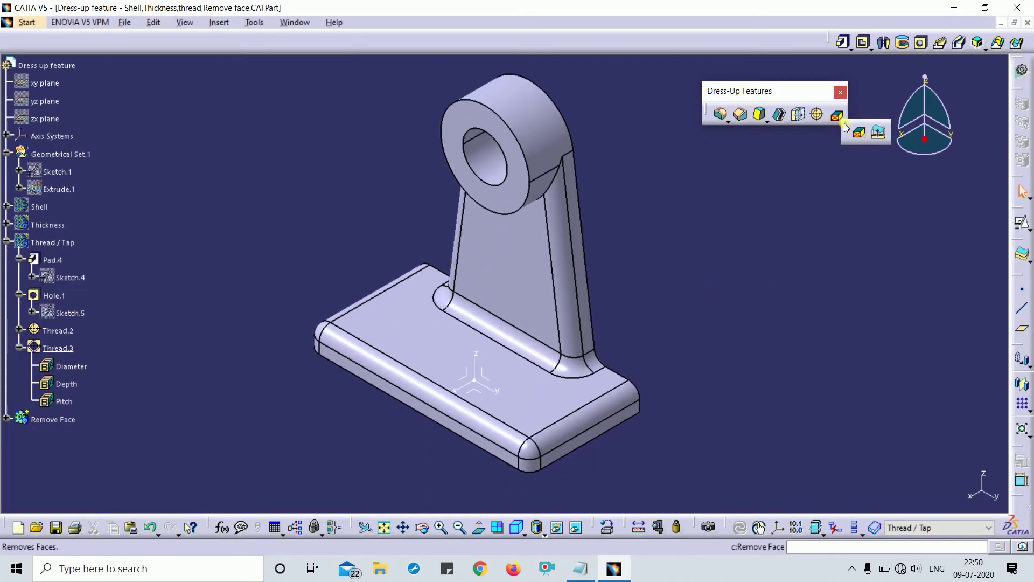
pyautogui.moveTo(844, 131); pyautogui.dragTo(816, 209)
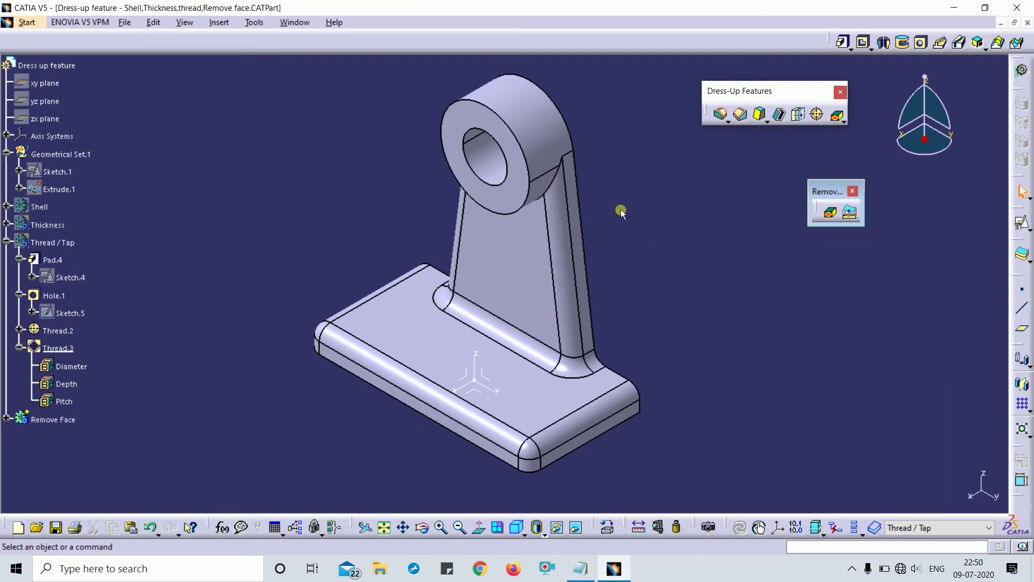
pyautogui.moveTo(635, 235); pyautogui.dragTo(882, 229, button='middle')
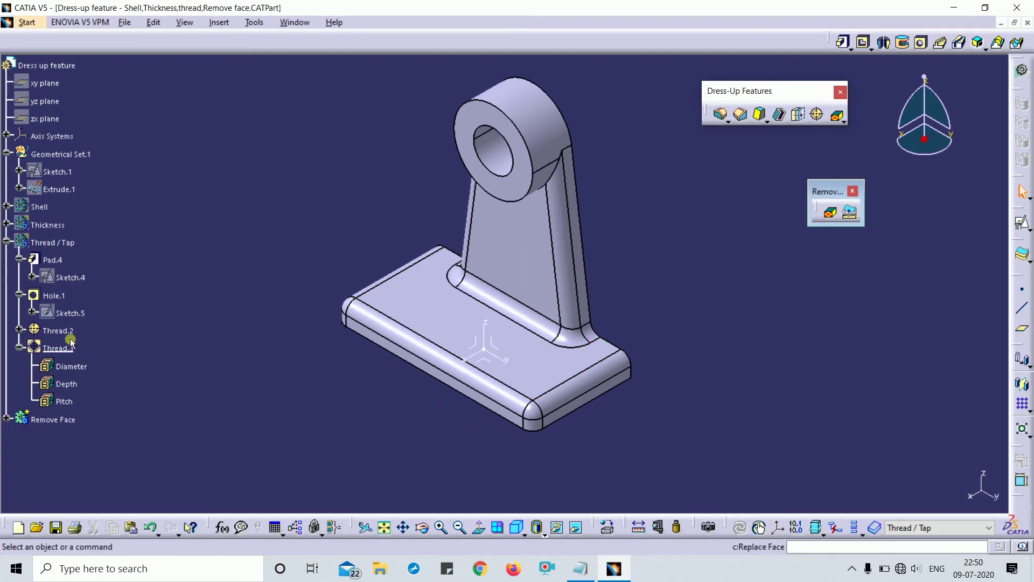
# Expand the Remove Face body in the tree and define Pad.7 as the in-work object
pyautogui.click(6, 420)
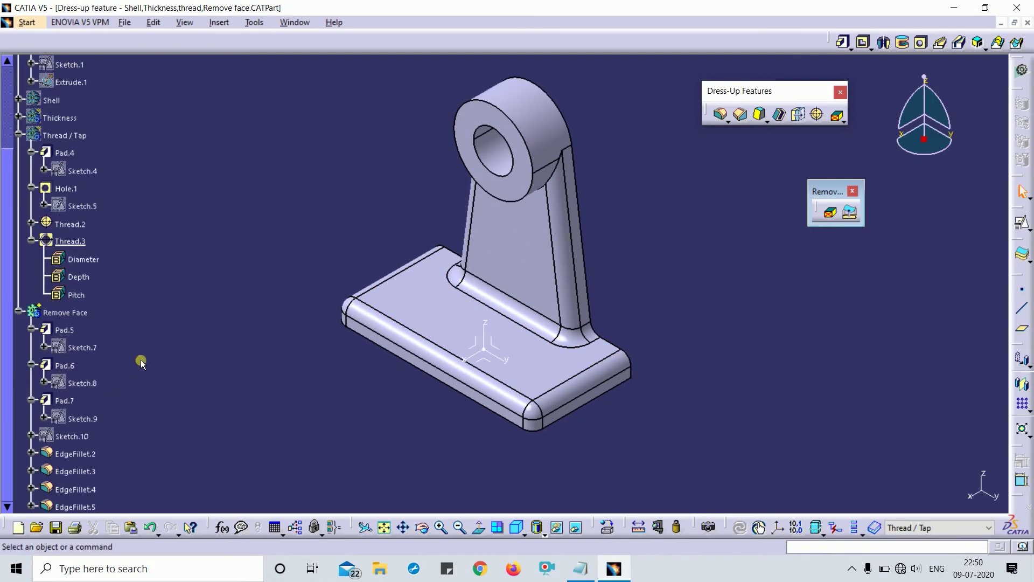
pyautogui.scroll(-4, 136, 366)
pyautogui.rightClick(64, 263)
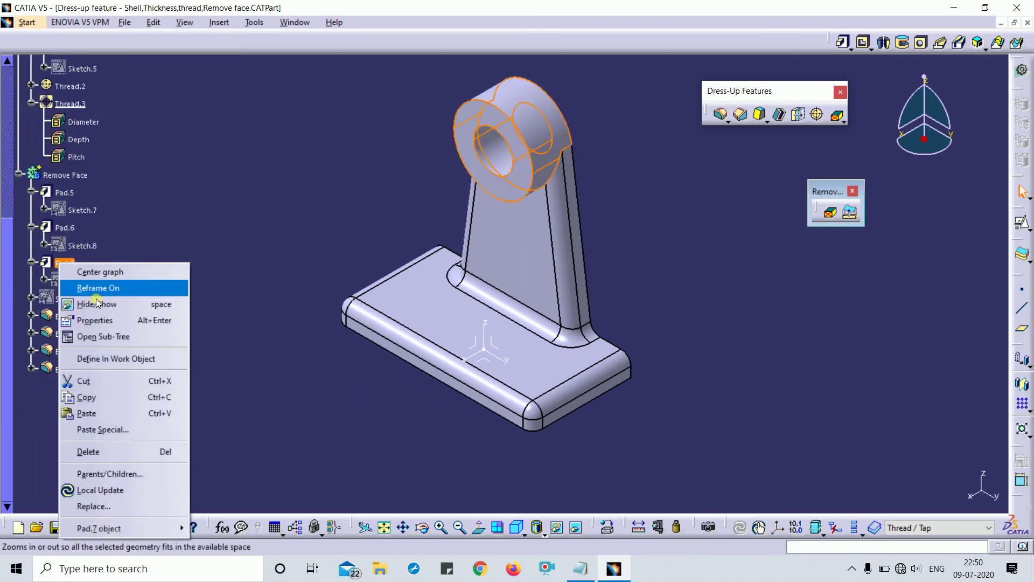
pyautogui.click(114, 358)
# Define EdgeFillet.2, EdgeFillet.3, EdgeFillet.4 and EdgeFillet.5 as the in-work object one after another
pyautogui.rightClick(89, 319)
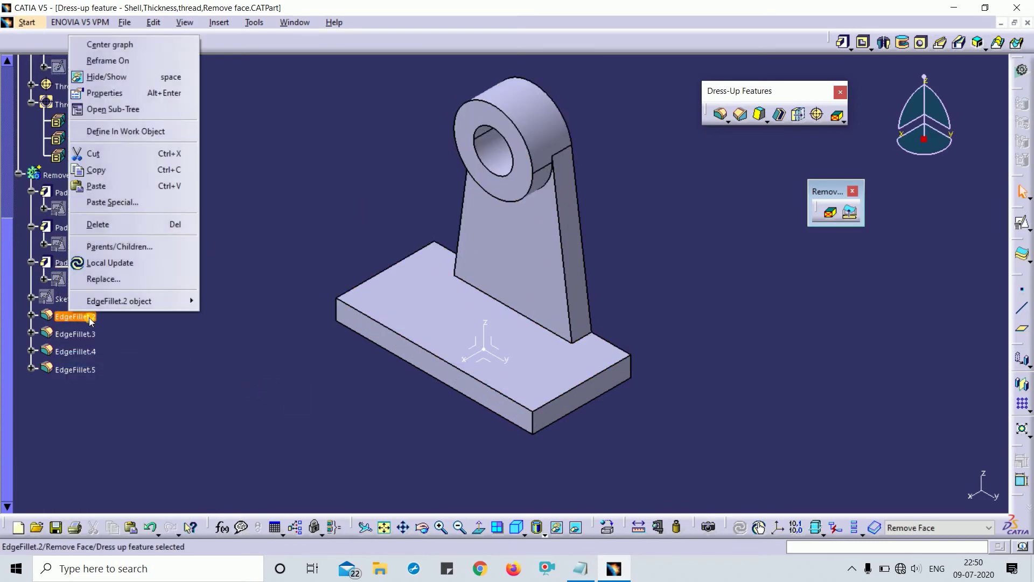
pyautogui.click(156, 131)
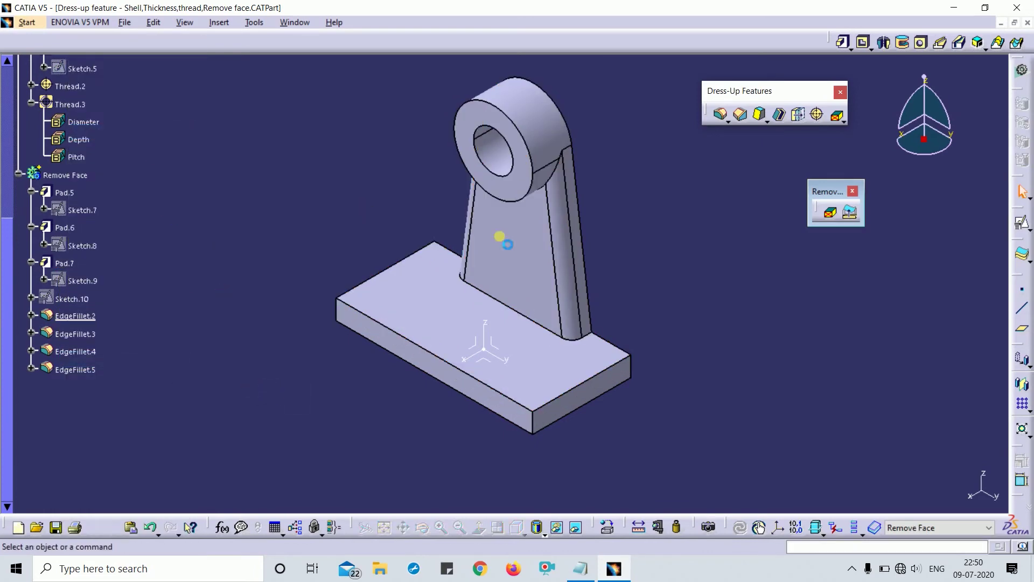
pyautogui.rightClick(78, 331)
pyautogui.click(145, 155)
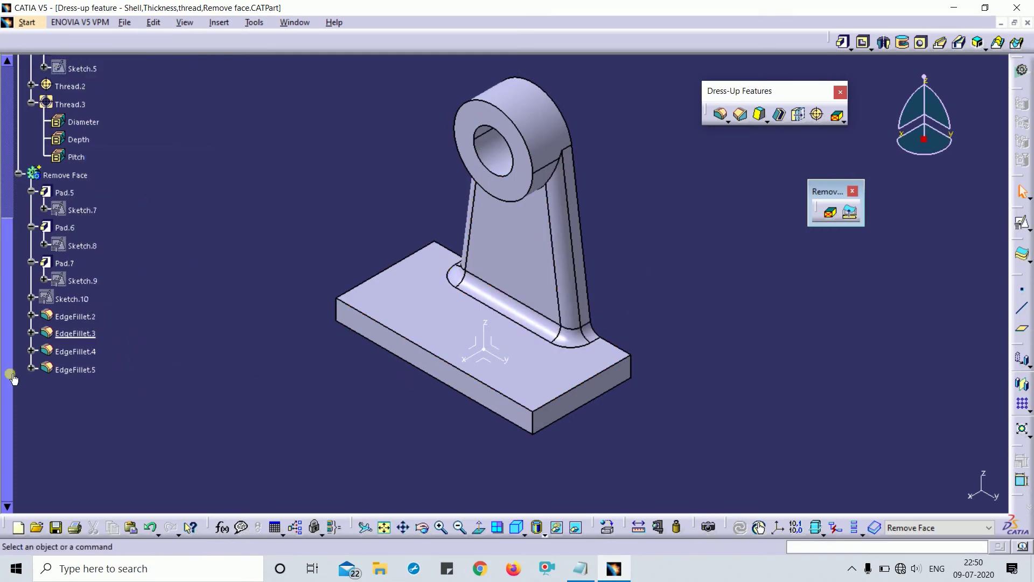
pyautogui.rightClick(68, 350)
pyautogui.click(139, 168)
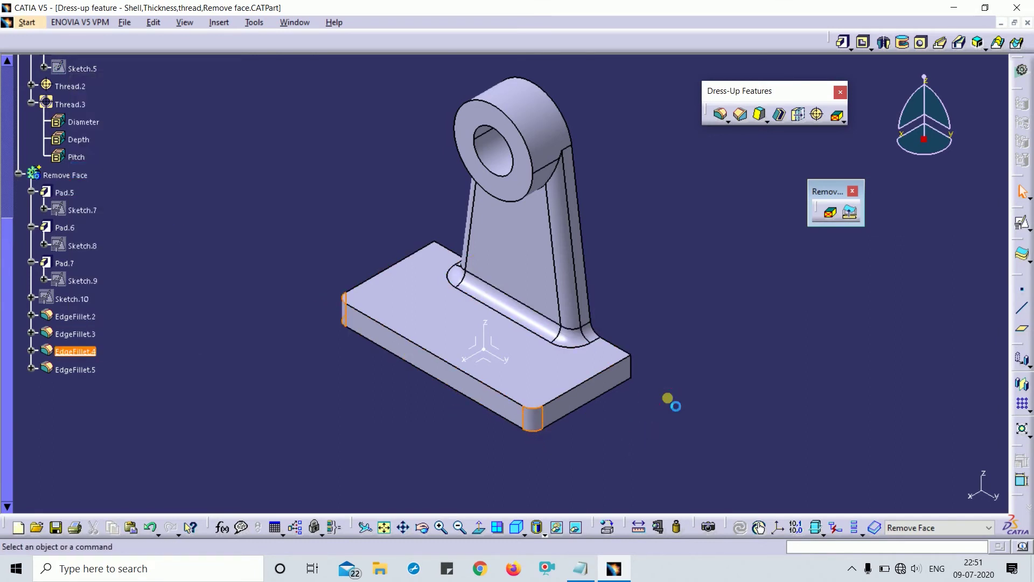
pyautogui.rightClick(78, 369)
pyautogui.click(131, 182)
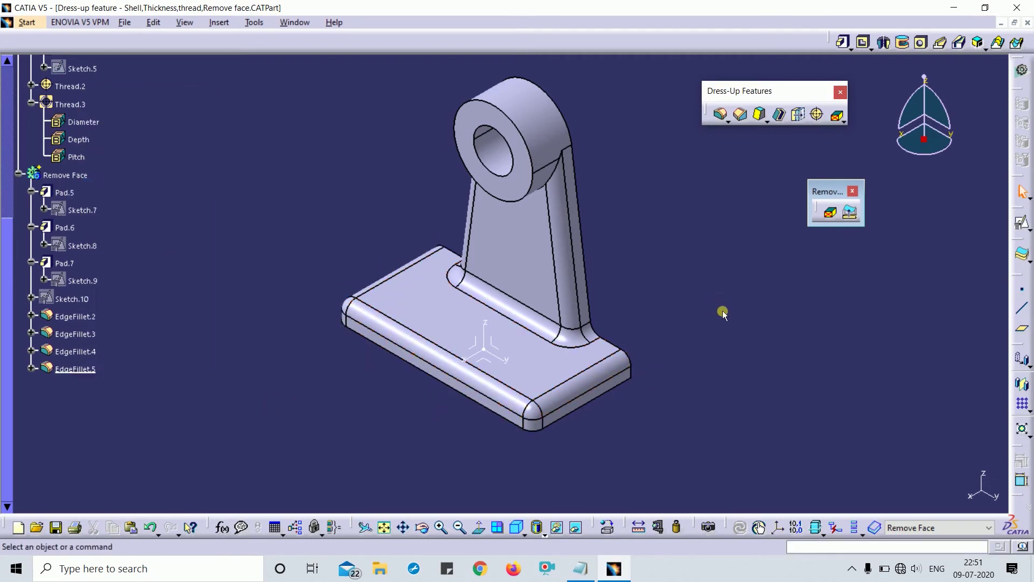
# Remove the long straight fillet face between the upright plate and the base with Remove Face, and undo the removal
pyautogui.moveTo(723, 329); pyautogui.dragTo(651, 304, button='middle')
pyautogui.click(831, 215)
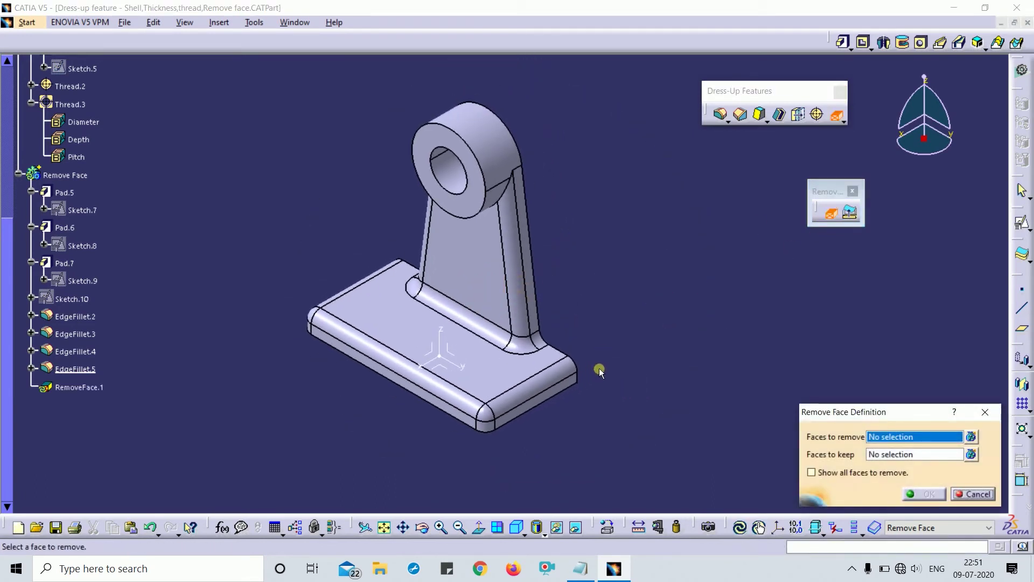
pyautogui.moveTo(600, 372); pyautogui.dragTo(601, 334, button='middle')
pyautogui.moveTo(876, 417); pyautogui.dragTo(733, 283)
pyautogui.keyDown('ctrl'); pyautogui.moveTo(725, 447); pyautogui.dragTo(727, 399, button='middle'); pyautogui.keyUp('ctrl')
pyautogui.moveTo(576, 353); pyautogui.dragTo(582, 334, button='middle')
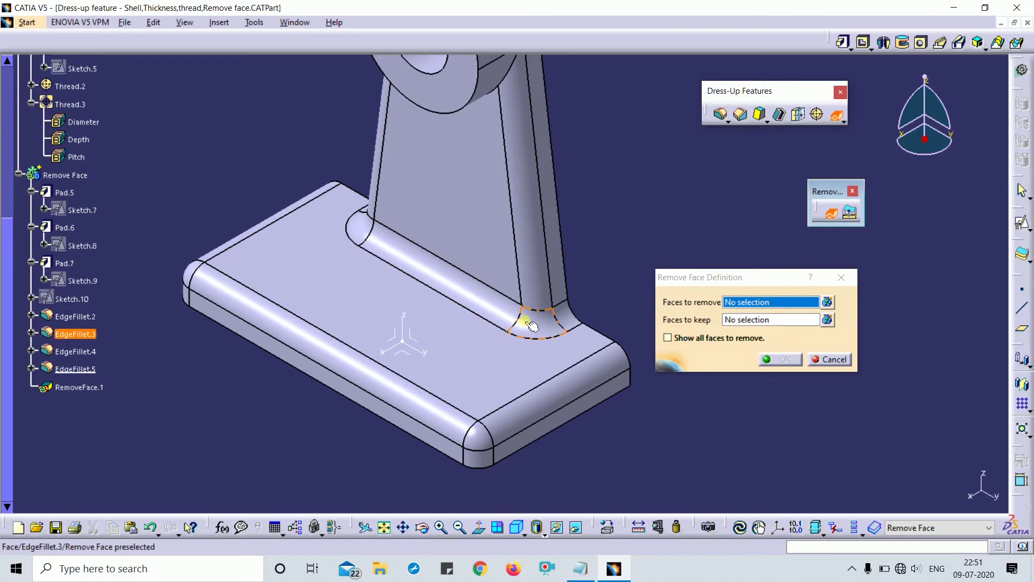
pyautogui.click(464, 307)
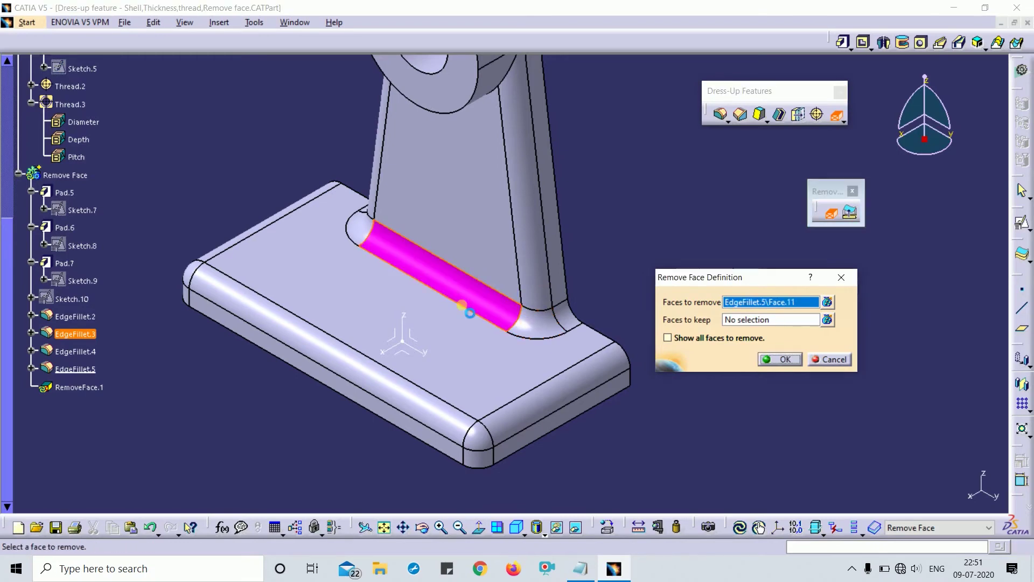
pyautogui.click(778, 362)
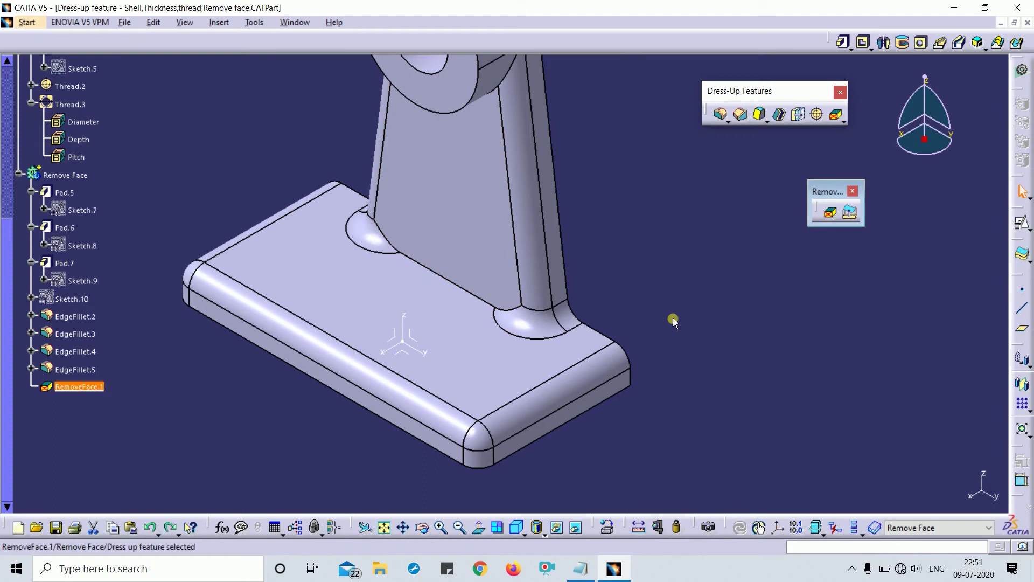
pyautogui.hotkey('ctrl', 'z')
# Try to remove only the rounded corner fillet face at the foot of the upright plate
pyautogui.click(829, 212)
pyautogui.click(563, 311)
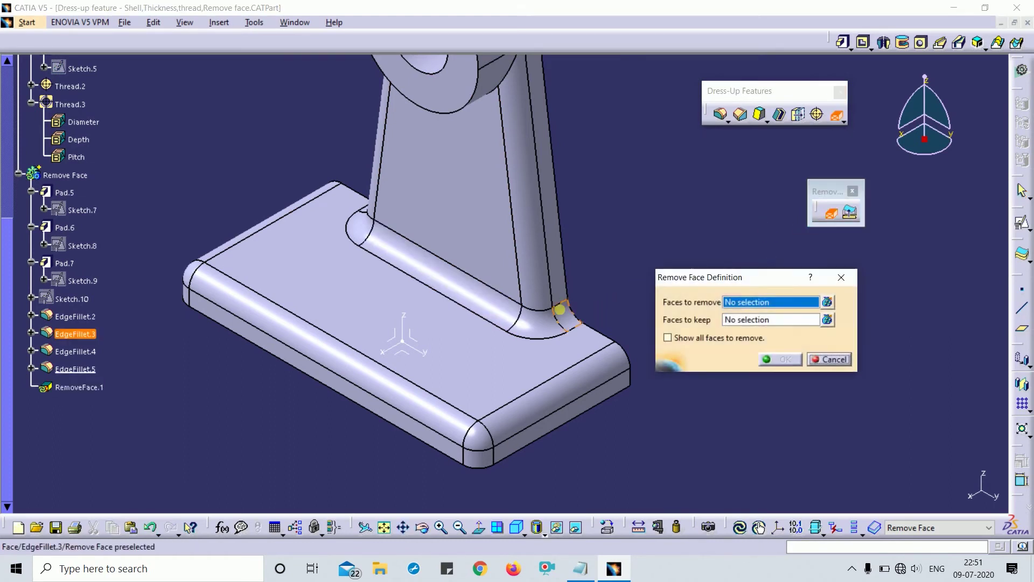
pyautogui.click(771, 356)
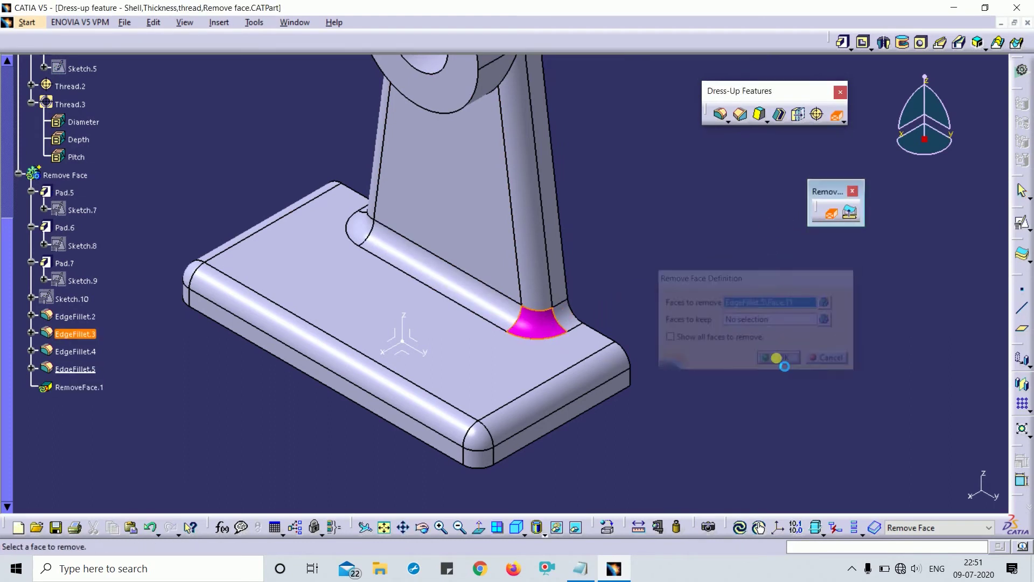
pyautogui.moveTo(558, 238); pyautogui.dragTo(365, 228)
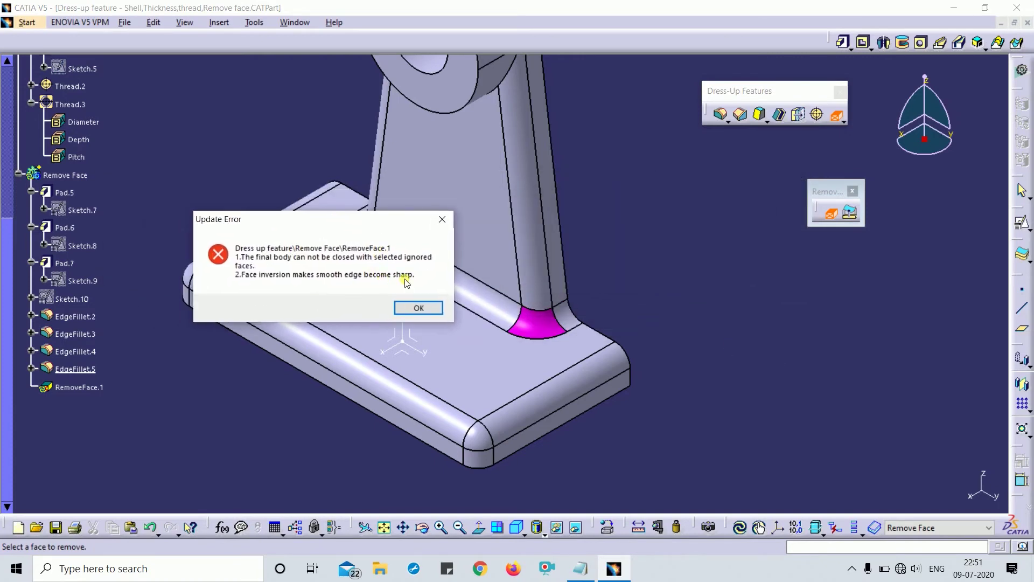
pyautogui.click(419, 308)
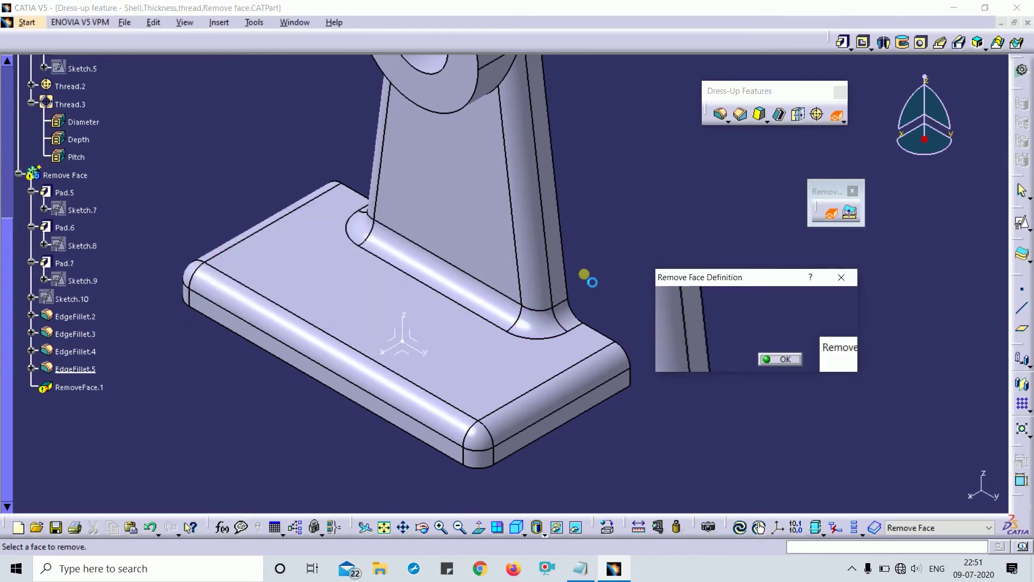
pyautogui.click(847, 277)
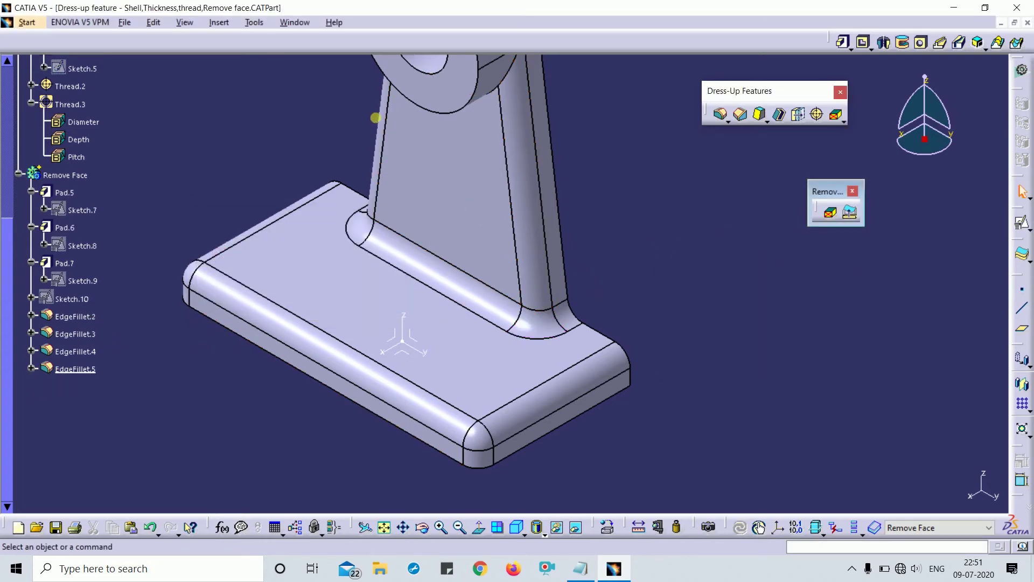
# Remove the upright plate's sloping edge fillet face together with the adjoining corner fillet face at its foot using Remove Face
pyautogui.moveTo(486, 199); pyautogui.dragTo(438, 302, button='middle')
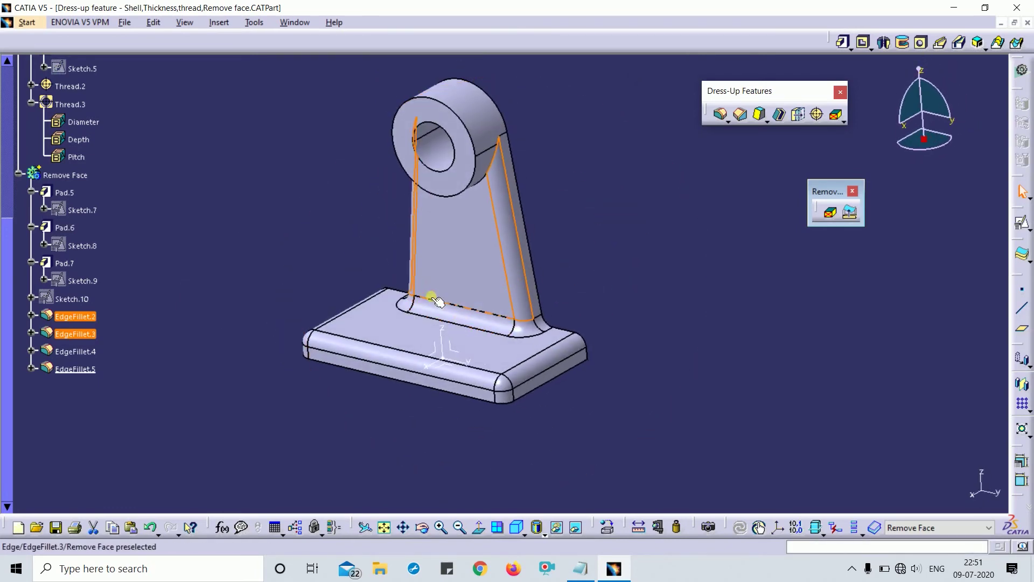
pyautogui.click(604, 310)
pyautogui.click(516, 528)
pyautogui.moveTo(631, 430); pyautogui.dragTo(672, 344, button='middle')
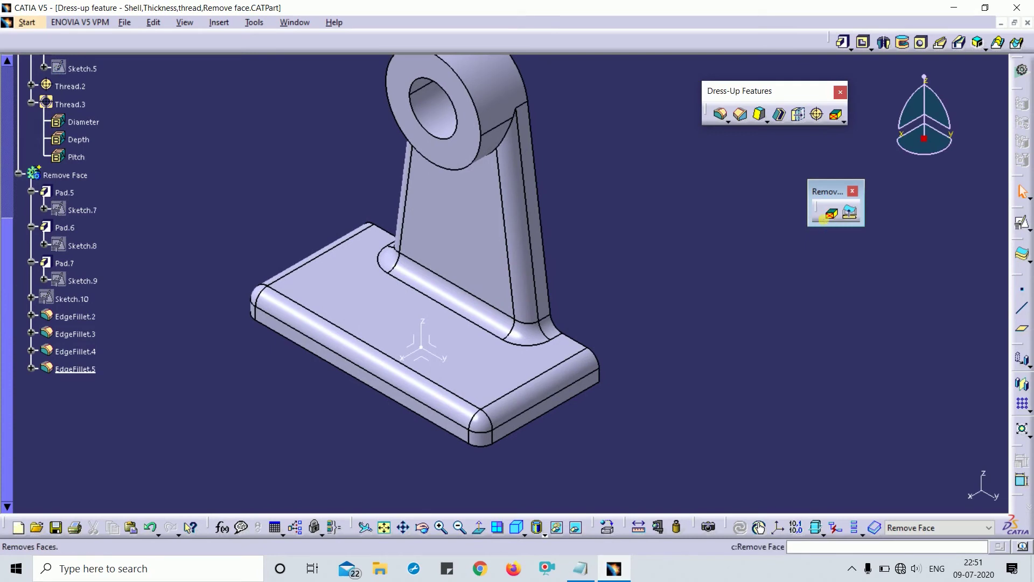
pyautogui.click(825, 216)
pyautogui.click(515, 213)
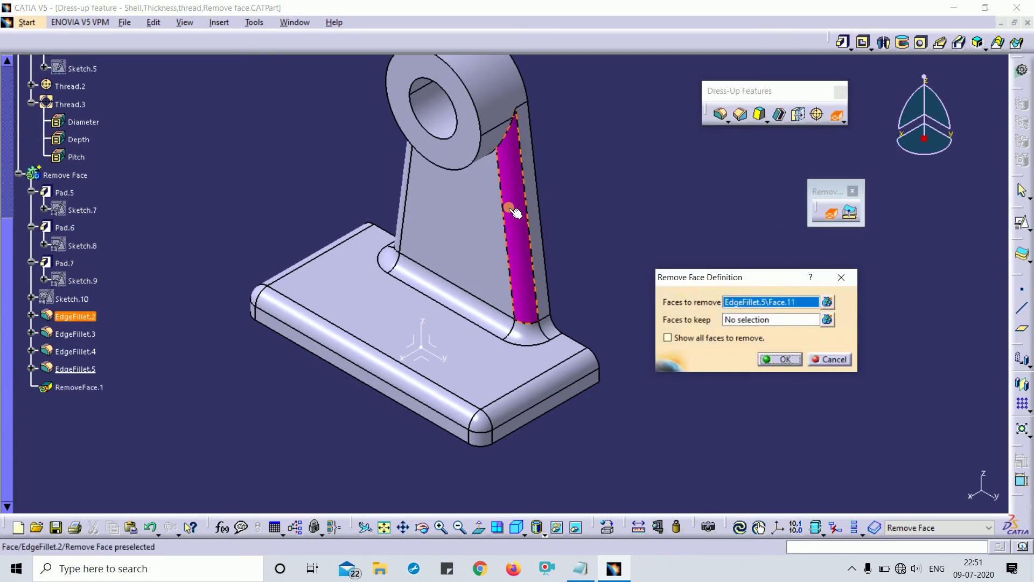
pyautogui.click(526, 333)
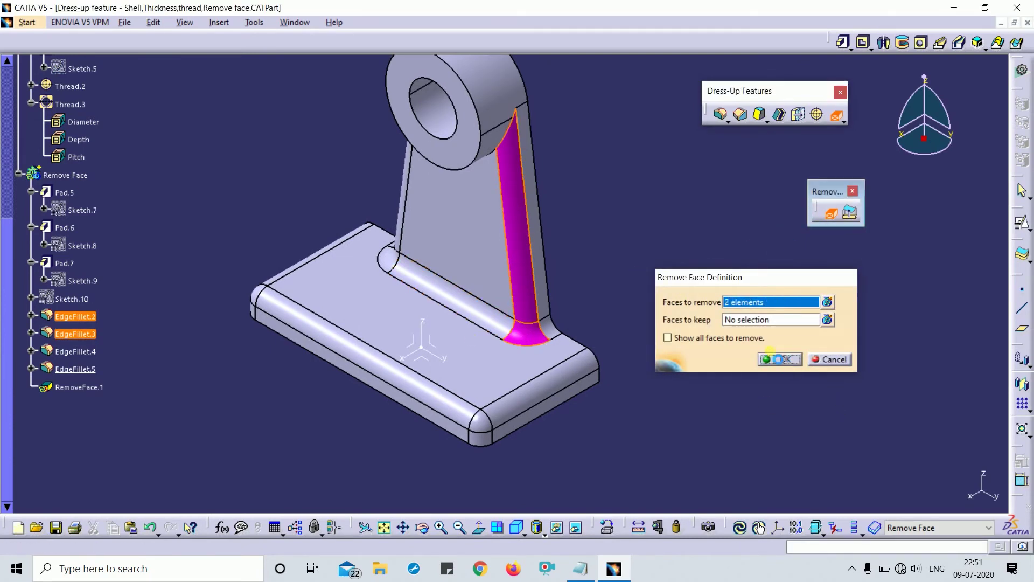
pyautogui.click(785, 360)
# Remove the opposite sloping edge fillet face of the upright plate together with its adjoining corner fillet face using Remove Face
pyautogui.click(831, 213)
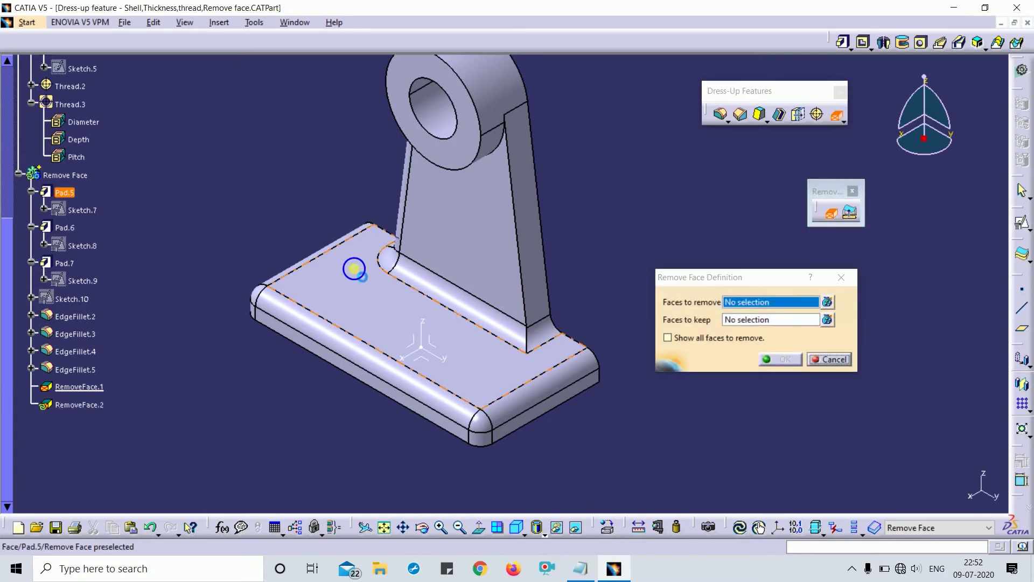
pyautogui.moveTo(349, 259); pyautogui.dragTo(548, 249, button='middle')
pyautogui.click(362, 177)
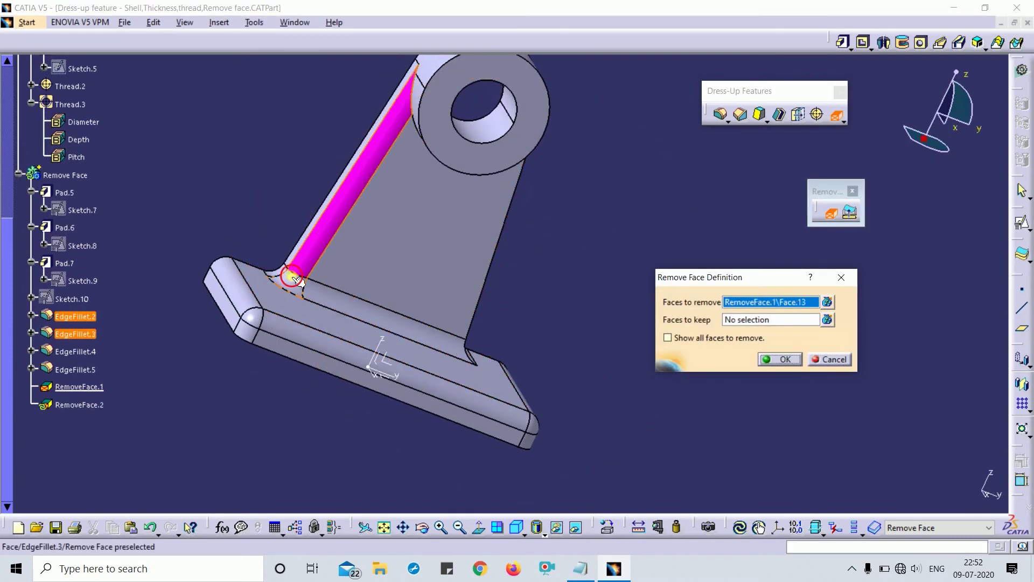
pyautogui.click(780, 360)
pyautogui.moveTo(648, 318); pyautogui.dragTo(930, 215, button='middle')
# Remove the remaining fillet faces along the foot of the upright plate with Remove Face
pyautogui.click(831, 214)
pyautogui.click(521, 366)
pyautogui.click(473, 357)
pyautogui.moveTo(309, 353); pyautogui.dragTo(565, 350, button='middle')
pyautogui.click(477, 432)
pyautogui.click(796, 365)
pyautogui.moveTo(769, 386); pyautogui.dragTo(442, 458, button='middle')
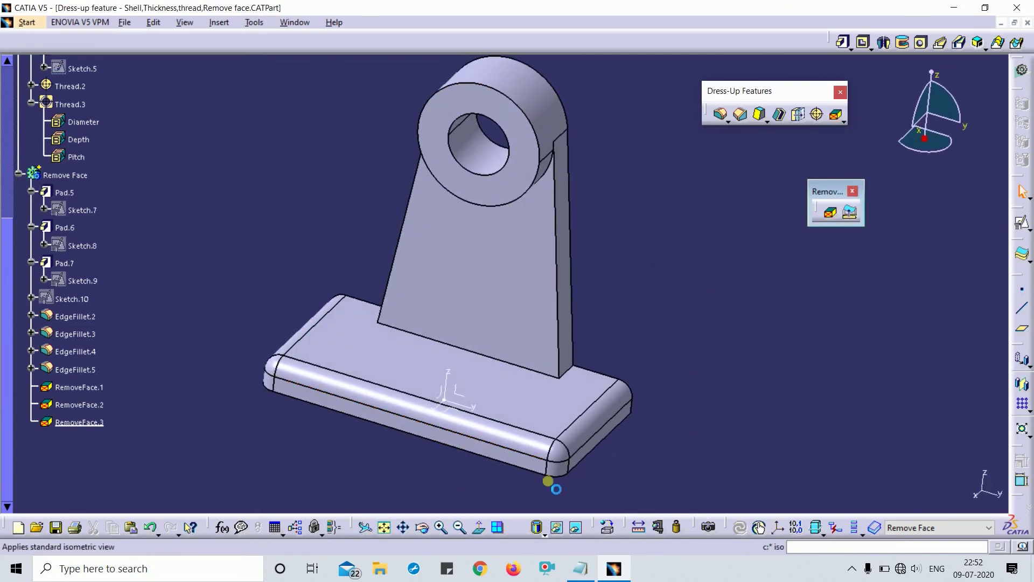
# Undo the Remove Face operations on the bracket's fillets and the in-work object change made before them
pyautogui.hotkey('ctrl', 'z')
pyautogui.hotkey('ctrl', 'z')
pyautogui.hotkey('ctrl', 'z')
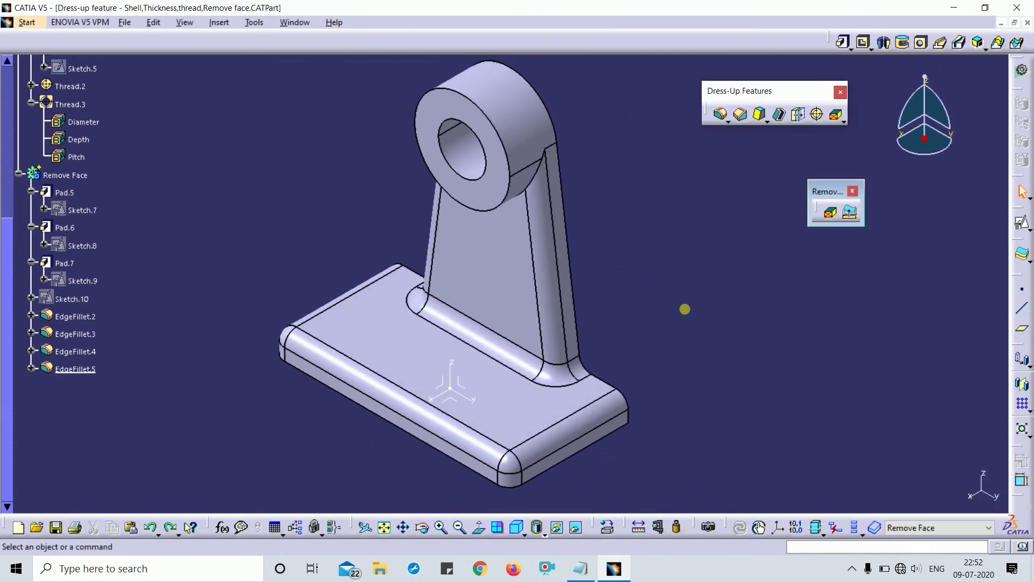
pyautogui.hotkey('ctrl', 'z')
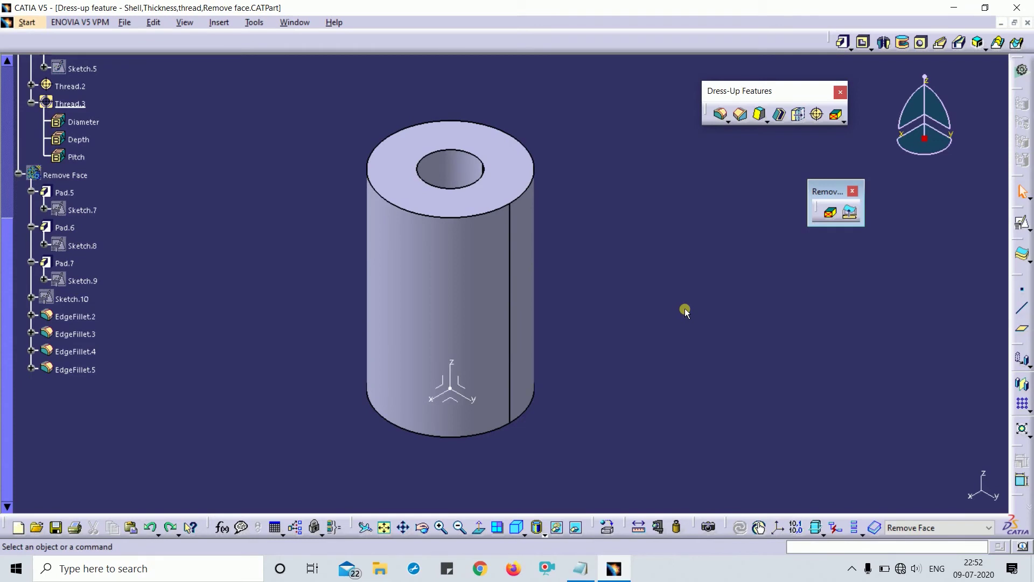
# Show the Remove Face body and hide the Thread / Tap body
pyautogui.click(62, 178)
pyautogui.press('space')
pyautogui.scroll(4, 90, 206)
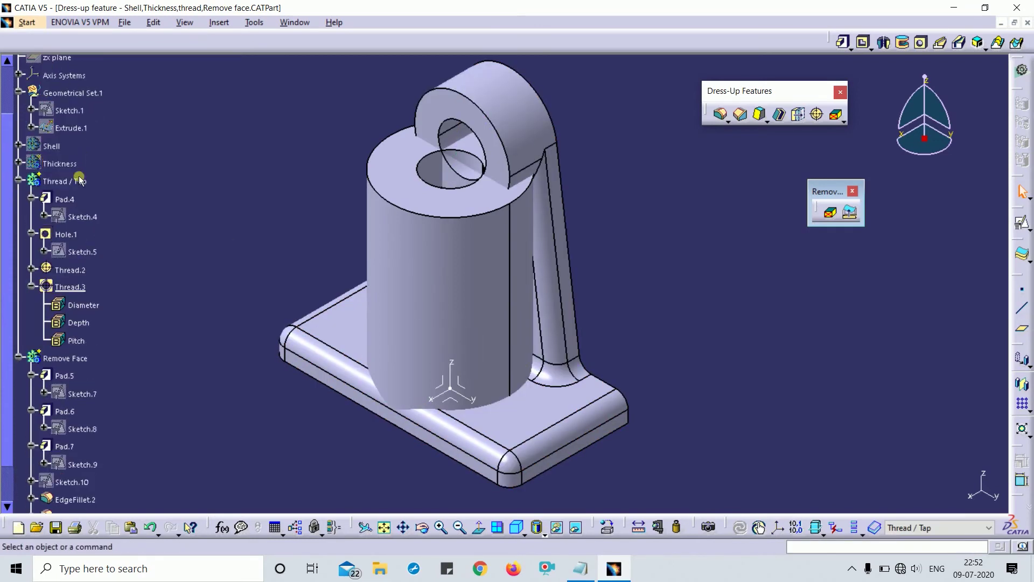
pyautogui.click(69, 183)
pyautogui.press('space')
pyautogui.keyDown('ctrl'); pyautogui.moveTo(610, 286); pyautogui.dragTo(610, 264, button='middle'); pyautogui.keyUp('ctrl')
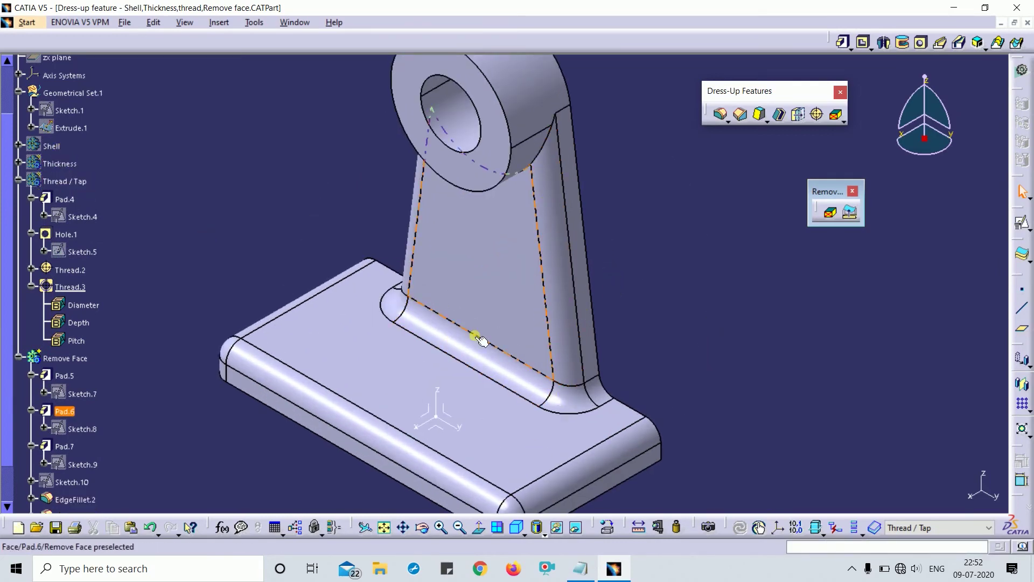
pyautogui.moveTo(667, 299)
pyautogui.keyDown('ctrl'); pyautogui.mouseDown(button='middle')
pyautogui.moveTo(669, 344)
pyautogui.moveTo(669, 308)
pyautogui.mouseUp(button='middle'); pyautogui.keyUp('ctrl')
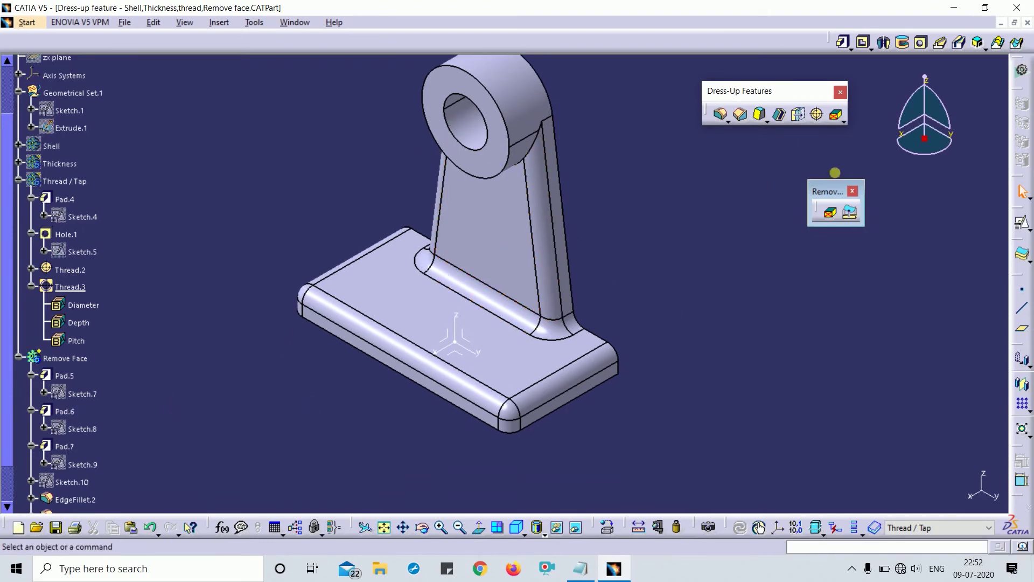
pyautogui.click(828, 216)
pyautogui.click(513, 424)
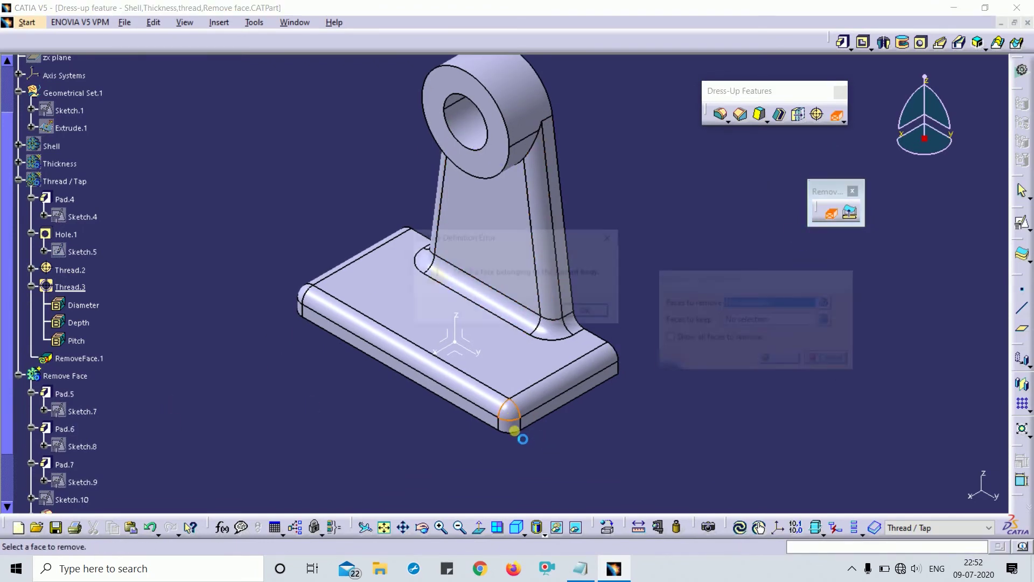
pyautogui.click(607, 311)
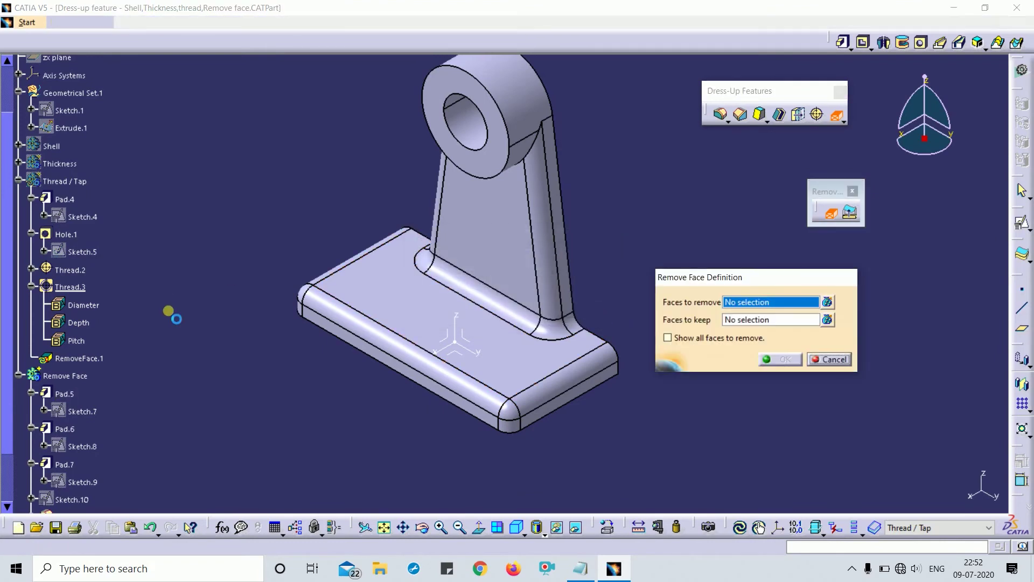
pyautogui.press('Escape')
# Define the Remove Face body as the in-work object
pyautogui.click(64, 358)
pyautogui.rightClick(64, 357)
pyautogui.click(142, 176)
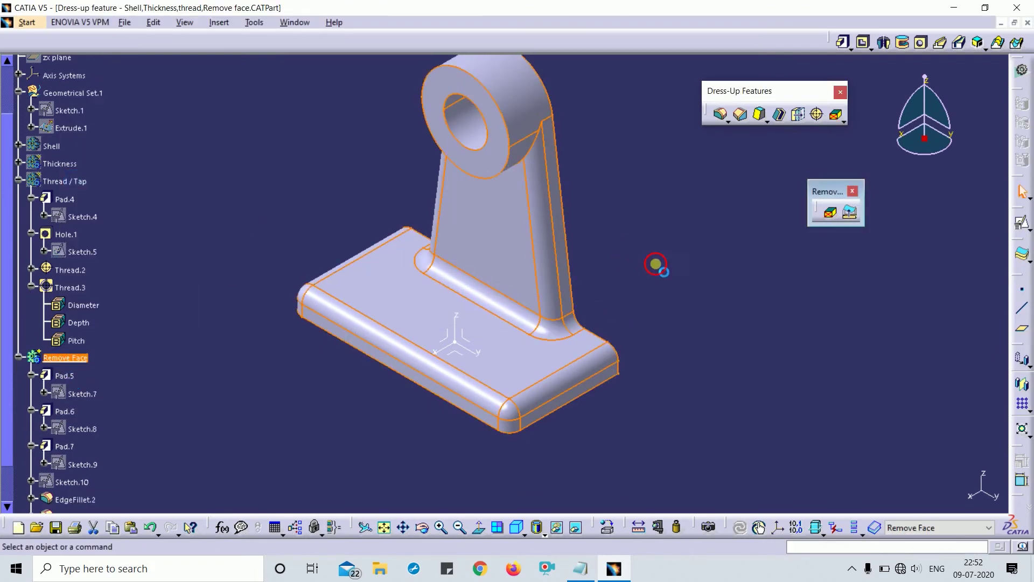
# Remove the two rounded faces at the base's front vertical corner with Remove Face, and undo the removal
pyautogui.click(821, 211)
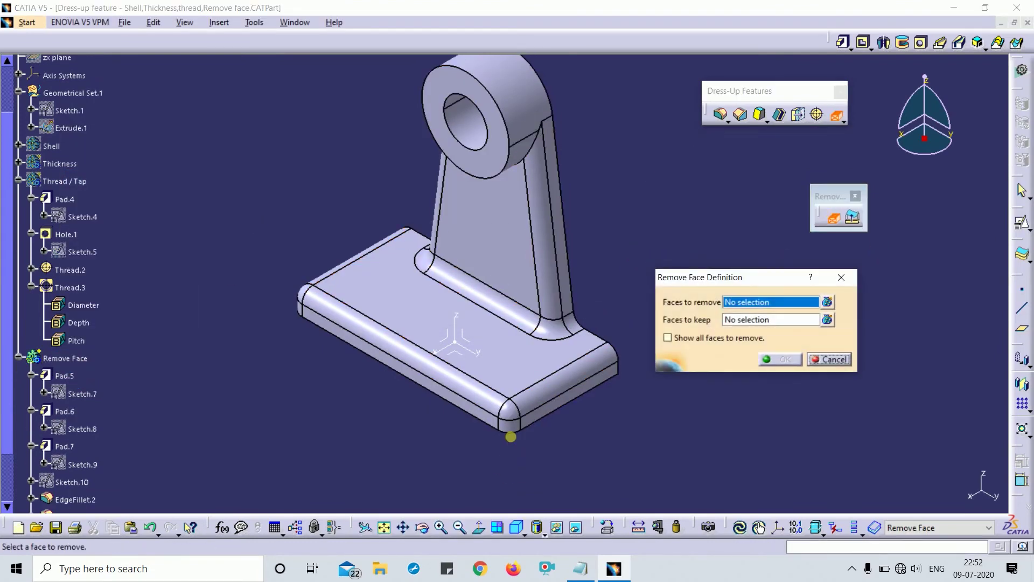
pyautogui.click(510, 428)
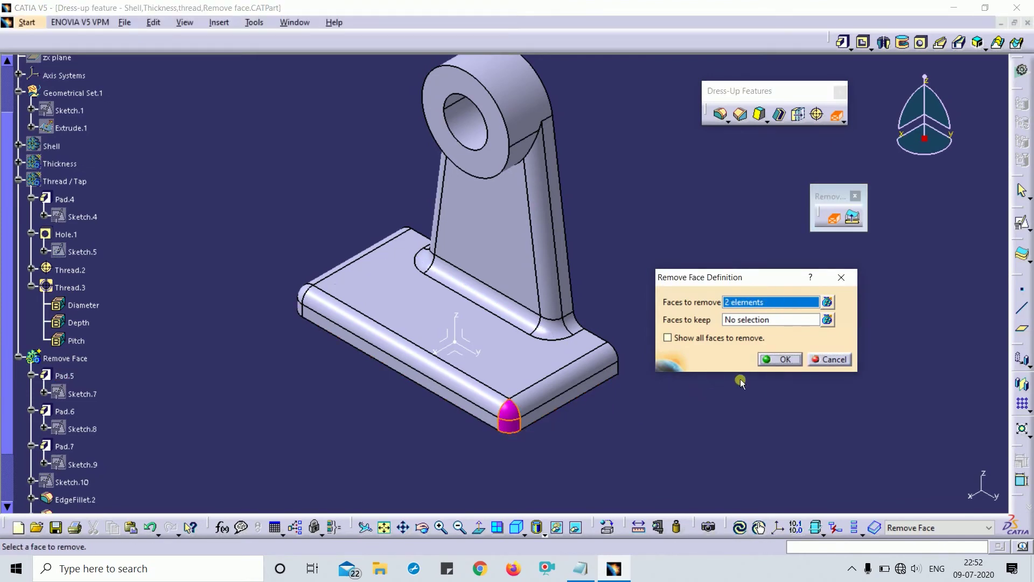
pyautogui.click(770, 358)
pyautogui.moveTo(572, 425); pyautogui.dragTo(568, 401, button='middle')
pyautogui.hotkey('ctrl', 'z')
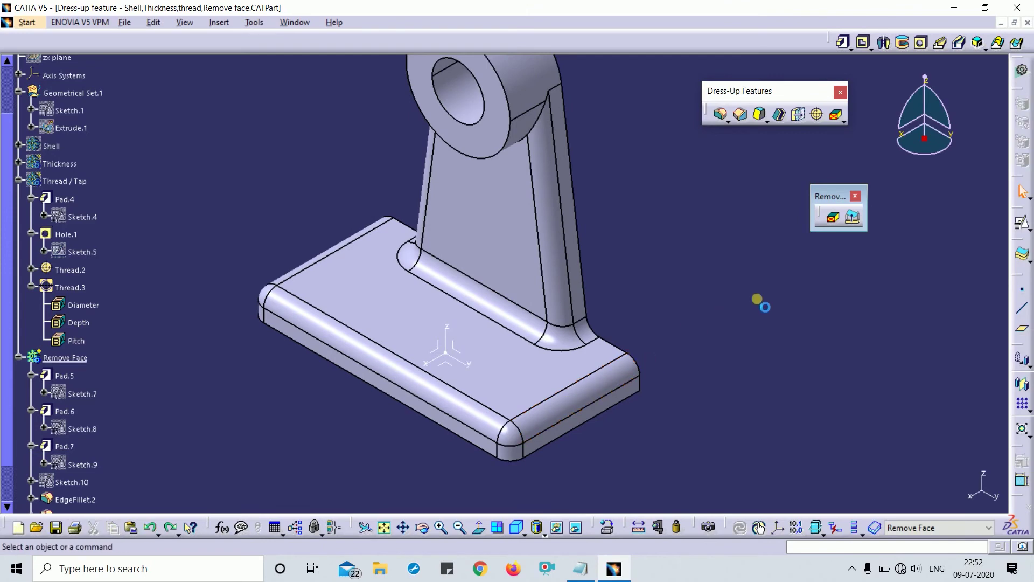
# Try to remove only the fillet face along the base's short top edge with Remove Face
pyautogui.click(835, 223)
pyautogui.click(536, 429)
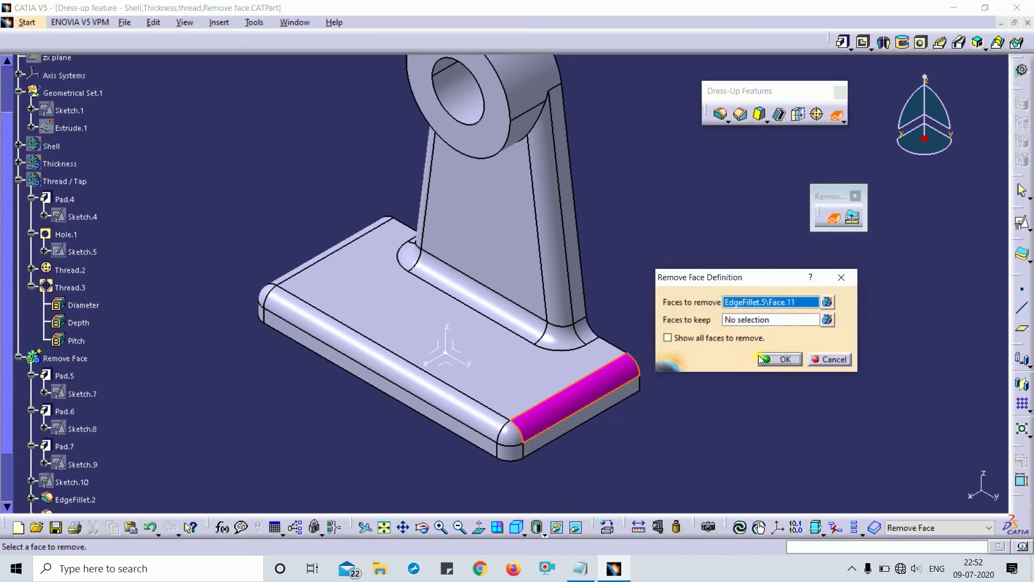
pyautogui.click(779, 360)
pyautogui.click(610, 313)
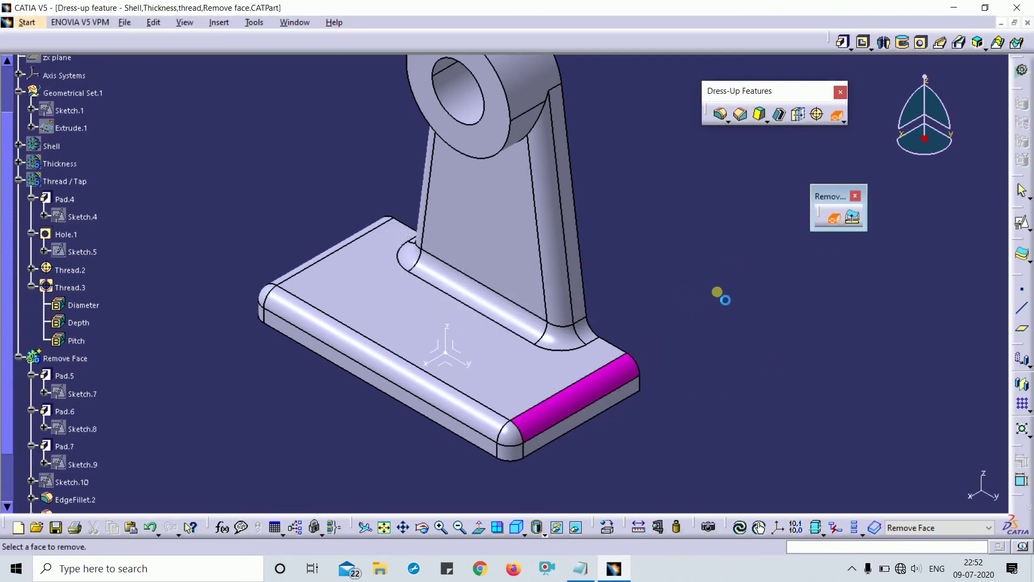
pyautogui.click(850, 277)
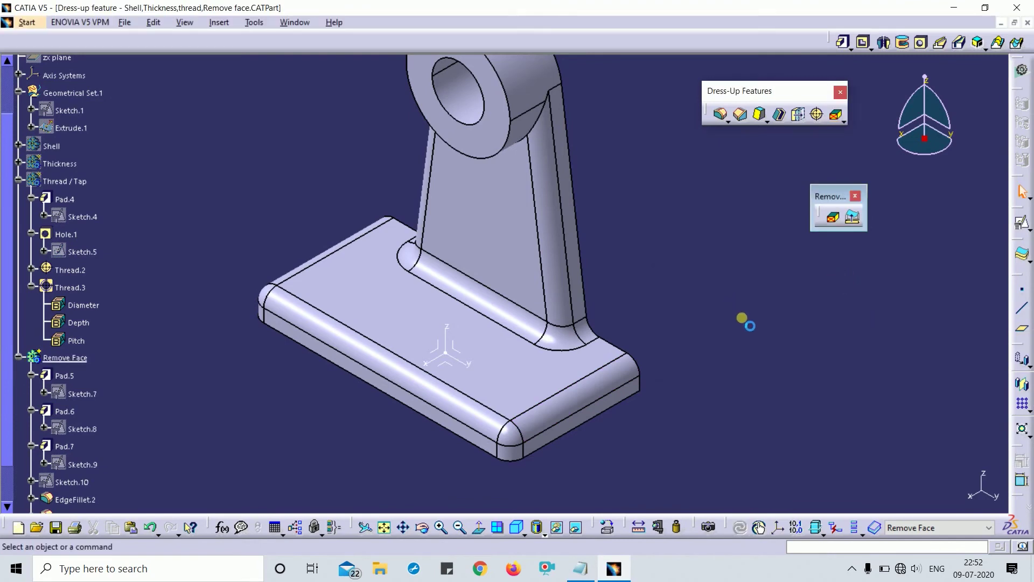
pyautogui.moveTo(581, 363); pyautogui.dragTo(783, 327, button='middle')
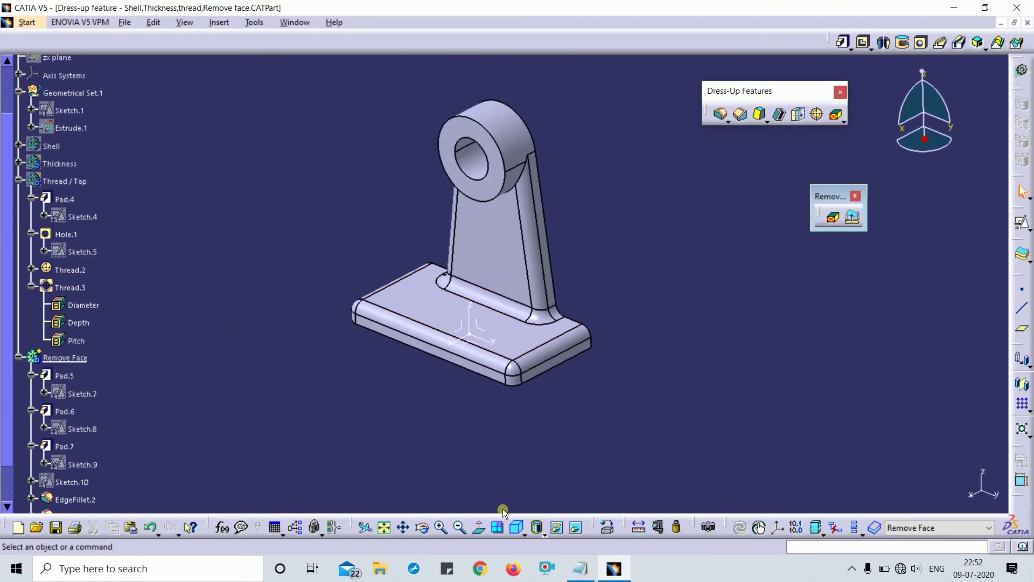
pyautogui.click(518, 529)
pyautogui.moveTo(683, 372); pyautogui.dragTo(647, 355, button='middle')
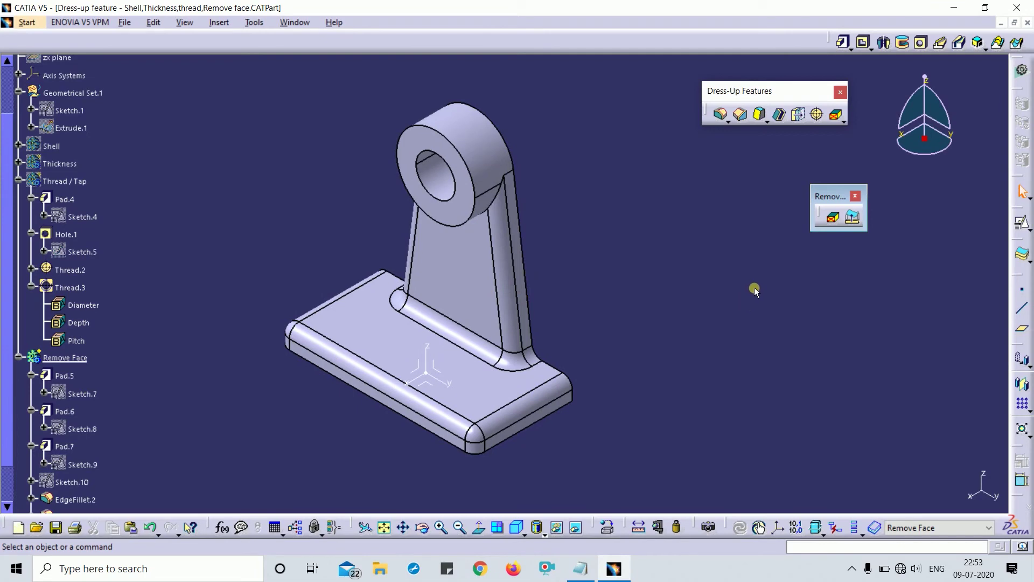
pyautogui.click(20, 359)
pyautogui.click(21, 358)
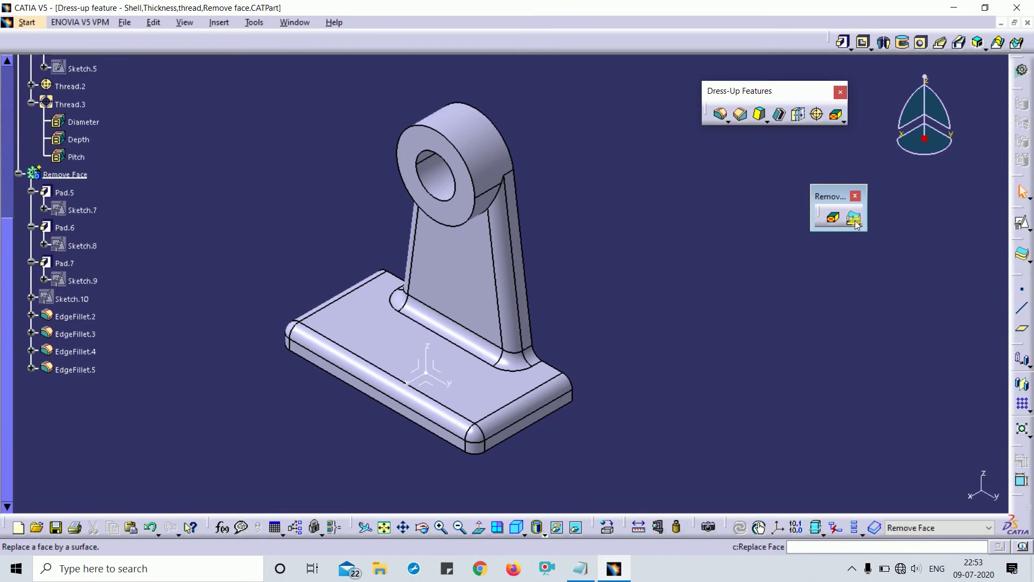
pyautogui.click(591, 300)
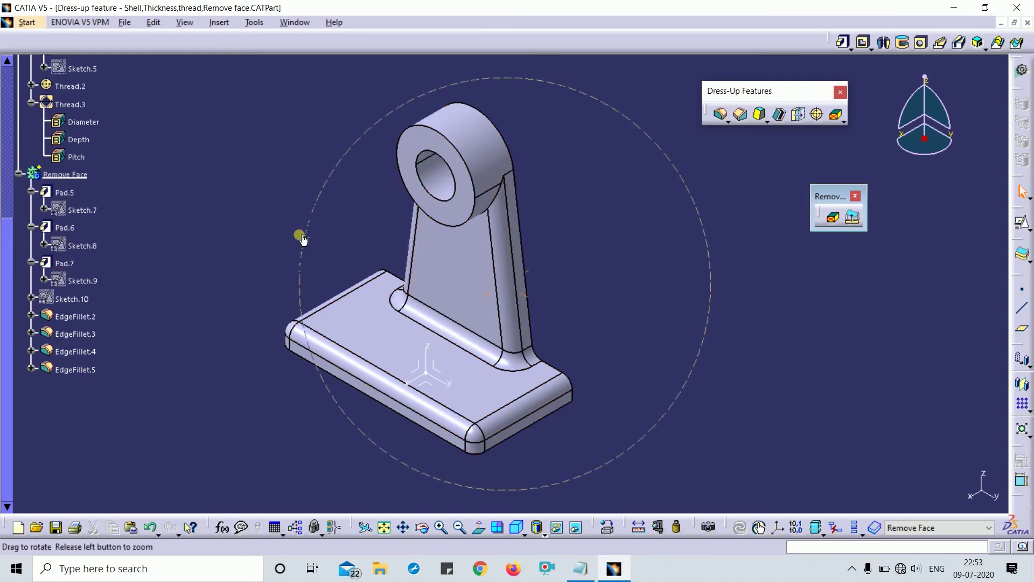
# Show Sketch.10 of the Remove Face body to view its curve, and hide it again
pyautogui.moveTo(301, 237); pyautogui.dragTo(300, 272, button='middle')
pyautogui.scroll(3, 112, 215)
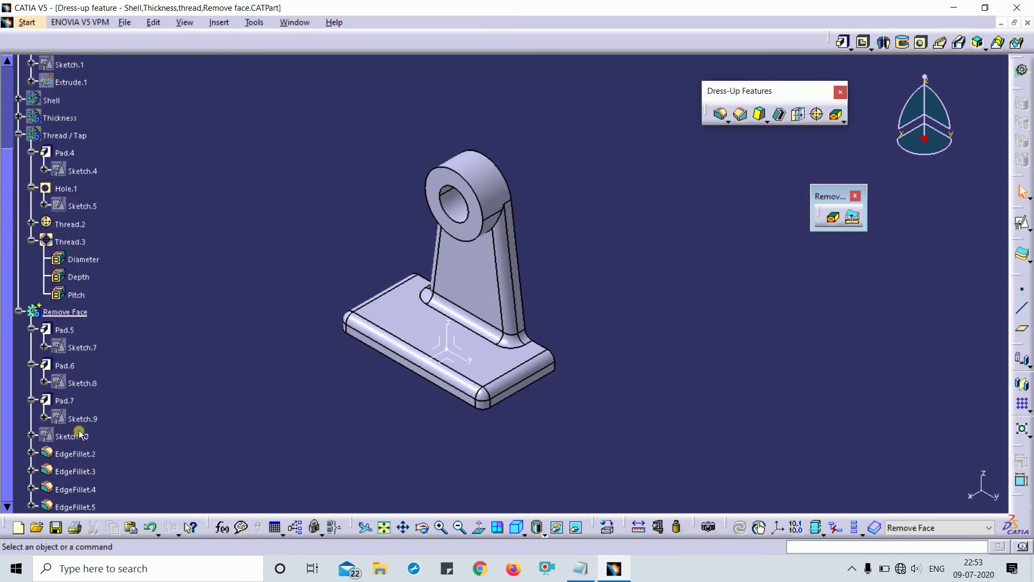
pyautogui.doubleClick(79, 435)
pyautogui.moveTo(572, 317); pyautogui.dragTo(613, 223, button='middle')
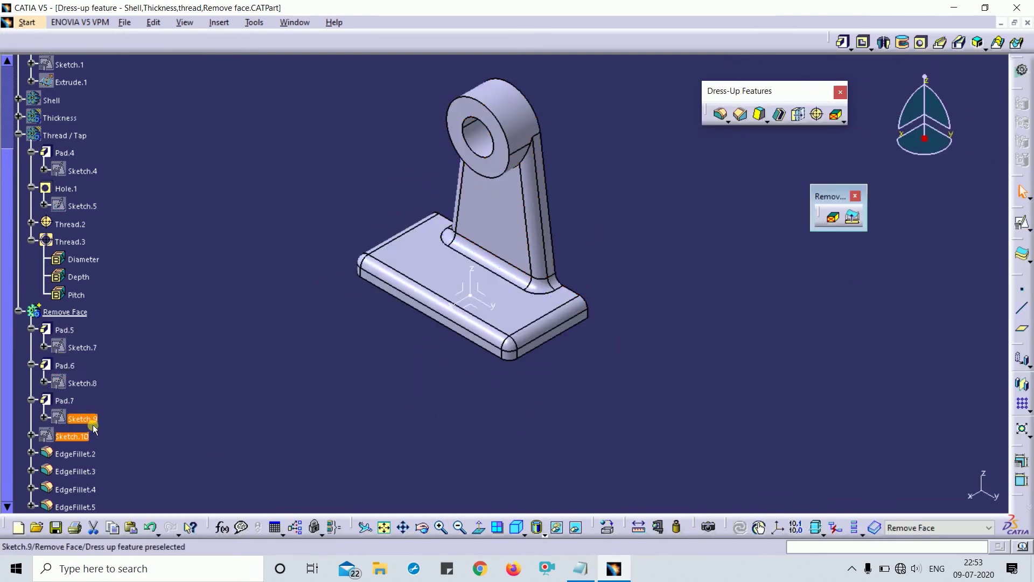
pyautogui.click(91, 446)
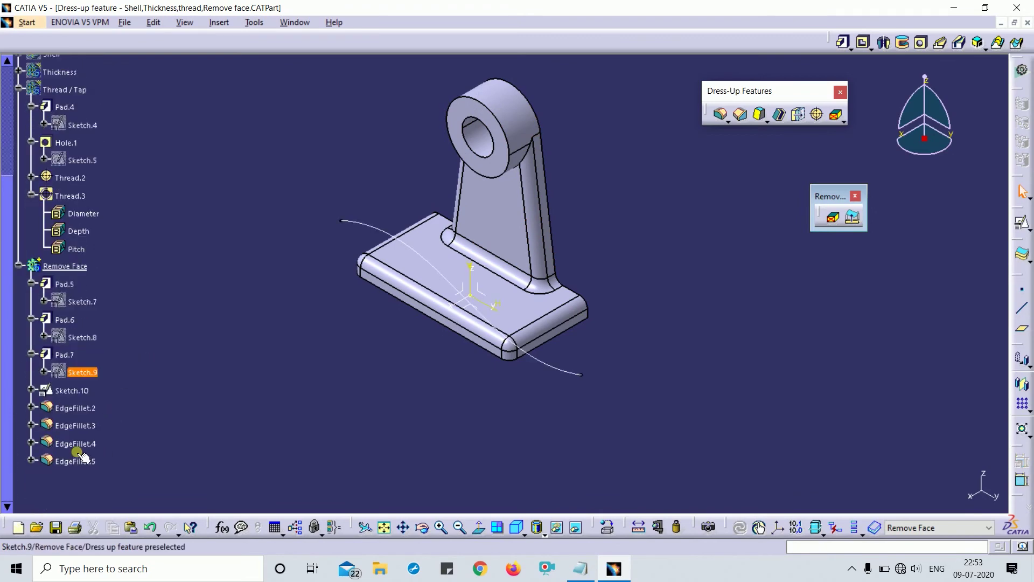
pyautogui.scroll(5, 235, 395)
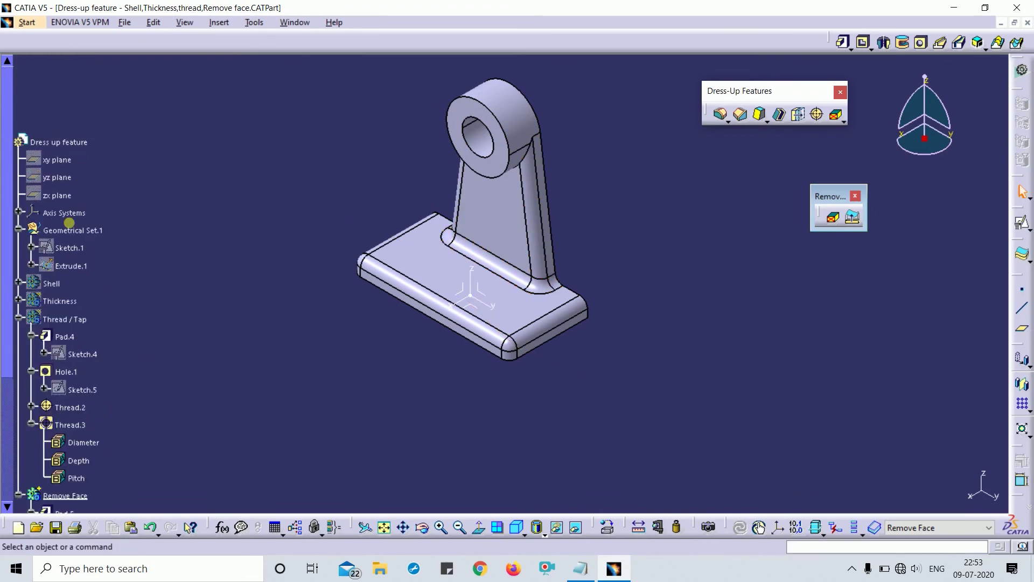
# Show the Extrude.1 surface in Geometrical Set.1 and view its extruded surface definition without changing it
pyautogui.click(70, 266)
pyautogui.press('space')
pyautogui.moveTo(416, 359); pyautogui.dragTo(429, 389, button='middle')
pyautogui.doubleClick(431, 389)
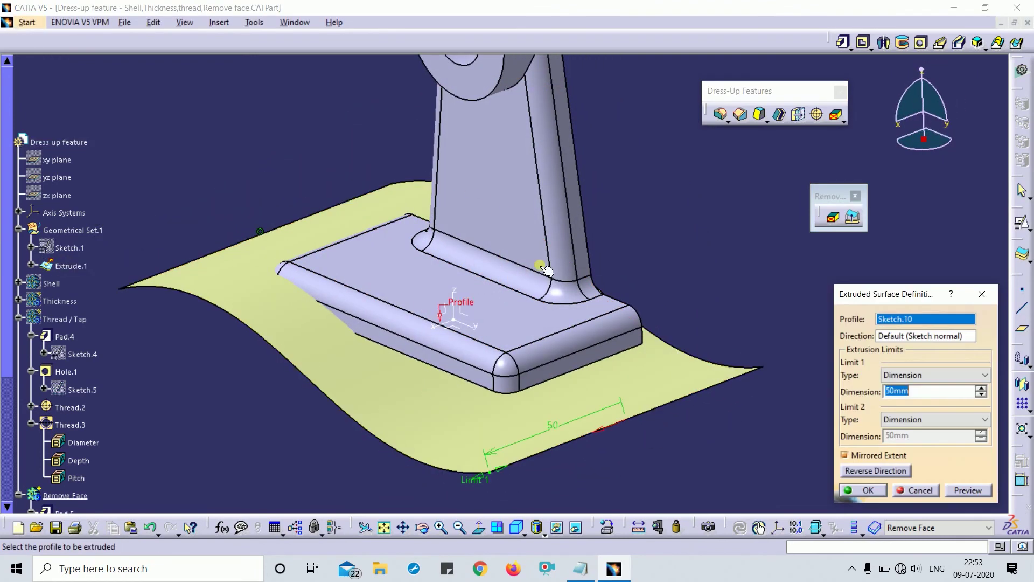
pyautogui.press('Escape')
pyautogui.moveTo(360, 324); pyautogui.dragTo(444, 565, button='middle')
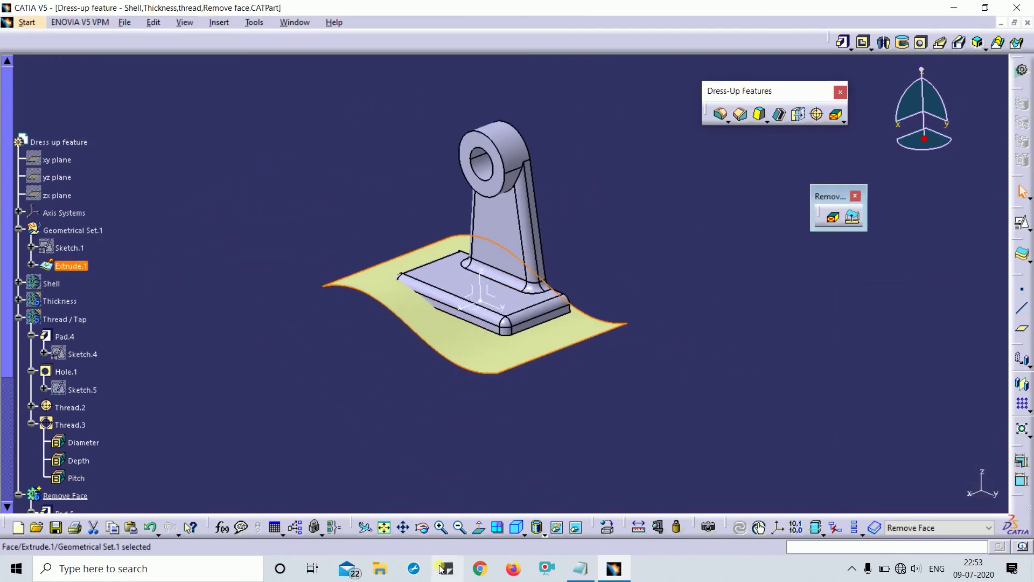
pyautogui.click(513, 529)
# Switch to the Generative Shape Design workbench to view the surface extrusion command, and return to Part Design
pyautogui.click(38, 26)
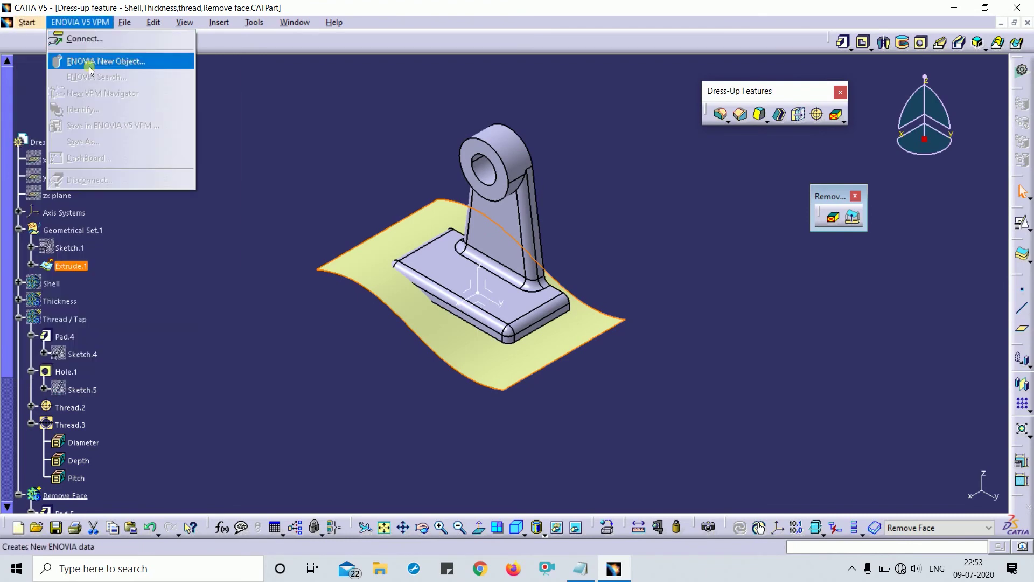
pyautogui.moveTo(108, 71)
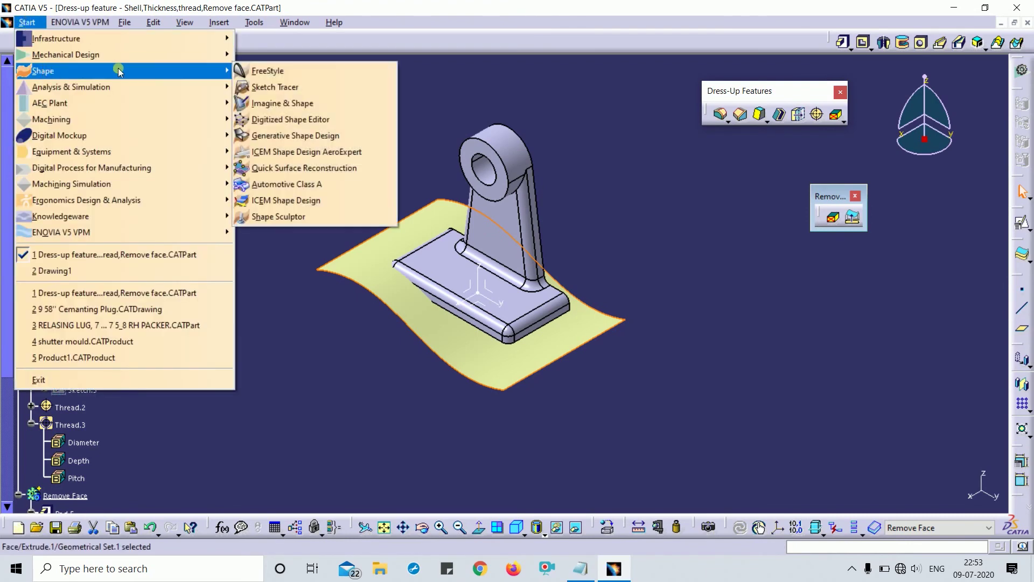
pyautogui.click(294, 141)
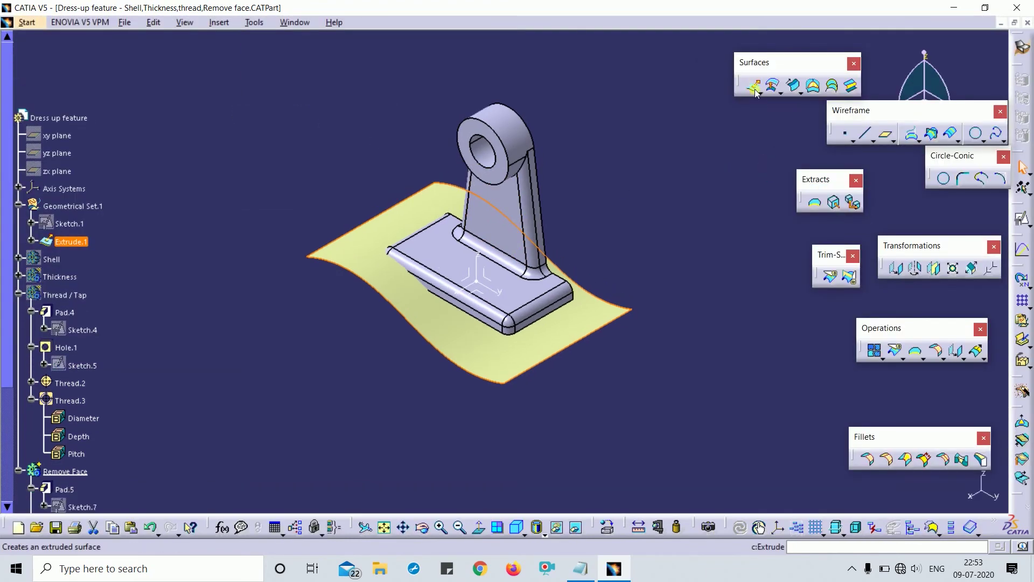
pyautogui.click(26, 22)
pyautogui.moveTo(65, 52)
pyautogui.click(272, 54)
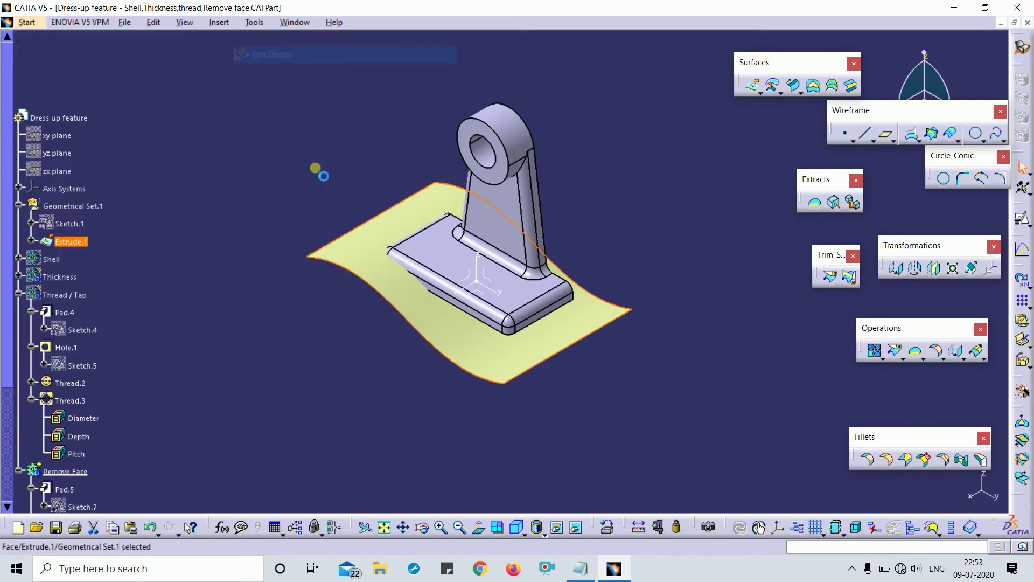
# Replace the bottom face of the bracket's base with the Extrude.1 surface using Replace Face
pyautogui.moveTo(512, 423); pyautogui.dragTo(523, 294, button='middle')
pyautogui.moveTo(438, 397); pyautogui.dragTo(376, 404, button='middle')
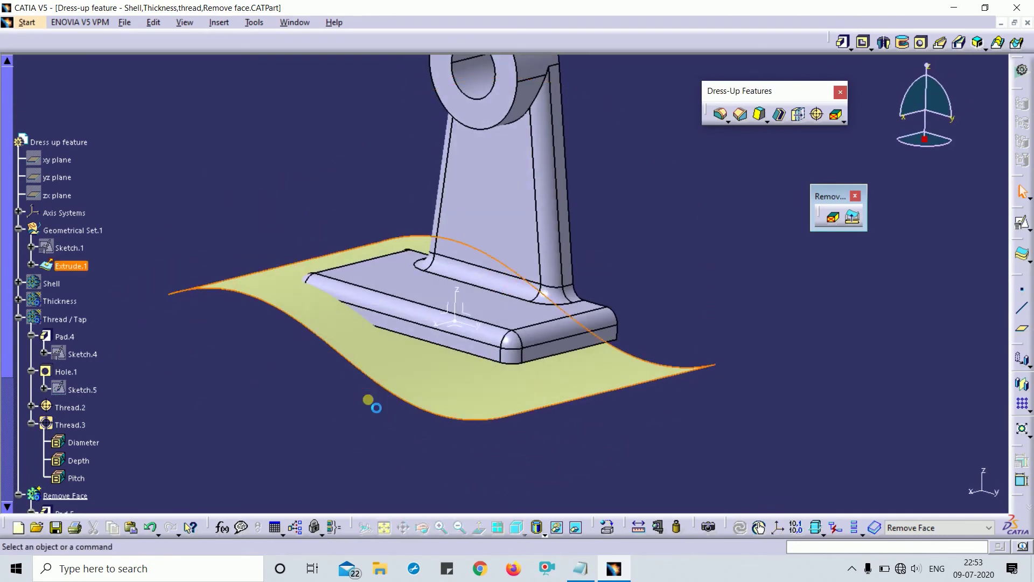
pyautogui.moveTo(306, 356); pyautogui.dragTo(377, 435, button='middle')
pyautogui.click(516, 527)
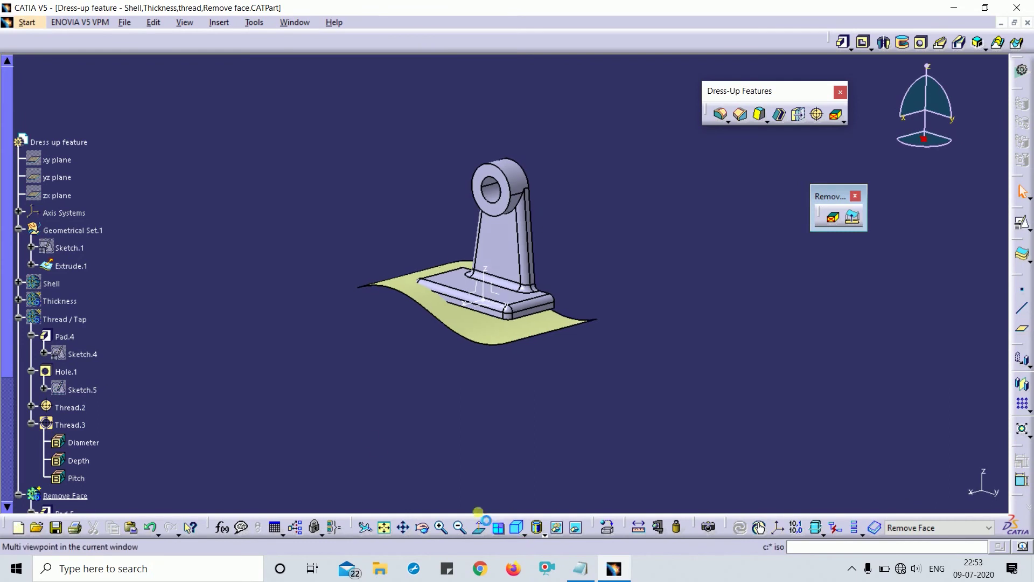
pyautogui.scroll(-3, 237, 303)
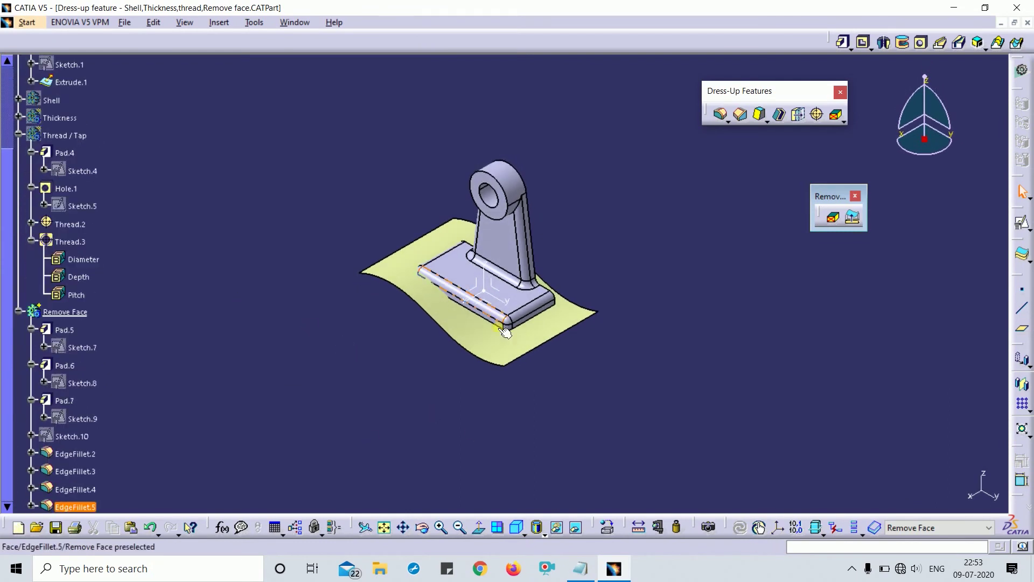
pyautogui.click(852, 220)
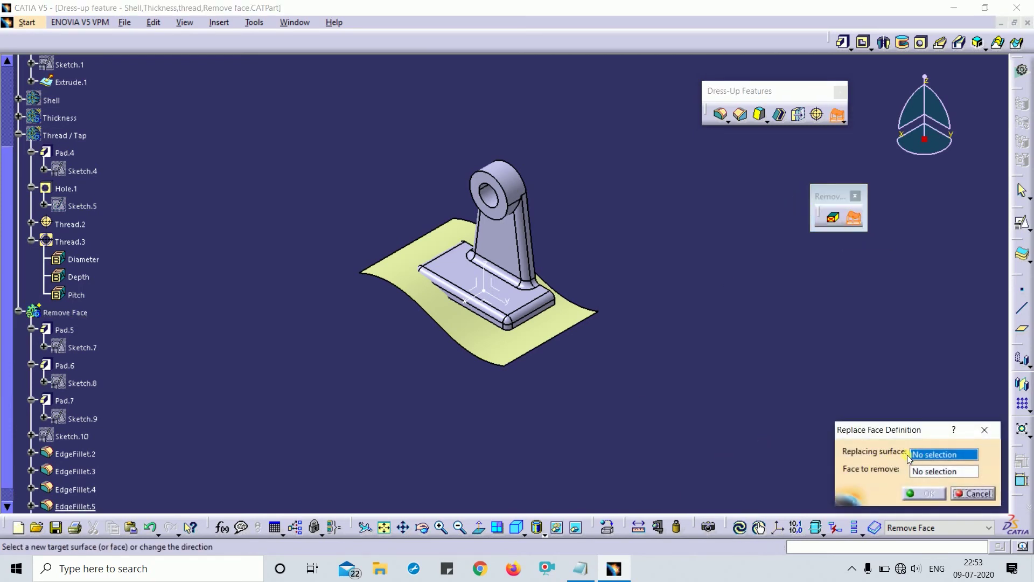
pyautogui.click(479, 351)
pyautogui.moveTo(458, 408); pyautogui.dragTo(618, 168, button='middle')
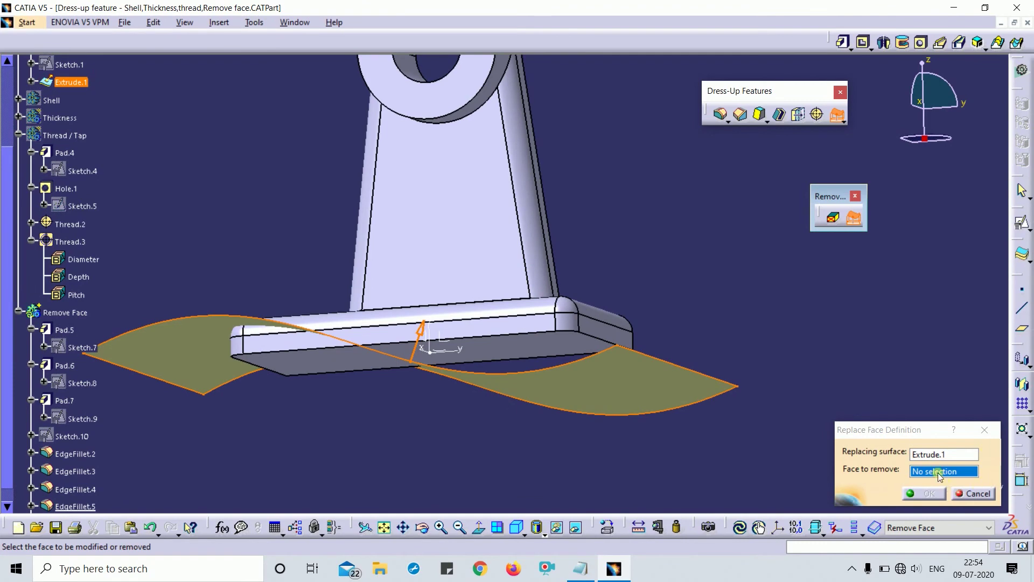
pyautogui.click(532, 354)
pyautogui.moveTo(538, 189); pyautogui.dragTo(857, 435, button='middle')
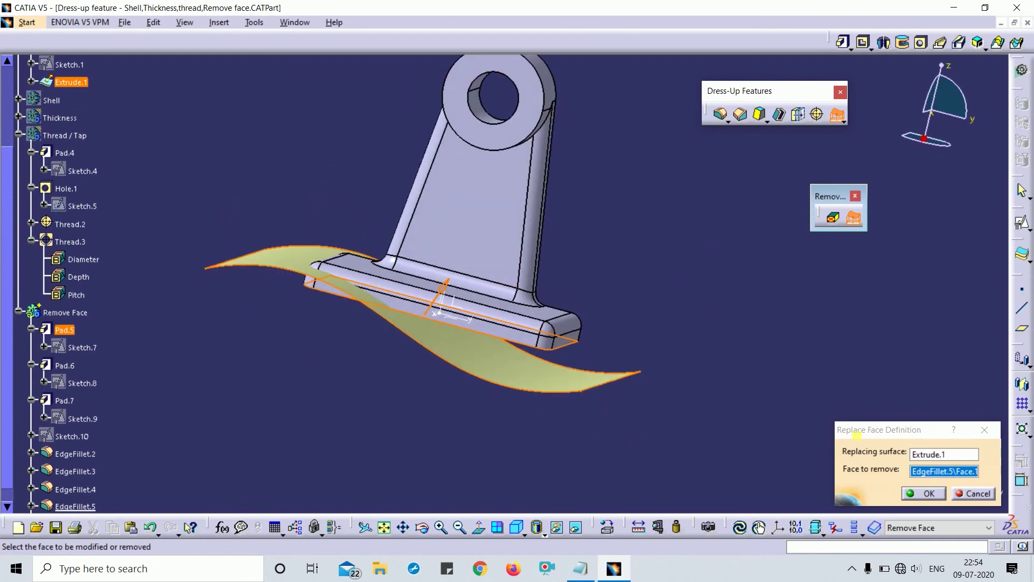
pyautogui.click(942, 495)
pyautogui.moveTo(609, 426); pyautogui.dragTo(641, 404, button='middle')
pyautogui.moveTo(544, 350); pyautogui.dragTo(586, 397, button='middle')
# Hide the Extrude.1 surface and show the bracket in isometric view
pyautogui.rightClick(612, 352)
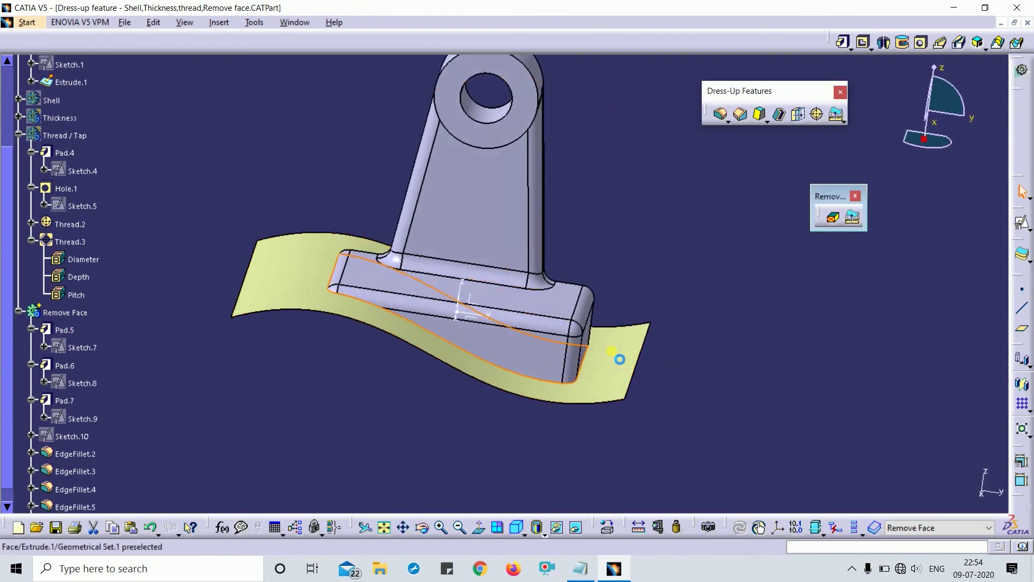
pyautogui.rightClick(74, 82)
pyautogui.click(103, 115)
pyautogui.moveTo(503, 406); pyautogui.dragTo(606, 474, button='middle')
pyautogui.click(517, 528)
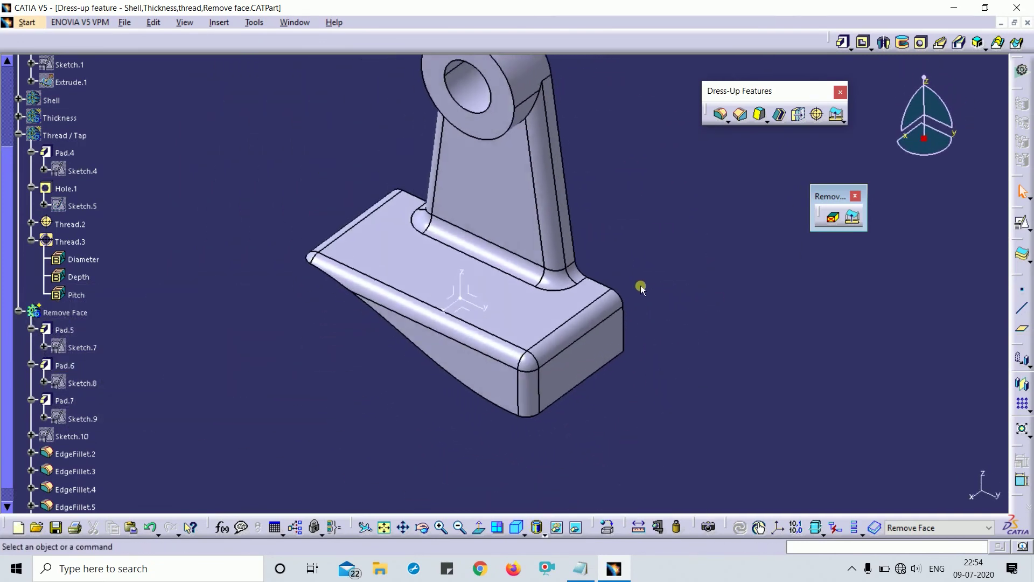
# Collapse the Remove Face and Thread / Tap branches, and swap the displayed body from Remove Face to Shell
pyautogui.scroll(3, 238, 356)
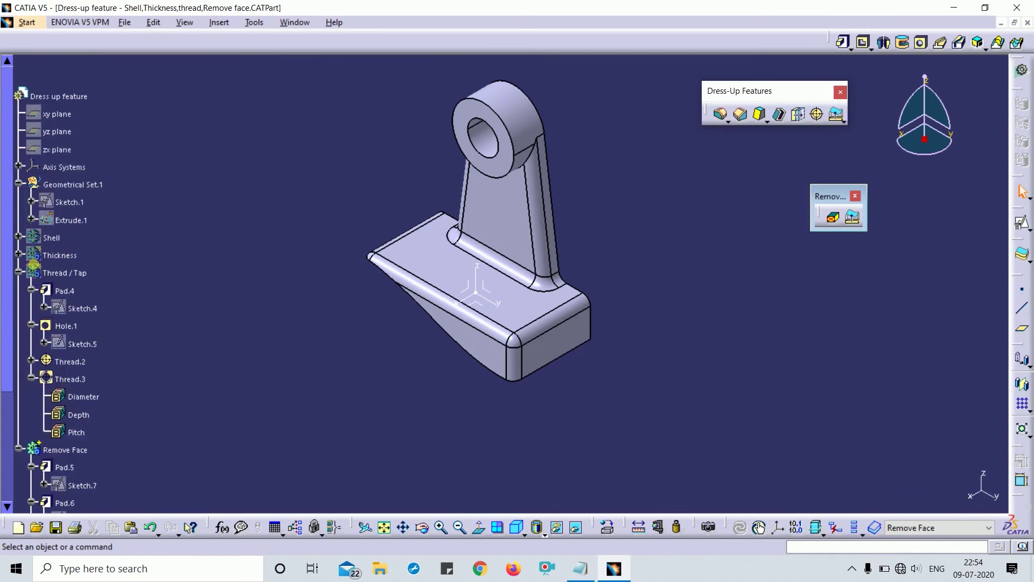
pyautogui.scroll(-4, 60, 281)
pyautogui.click(19, 268)
pyautogui.scroll(2, 169, 232)
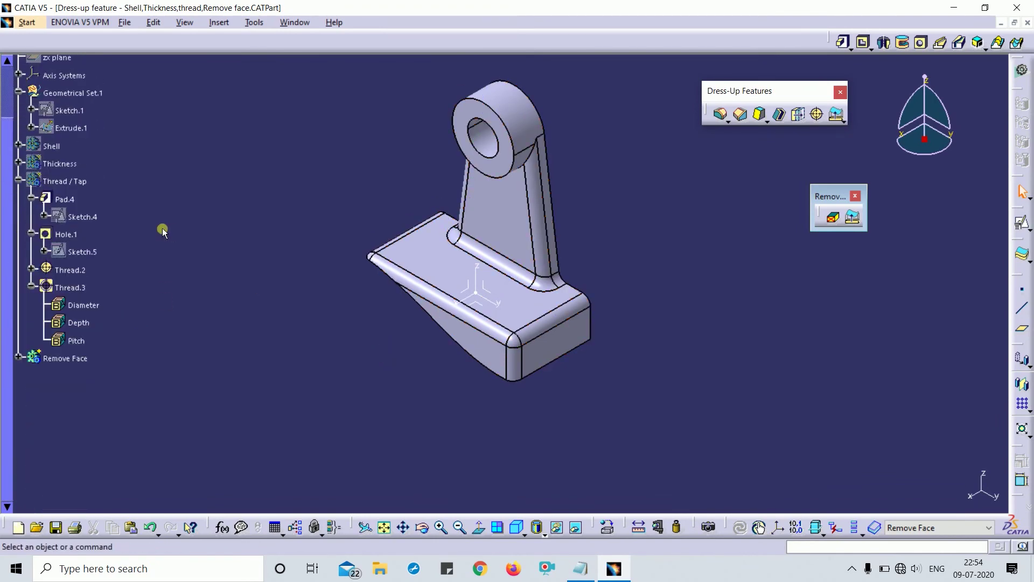
pyautogui.scroll(1, 169, 233)
pyautogui.moveTo(503, 338); pyautogui.dragTo(534, 377, button='middle')
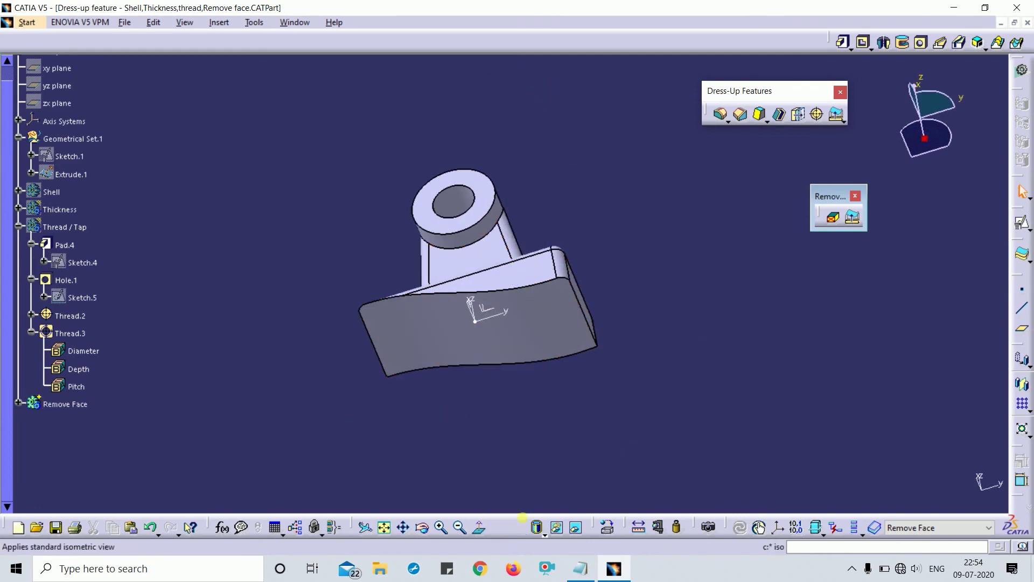
pyautogui.moveTo(681, 258); pyautogui.dragTo(671, 305, button='middle')
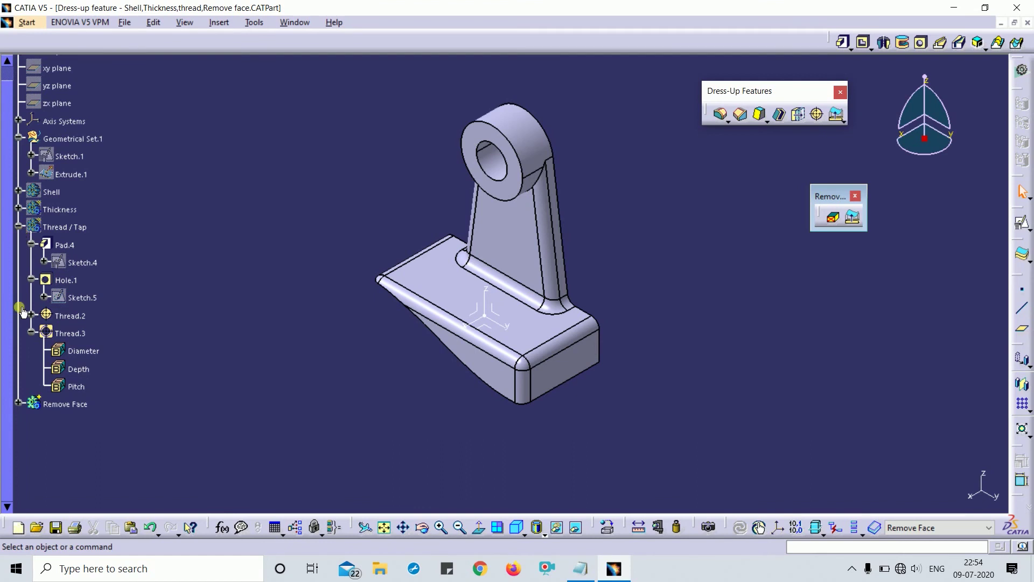
pyautogui.click(17, 226)
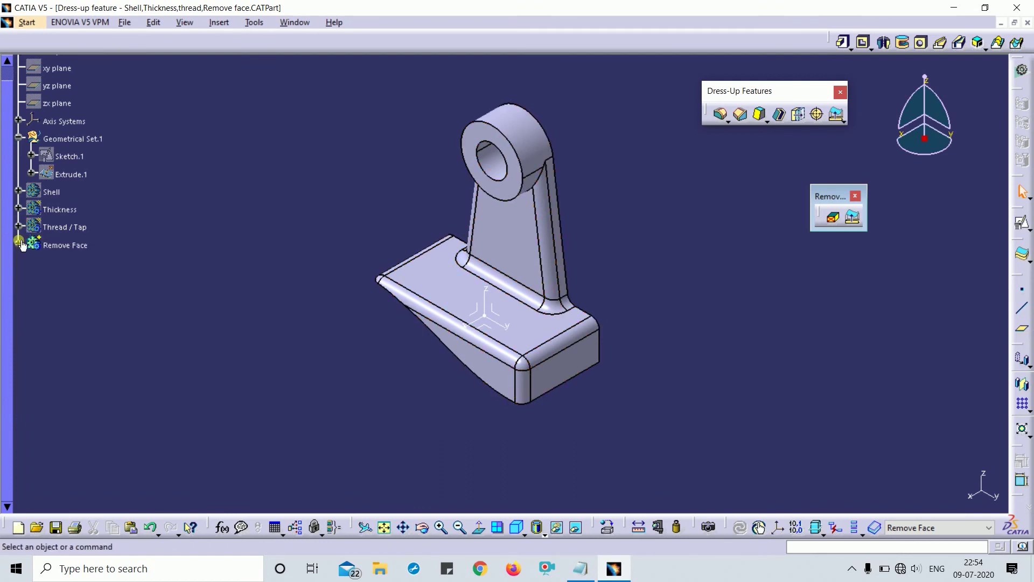
pyautogui.click(61, 245)
pyautogui.moveTo(660, 152); pyautogui.dragTo(741, 131, button='middle')
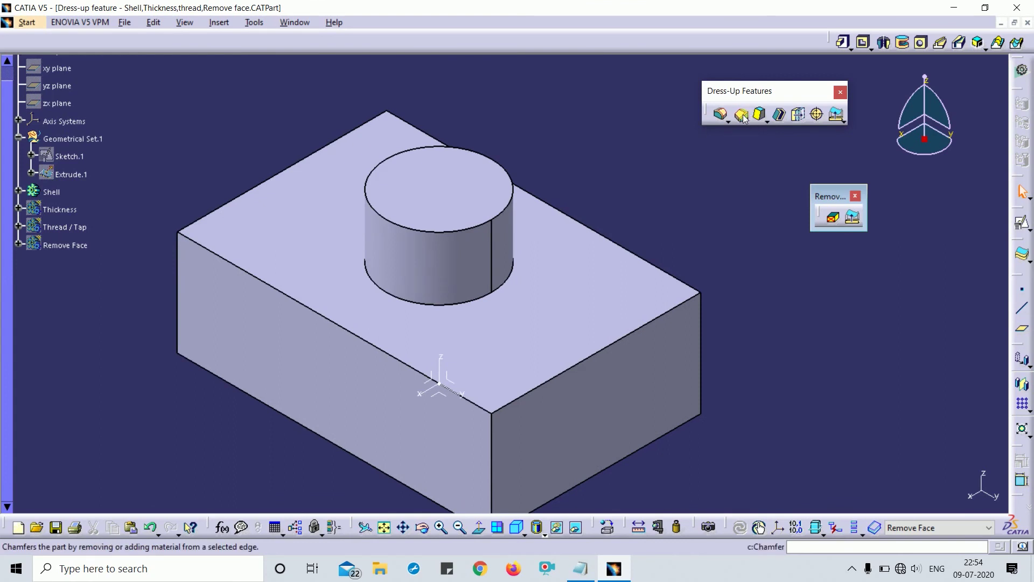
pyautogui.click(742, 118)
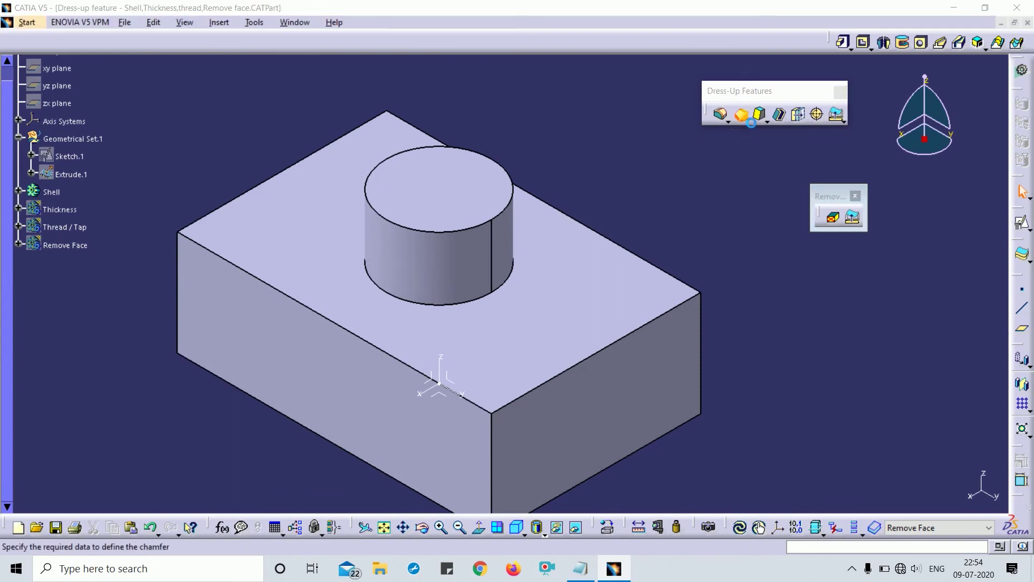
pyautogui.moveTo(603, 212); pyautogui.dragTo(619, 134, button='middle')
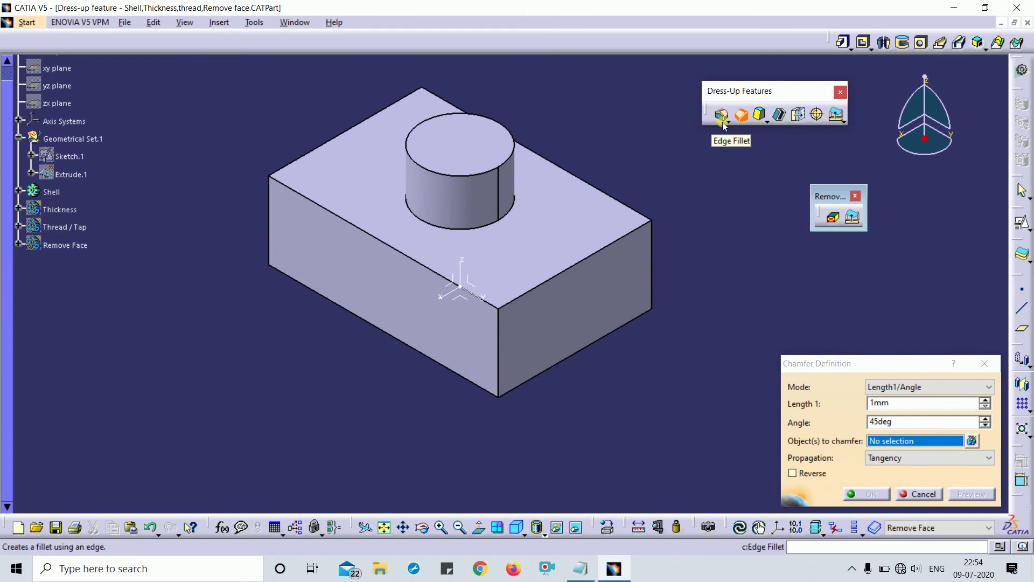
pyautogui.moveTo(858, 362); pyautogui.dragTo(833, 263)
pyautogui.click(420, 267)
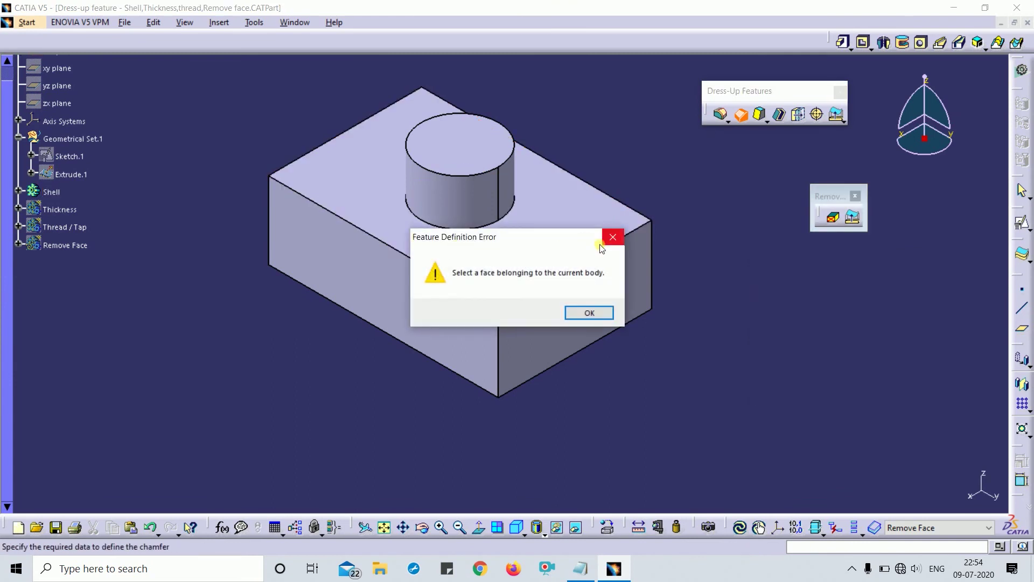
pyautogui.click(612, 237)
pyautogui.press('Escape')
# Define the Shell body as the in-work object
pyautogui.rightClick(60, 193)
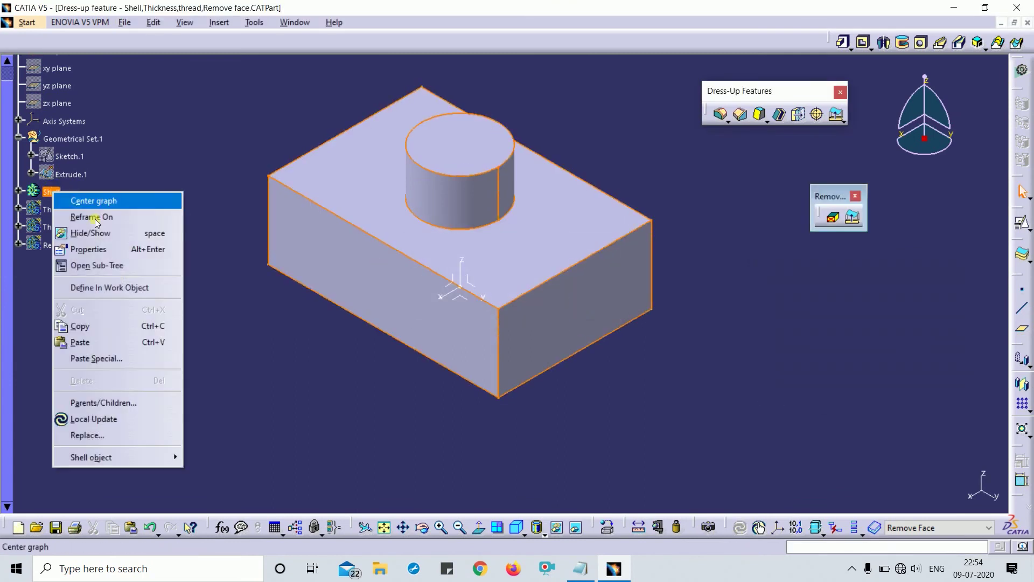
pyautogui.click(110, 287)
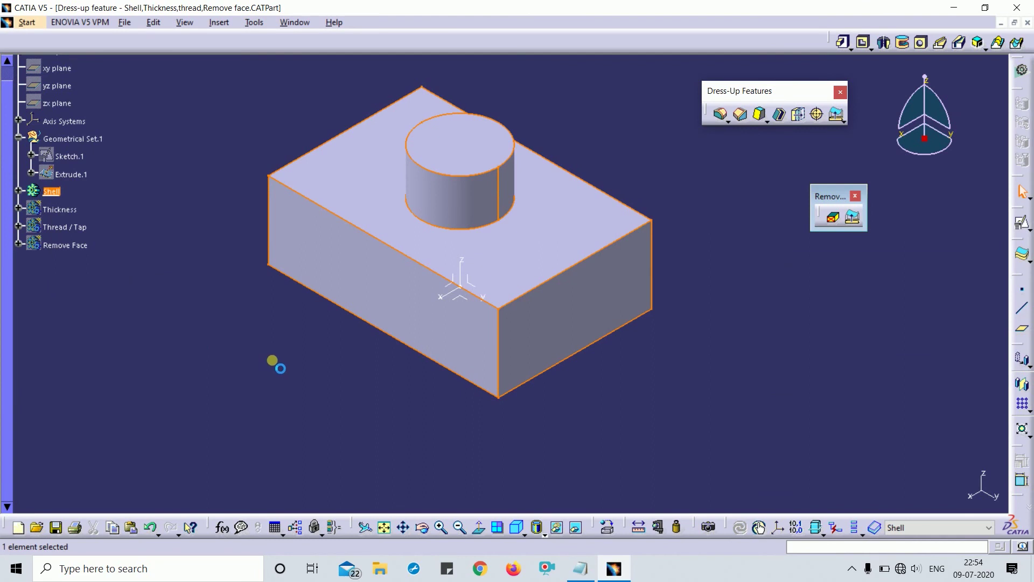
# Try a 45-degree chamfer around the edges of the block's long side face, and undo it
pyautogui.click(720, 115)
pyautogui.click(741, 113)
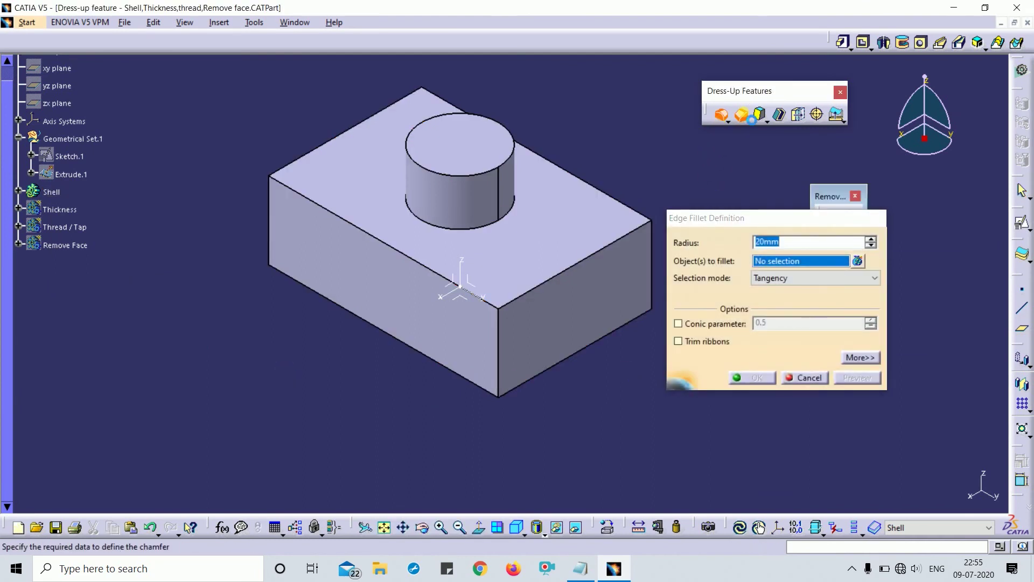
pyautogui.click(398, 302)
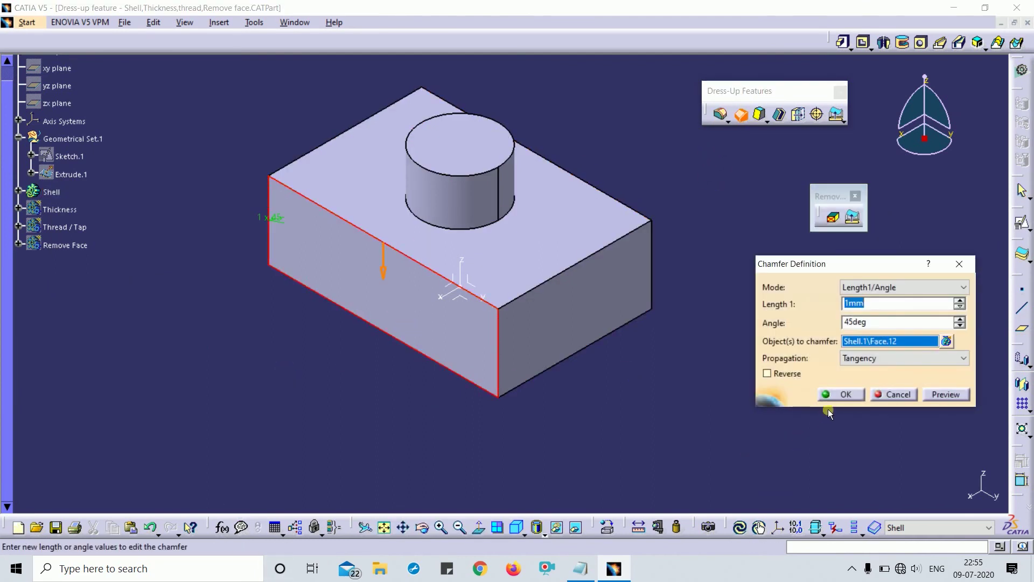
pyautogui.write('3')
pyautogui.click(842, 394)
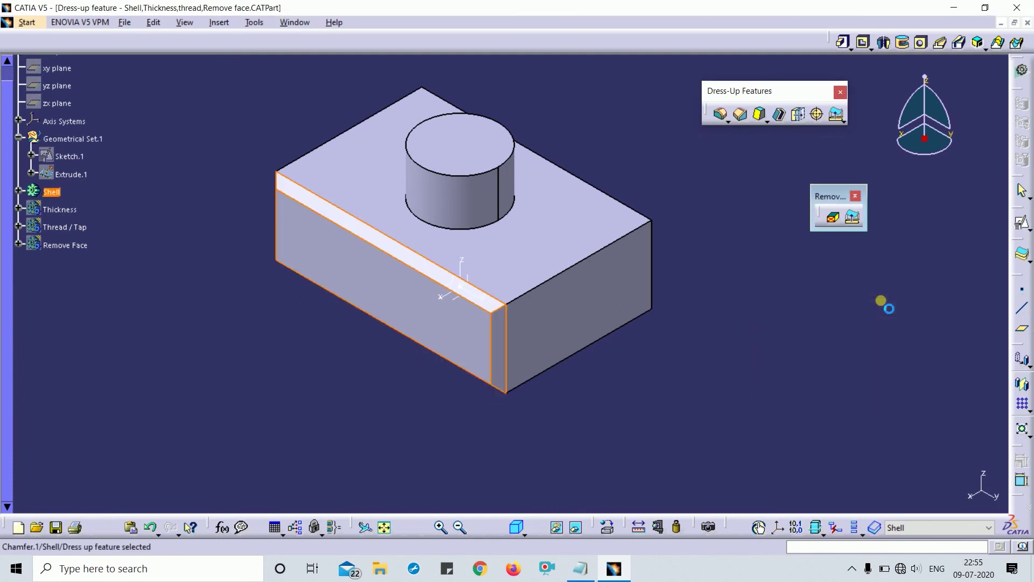
pyautogui.click(761, 433)
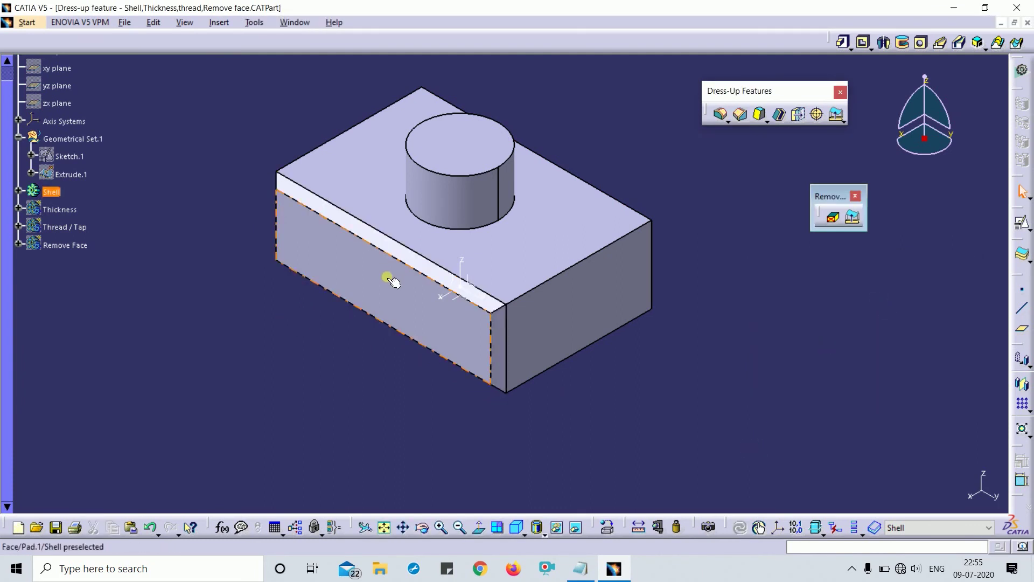
pyautogui.hotkey('ctrl', 'z')
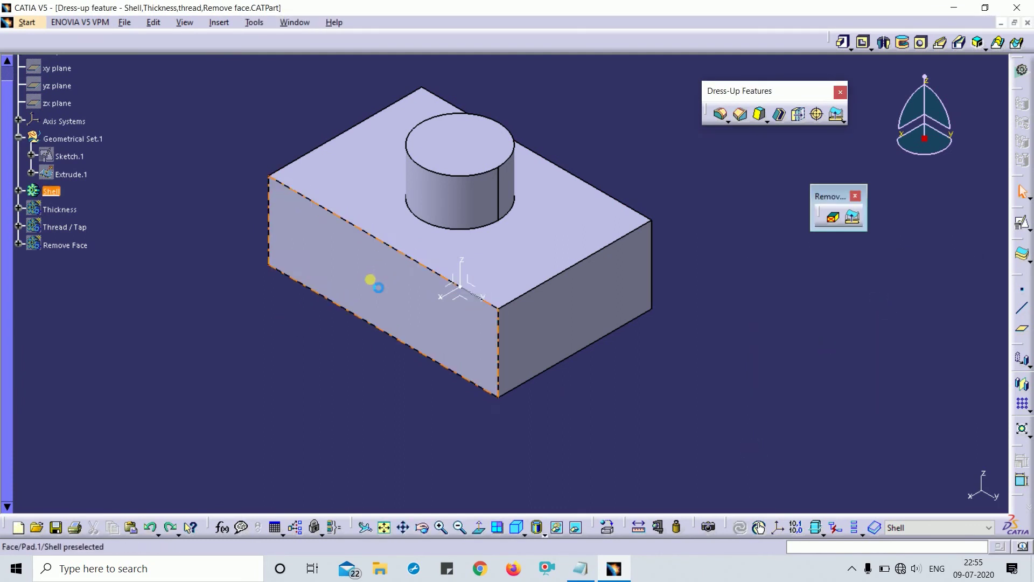
# Chamfer two adjoining top edges of the block in Length1/Angle mode with a 5 mm length and 30-degree angle
pyautogui.click(745, 116)
pyautogui.click(385, 243)
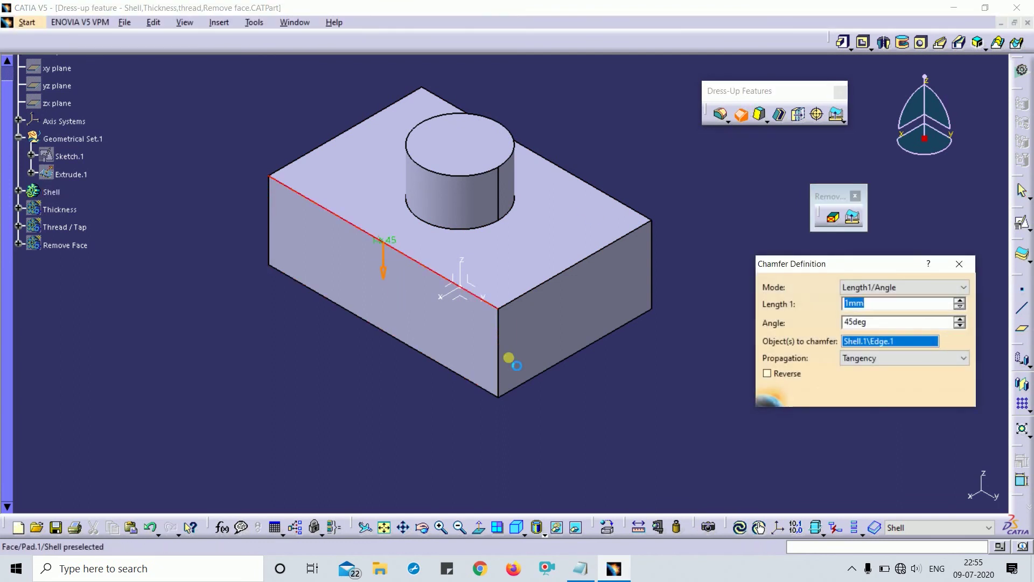
pyautogui.click(583, 259)
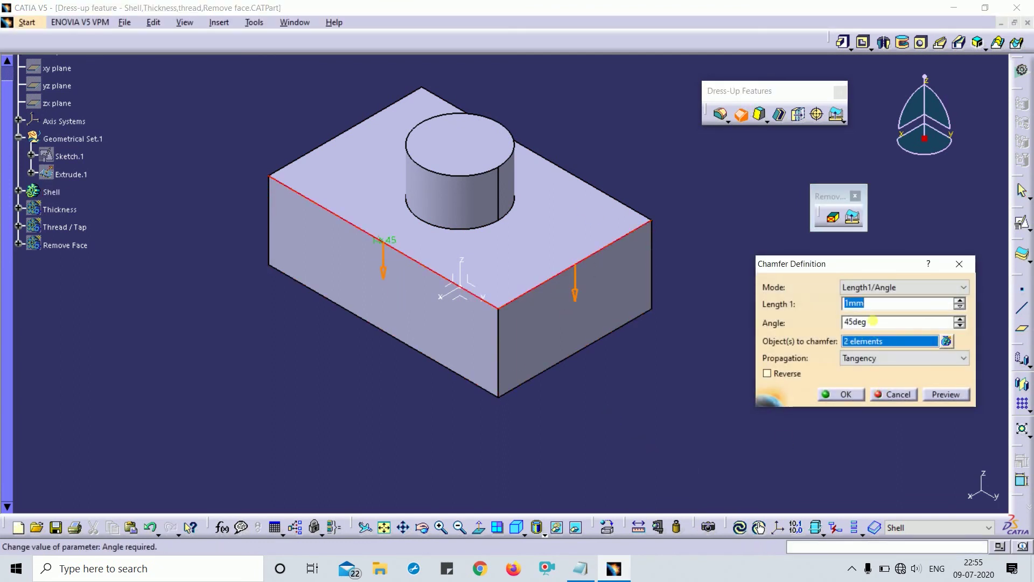
pyautogui.write('5')
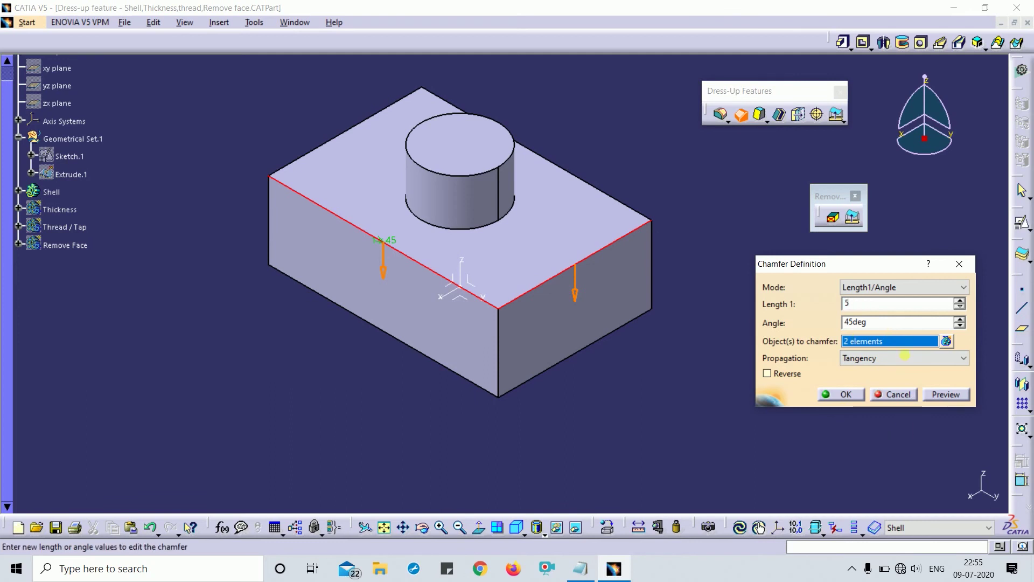
pyautogui.press('Tab')
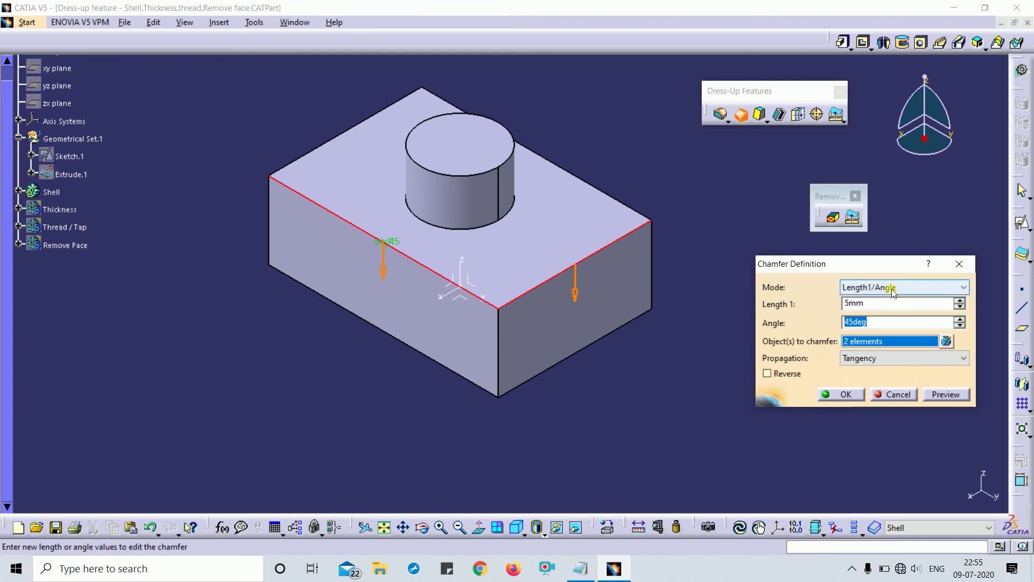
pyautogui.hotkey('shift', 'Tab')
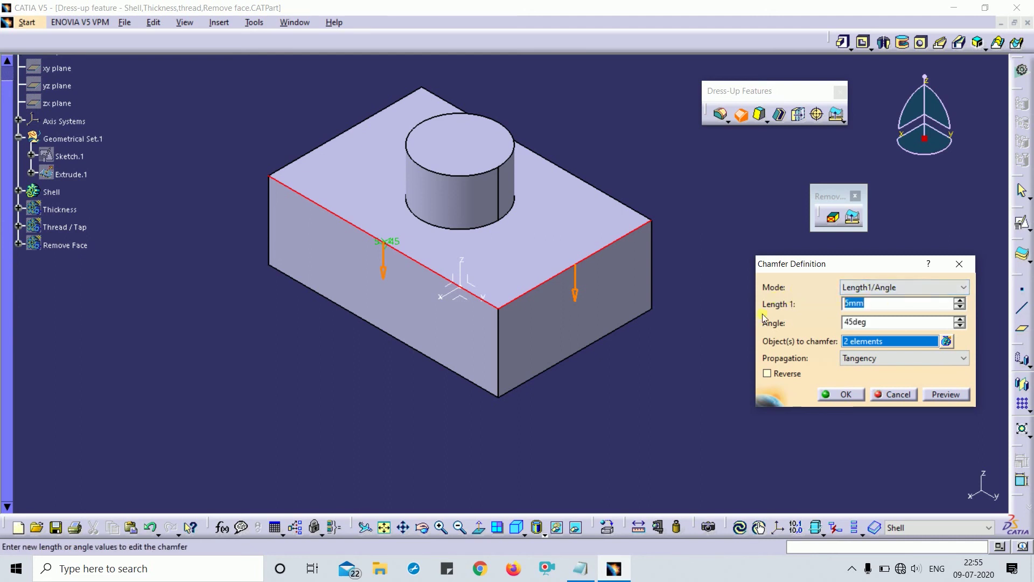
pyautogui.press('Tab')
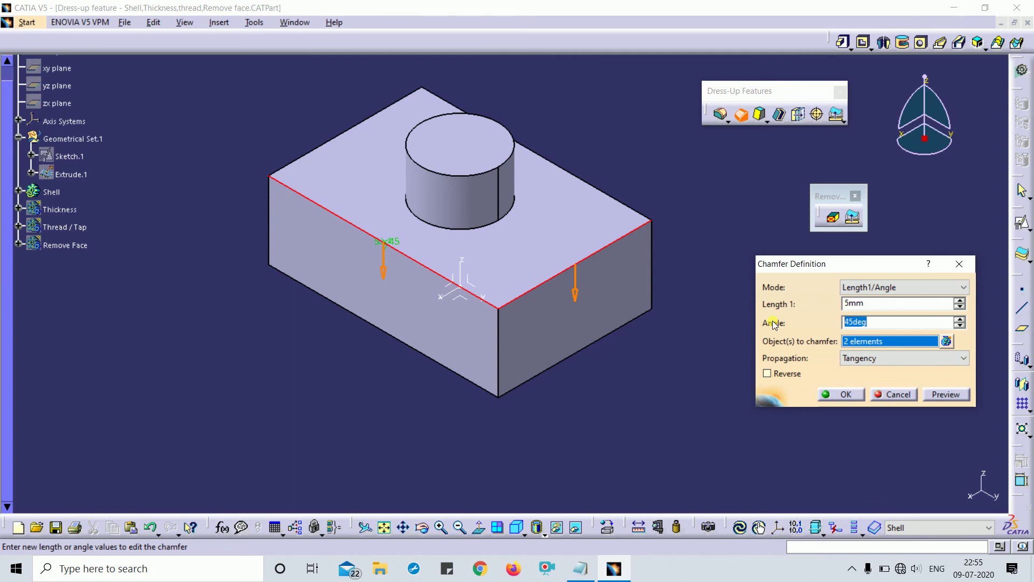
pyautogui.click(953, 394)
pyautogui.click(817, 393)
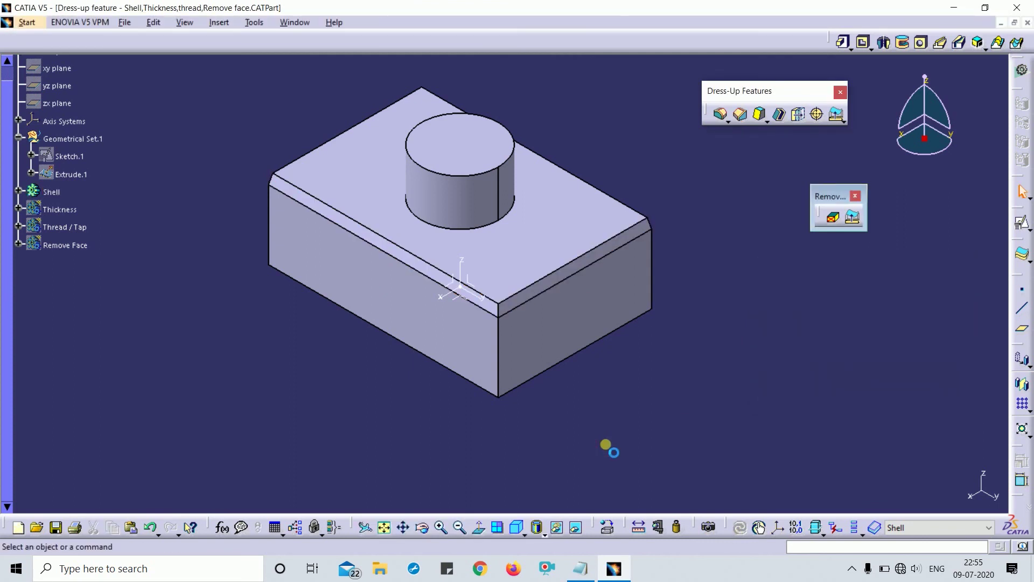
# Try changing the block's top-edge chamfer to Length1/Length2 mode with lengths of 10 mm and 20 mm, and preview it
pyautogui.doubleClick(512, 303)
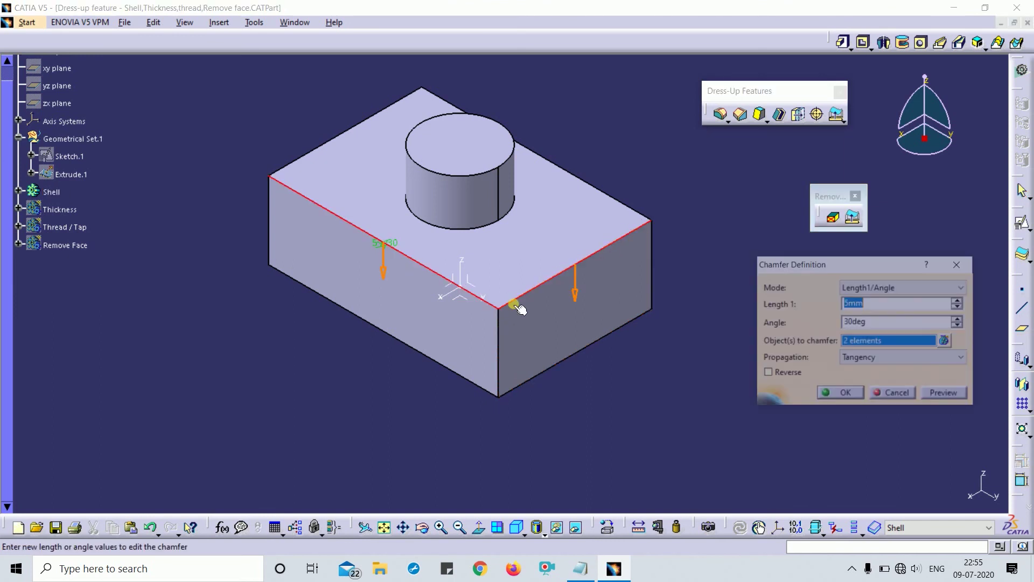
pyautogui.click(918, 287)
pyautogui.click(893, 311)
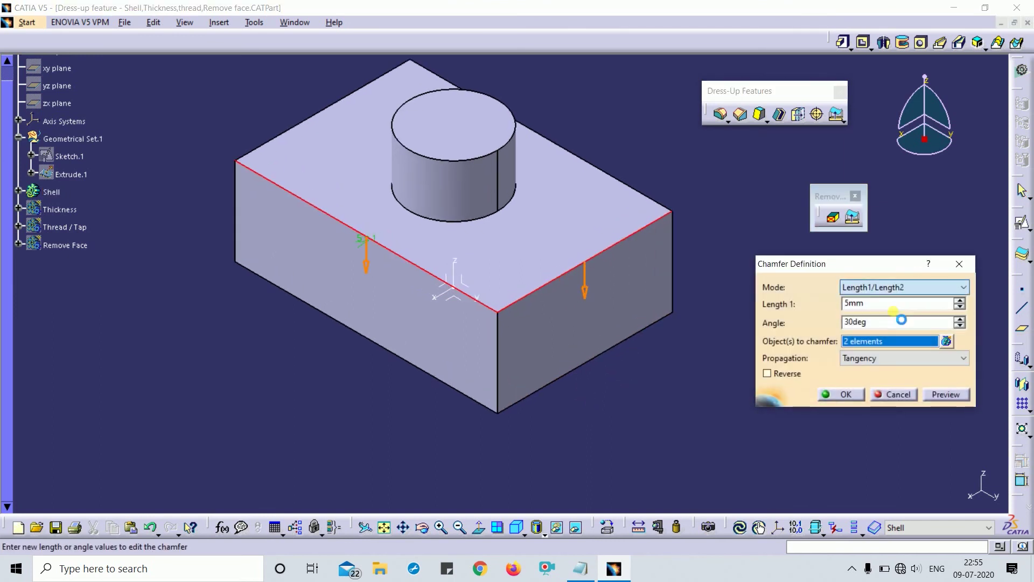
pyautogui.doubleClick(877, 305)
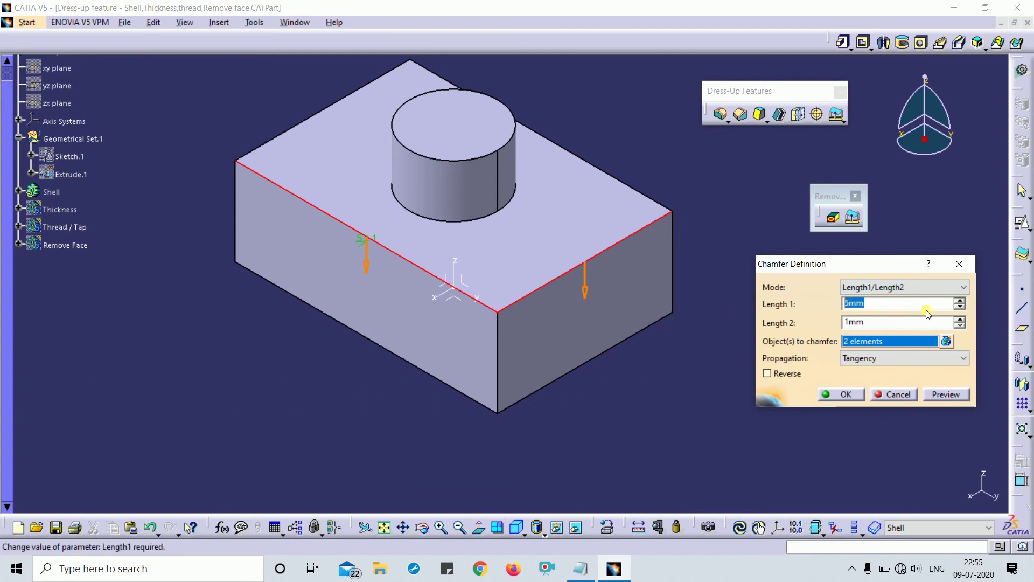
pyautogui.press('Tab')
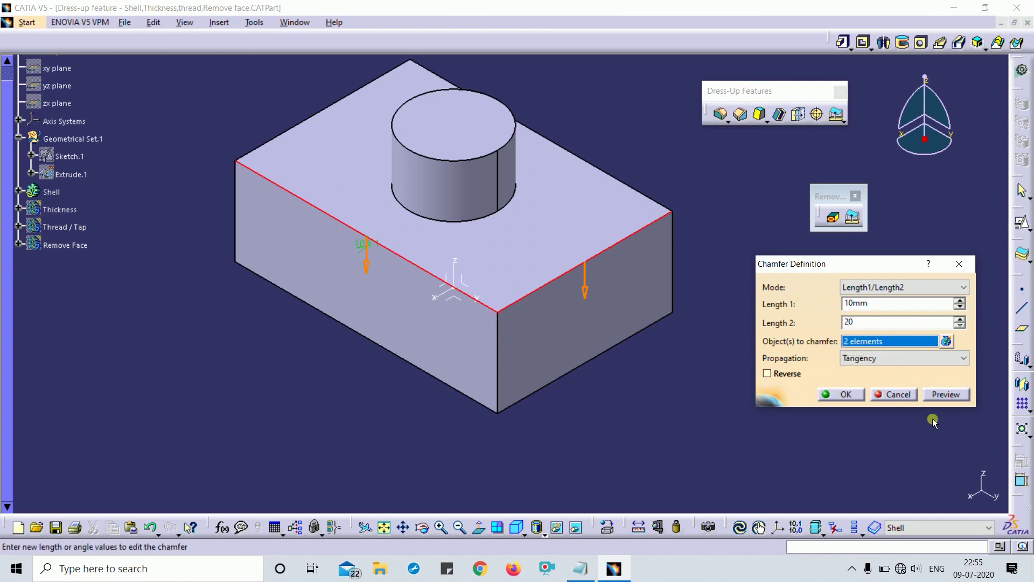
pyautogui.click(946, 395)
pyautogui.scroll(2, 533, 286)
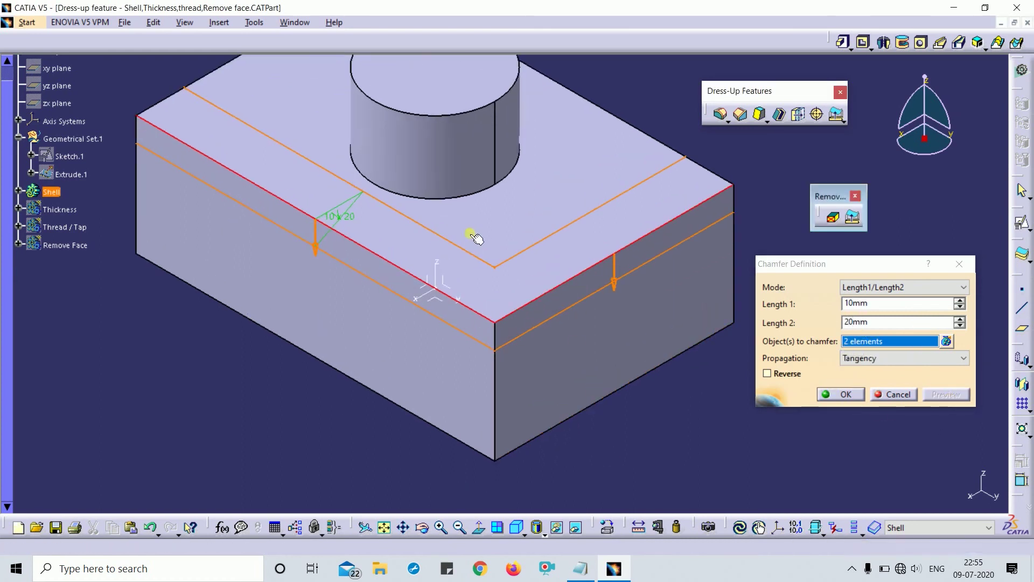
# Examine how the two chamfer lengths are laid out on the previewed edges, and check the available propagation options
pyautogui.moveTo(362, 288); pyautogui.dragTo(616, 215, button='middle')
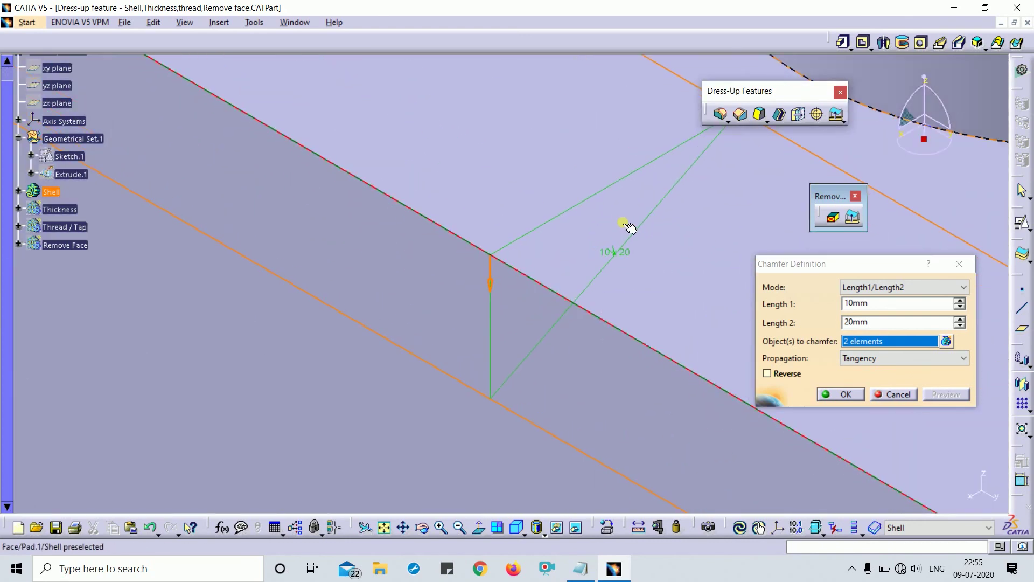
pyautogui.moveTo(593, 309); pyautogui.dragTo(509, 279, button='middle')
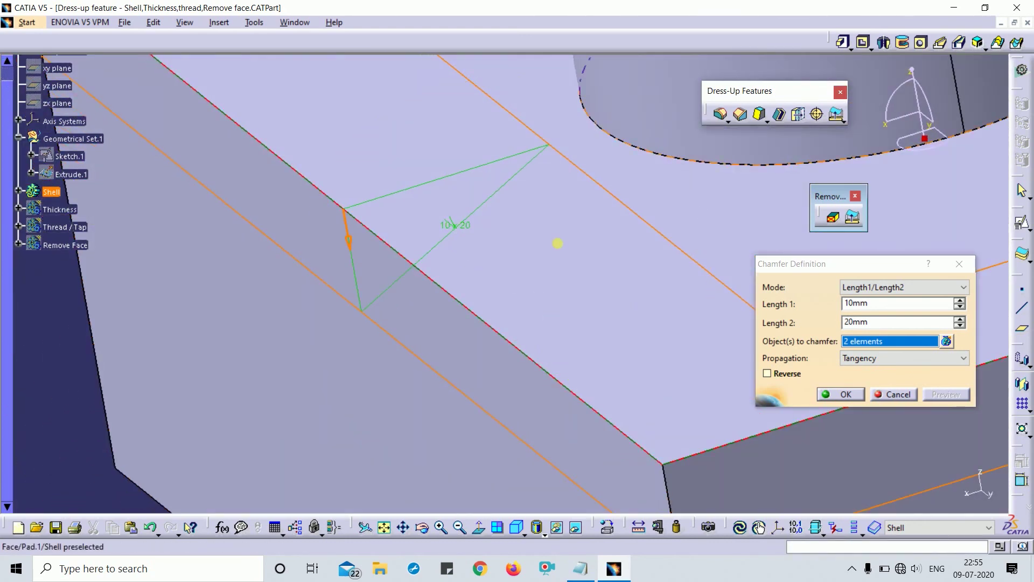
pyautogui.moveTo(397, 256); pyautogui.dragTo(434, 273, button='middle')
pyautogui.moveTo(887, 307); pyautogui.dragTo(770, 326)
pyautogui.doubleClick(888, 305)
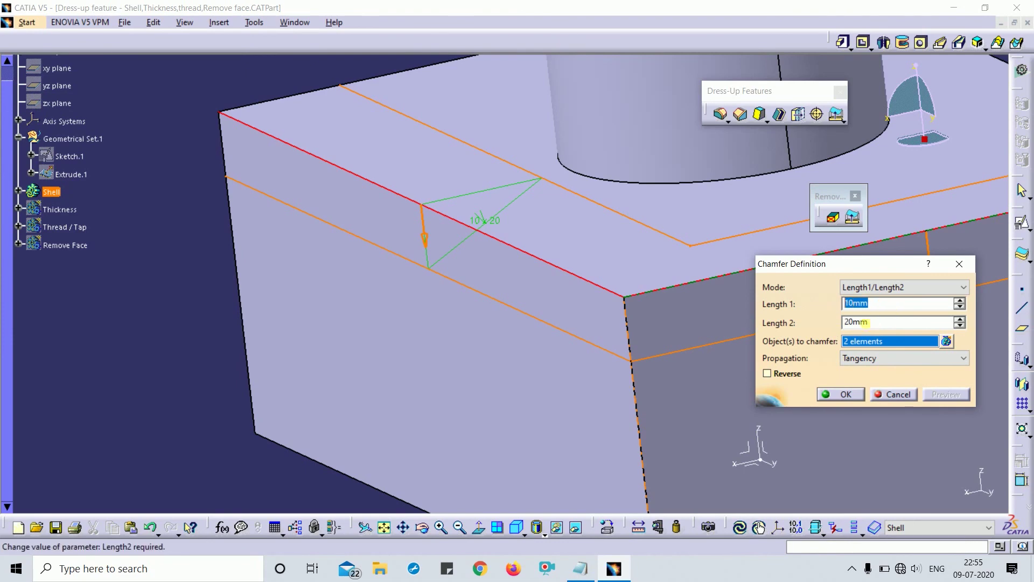
pyautogui.click(884, 359)
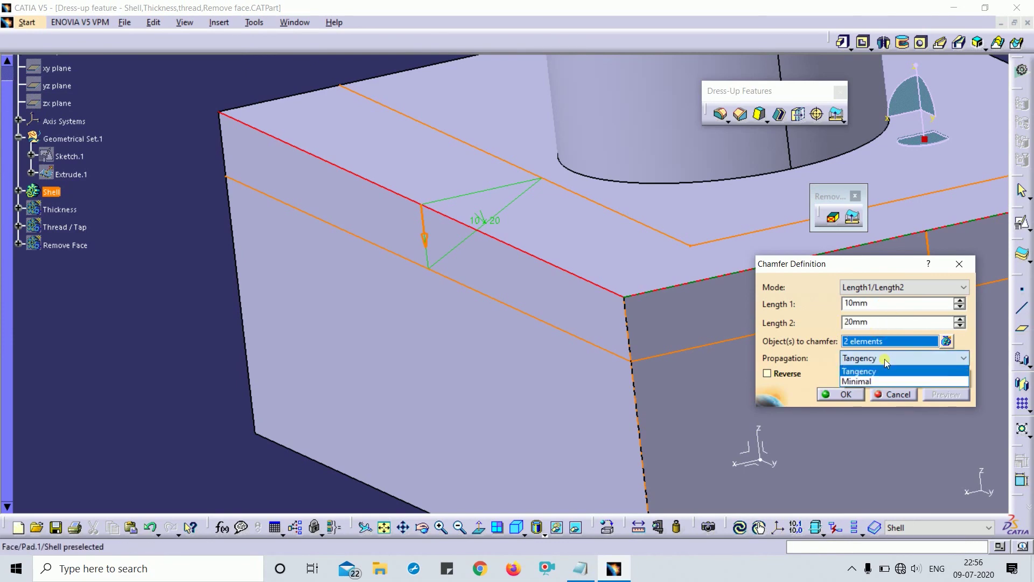
pyautogui.click(885, 359)
pyautogui.moveTo(507, 291); pyautogui.dragTo(564, 381, button='middle')
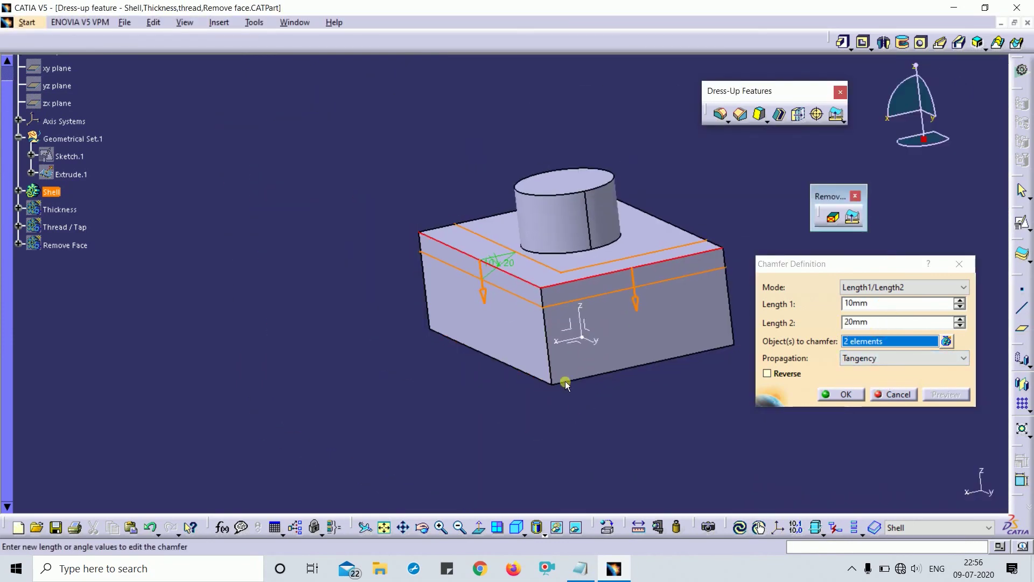
pyautogui.middleClick(608, 318)
pyautogui.click(867, 358)
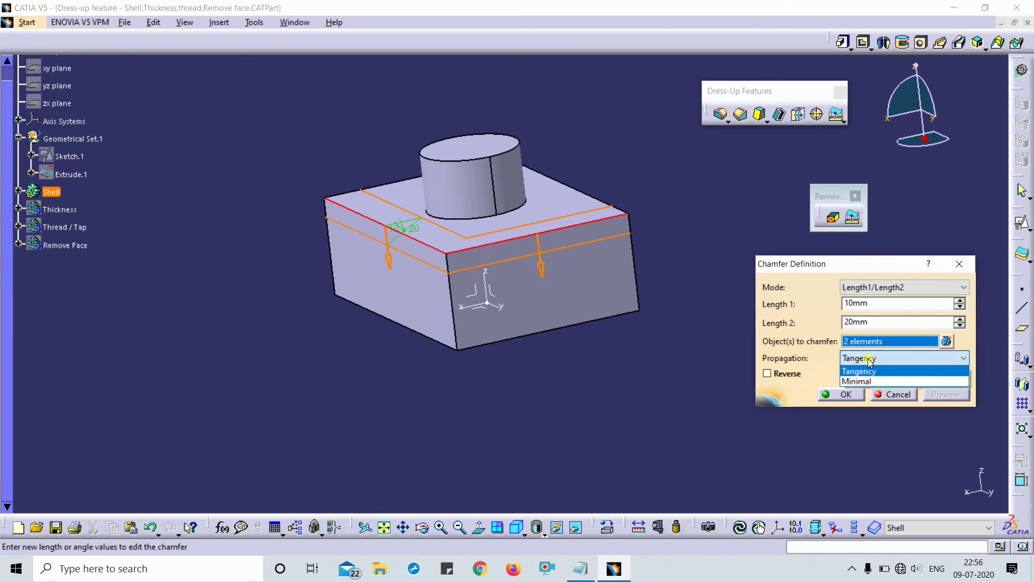
pyautogui.click(703, 403)
# Apply the Length1/Length2 chamfer, undo that edit, and return the block to the isometric view
pyautogui.click(840, 394)
pyautogui.moveTo(583, 379); pyautogui.dragTo(531, 396, button='middle')
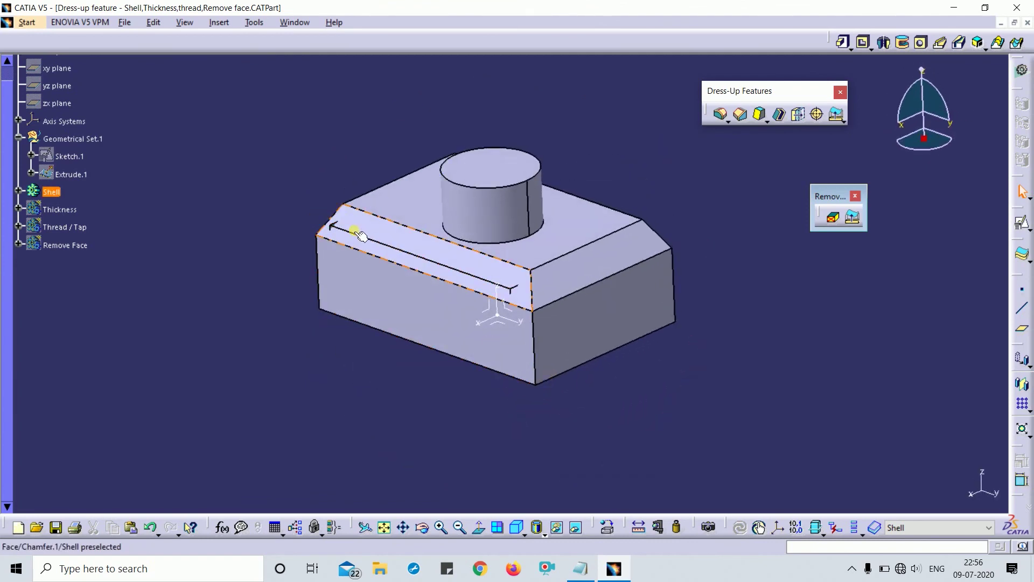
pyautogui.click(67, 198)
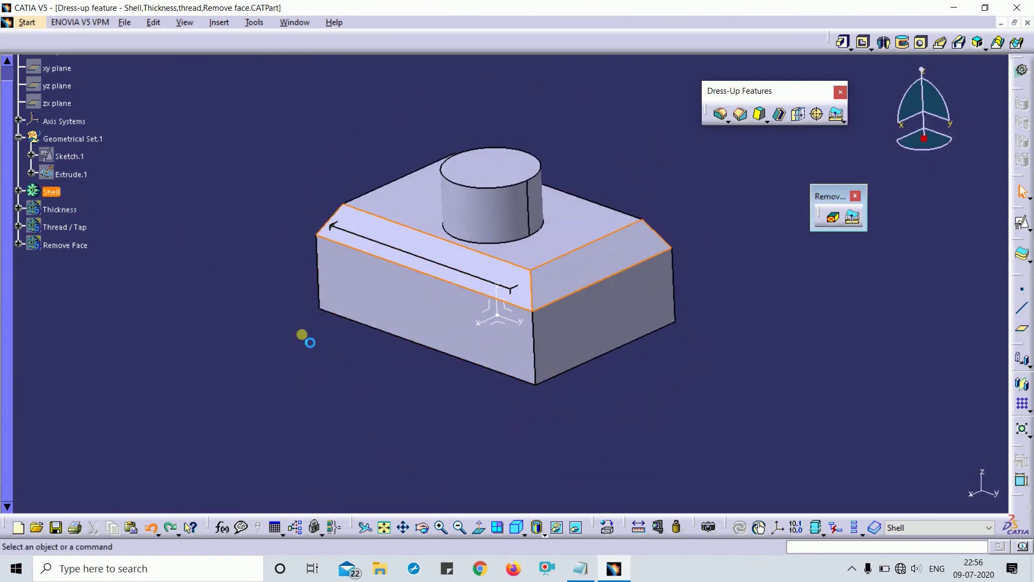
pyautogui.moveTo(593, 393); pyautogui.dragTo(477, 323, button='middle')
pyautogui.moveTo(529, 233); pyautogui.dragTo(605, 443, button='middle')
pyautogui.click(513, 422)
pyautogui.moveTo(512, 422); pyautogui.dragTo(550, 384, button='middle')
pyautogui.click(498, 528)
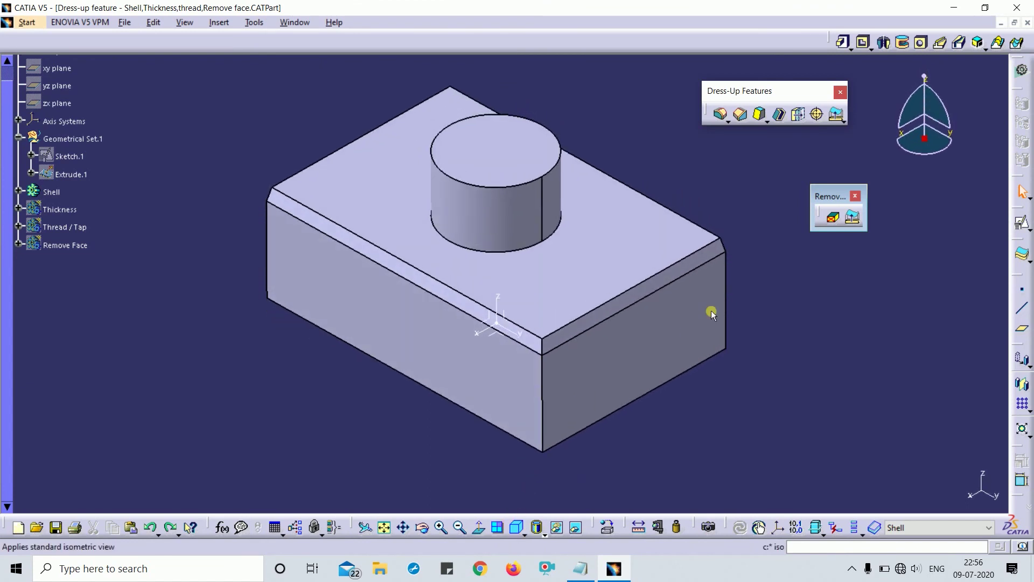
pyautogui.moveTo(787, 311); pyautogui.dragTo(818, 294, button='middle')
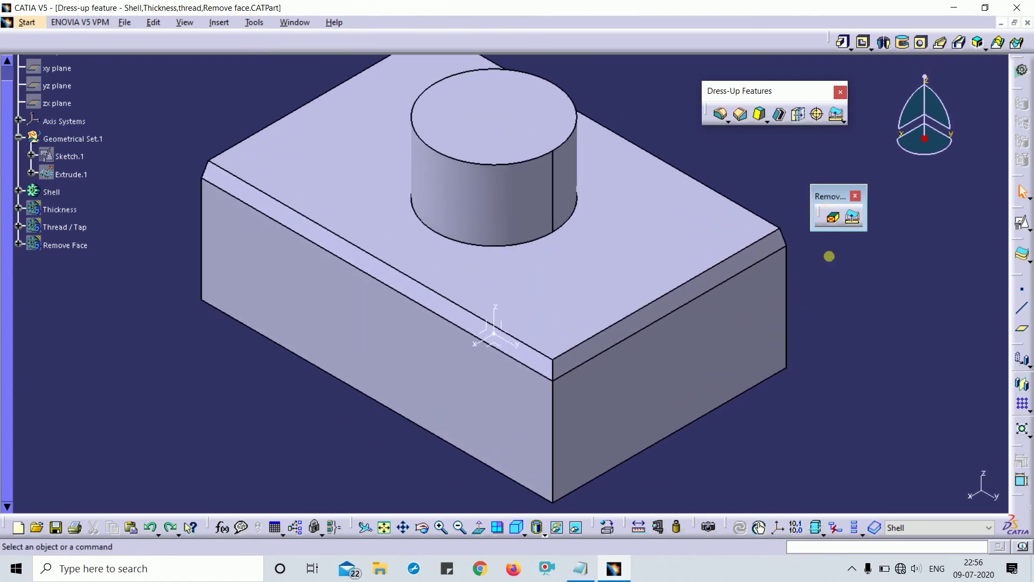
pyautogui.moveTo(830, 258); pyautogui.dragTo(839, 291, button='middle')
# Close the floating Remove Face tool palette and reposition the Dress-Up Features palette above the model
pyautogui.moveTo(844, 196); pyautogui.dragTo(862, 160)
pyautogui.click(741, 115)
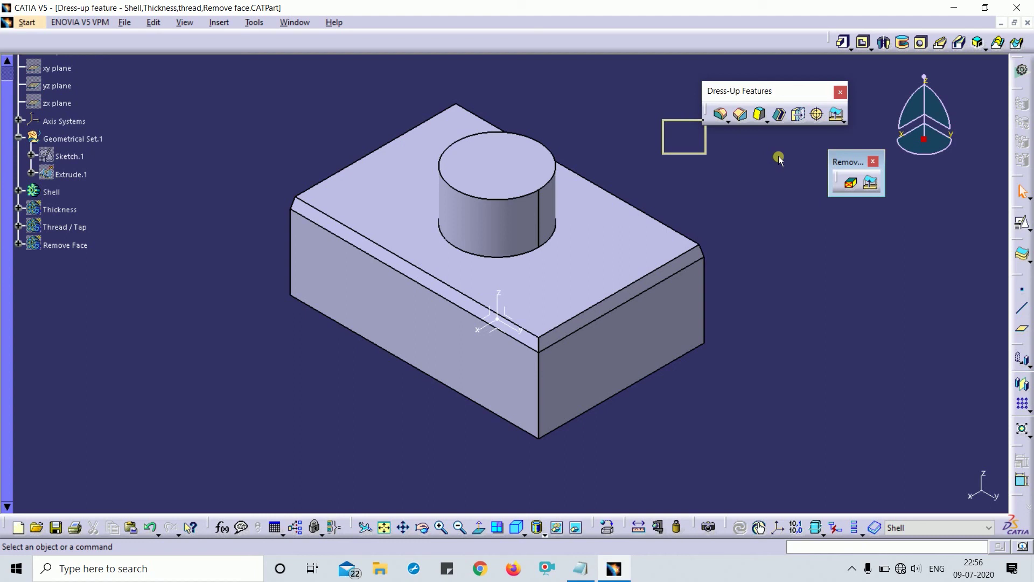
pyautogui.moveTo(750, 93); pyautogui.dragTo(756, 91)
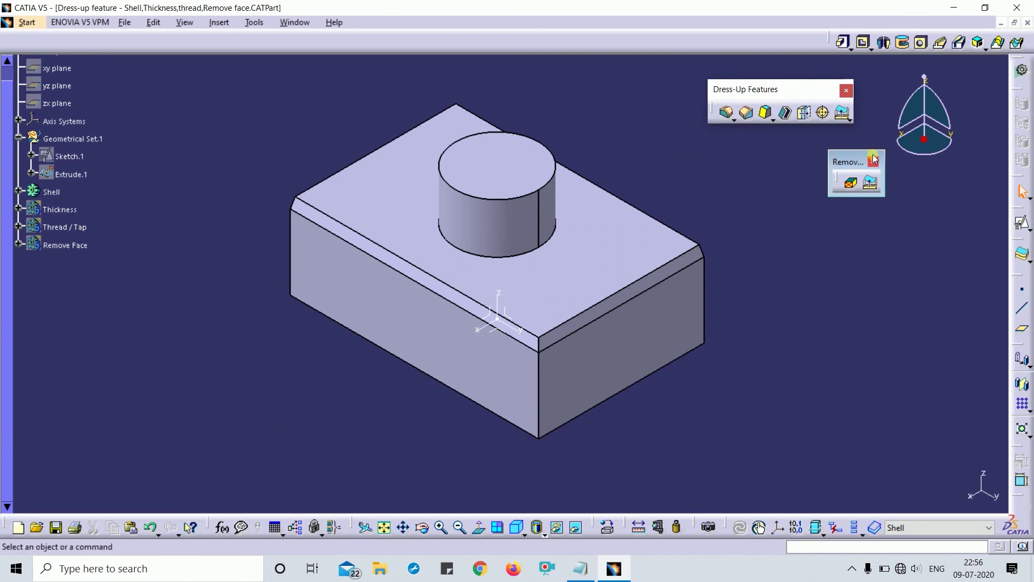
pyautogui.click(872, 162)
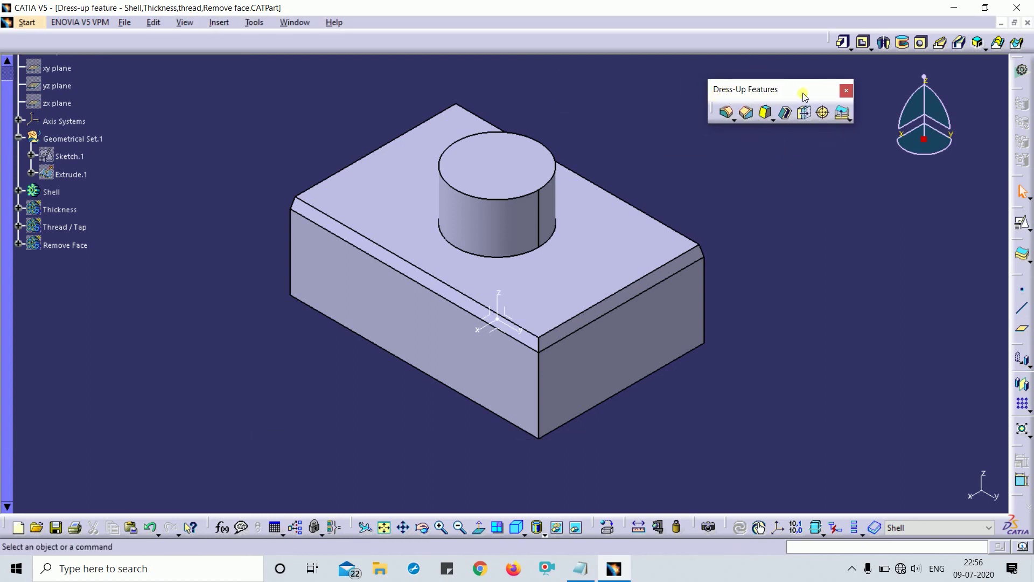
pyautogui.moveTo(799, 89); pyautogui.dragTo(795, 79)
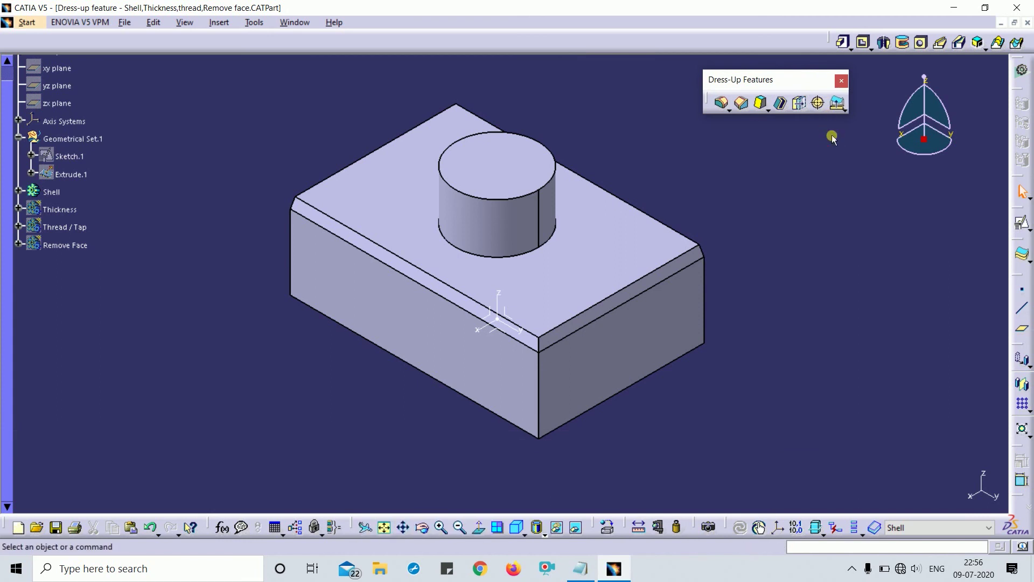